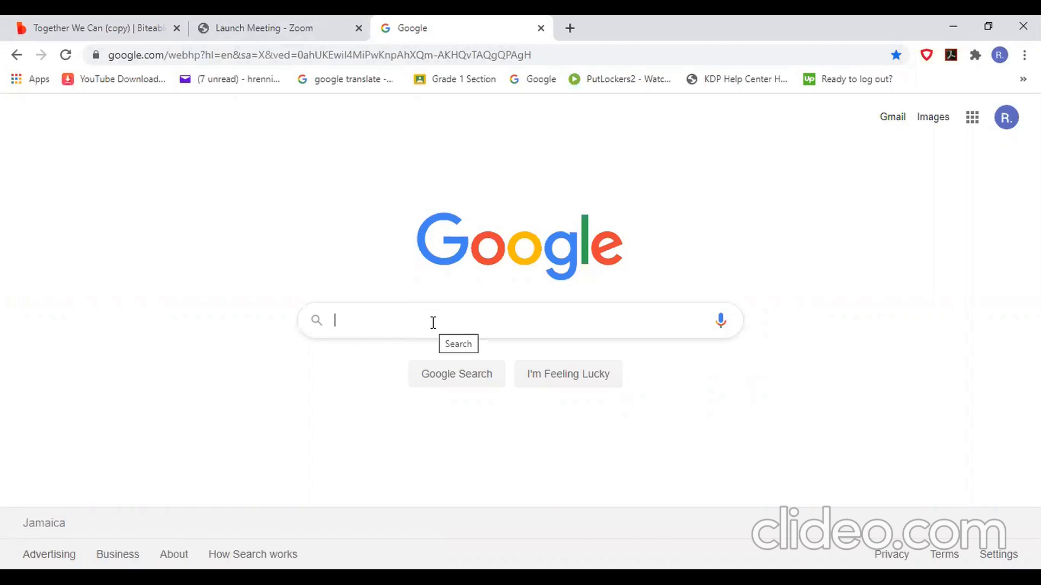
Search Google for 'quizizz' and open the official quizizz.com site from the results
type("quizizz")
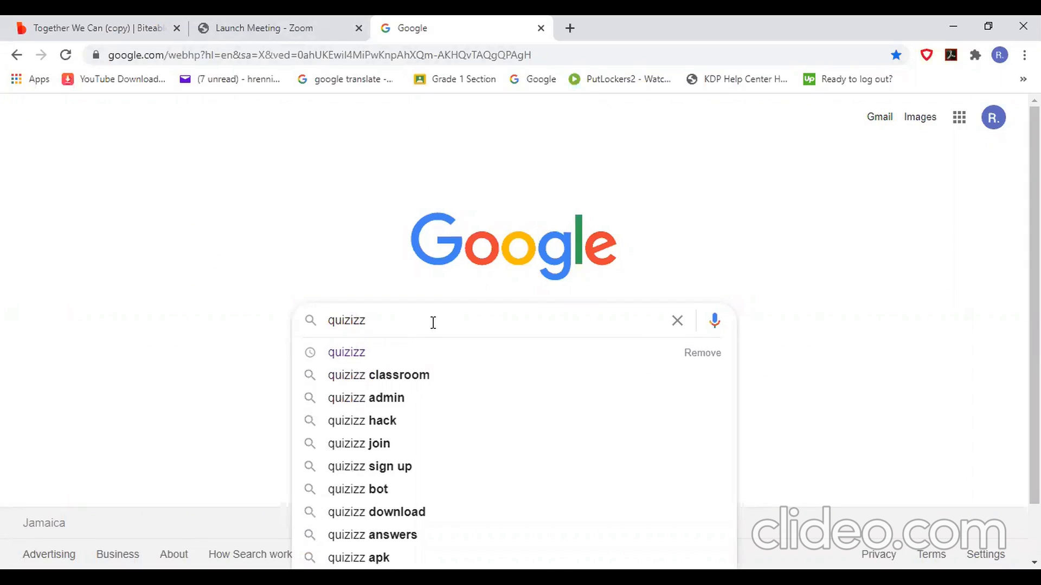
left_click(350, 354)
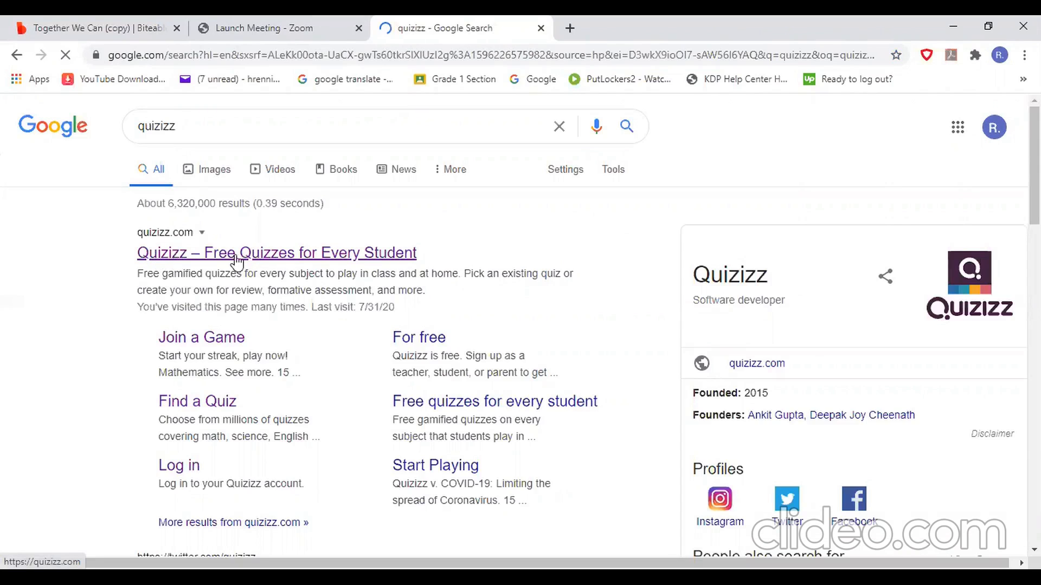
left_click(337, 254)
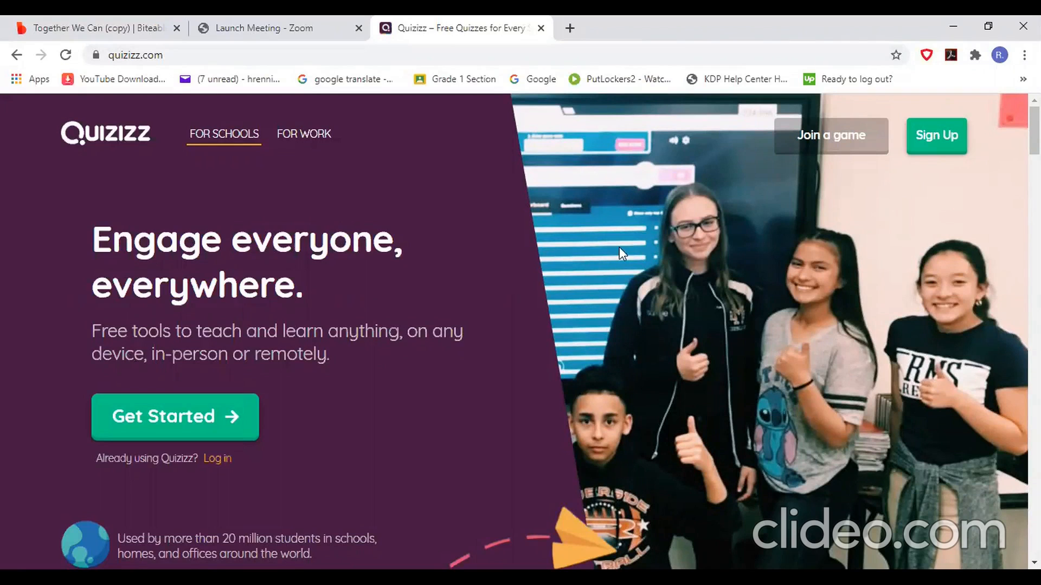
View the 'Create a free account' sign-up form, then return to the Quizizz home page
left_click(934, 155)
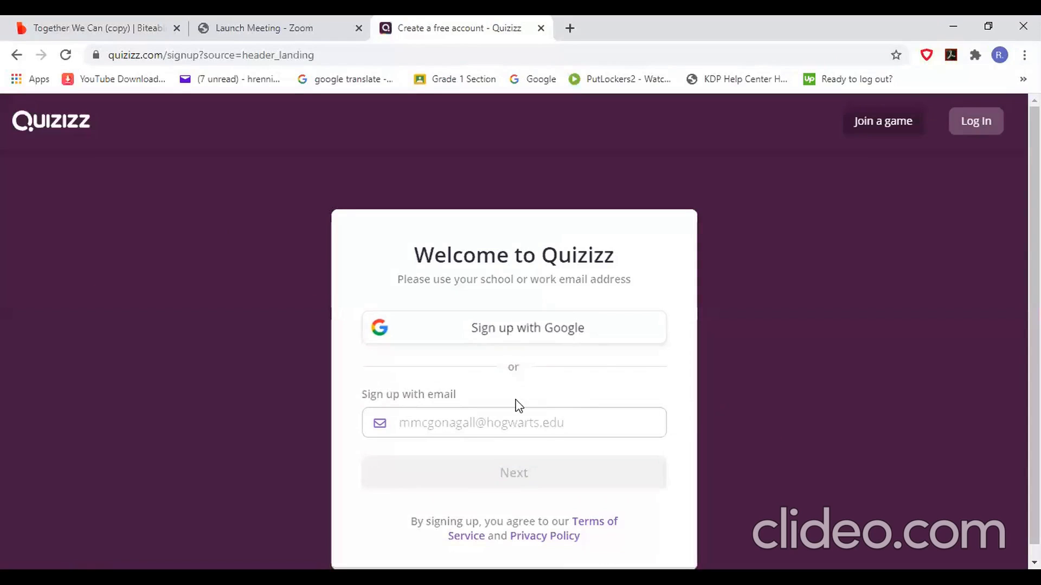
left_click(443, 427)
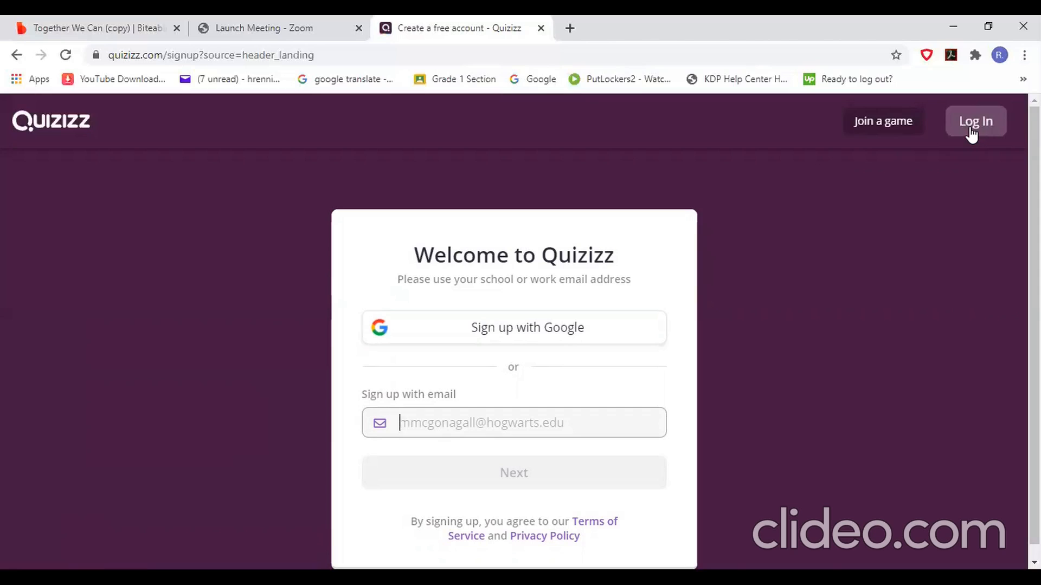
left_click(15, 56)
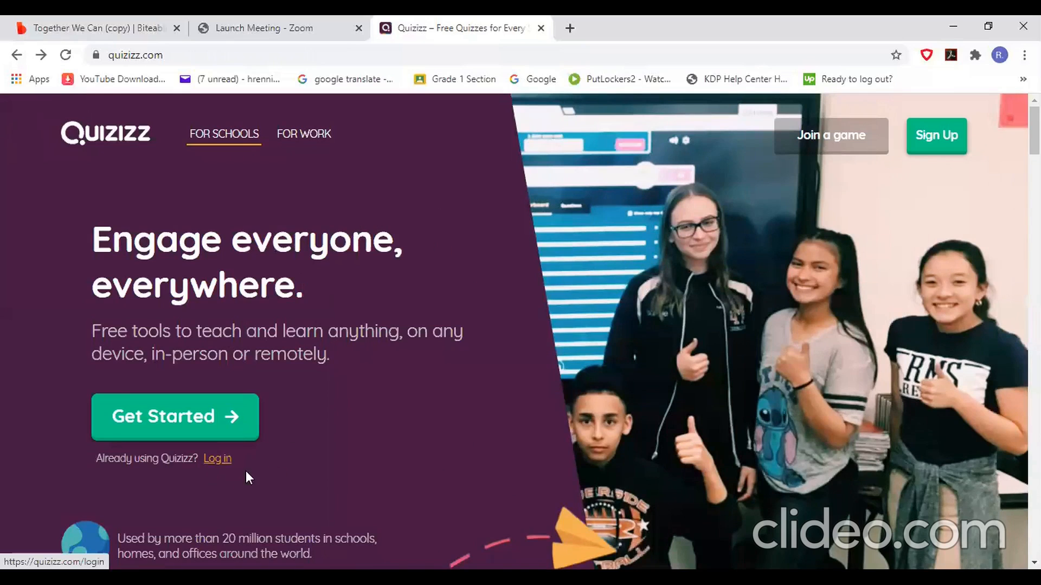
Log in to the teacher account using the browser-autofilled email and password
left_click(220, 458)
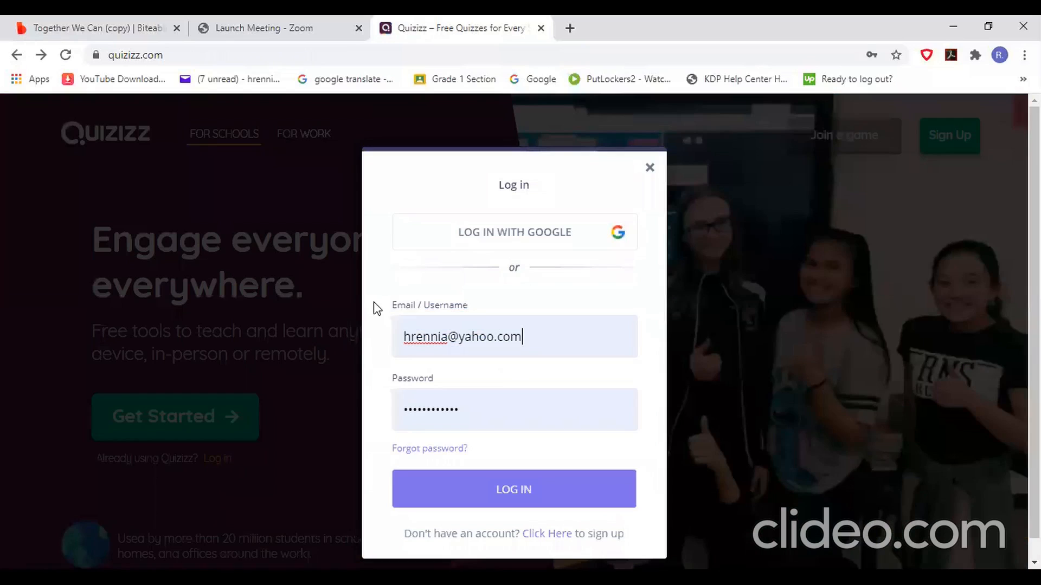
double_click(524, 339)
triple_click(534, 338)
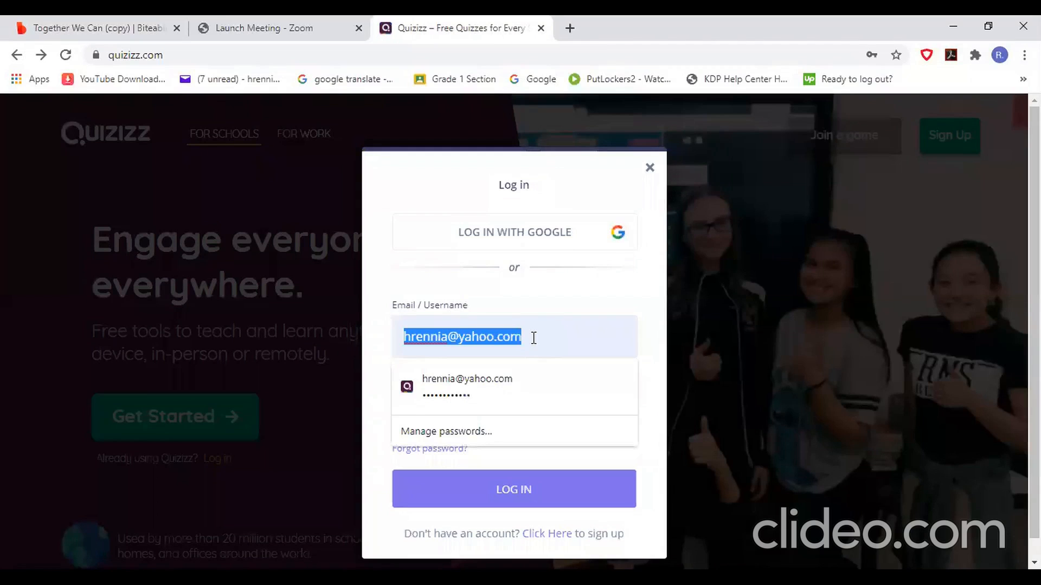
left_click(351, 440)
left_click(481, 439)
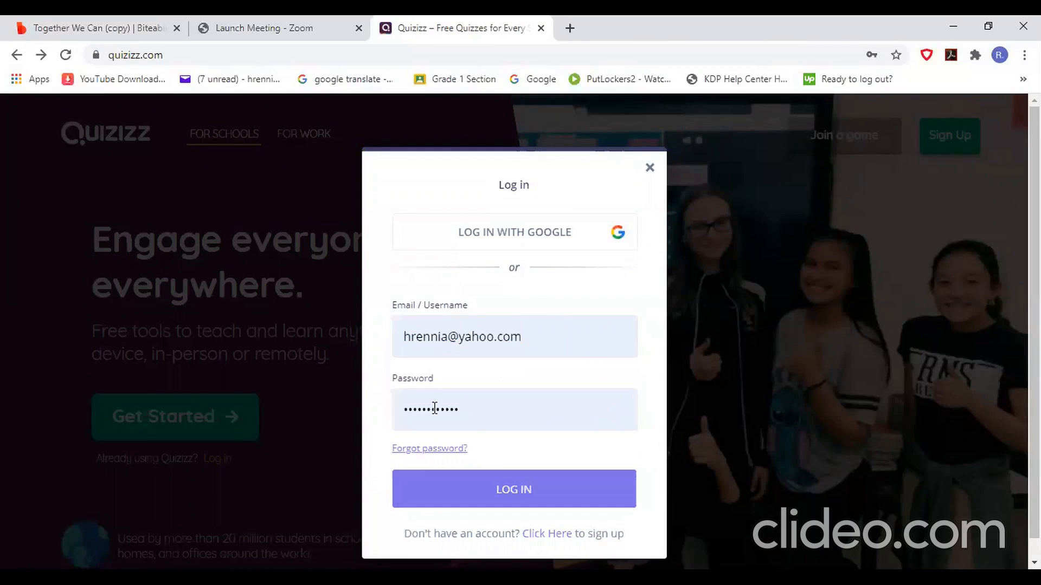
left_click(533, 492)
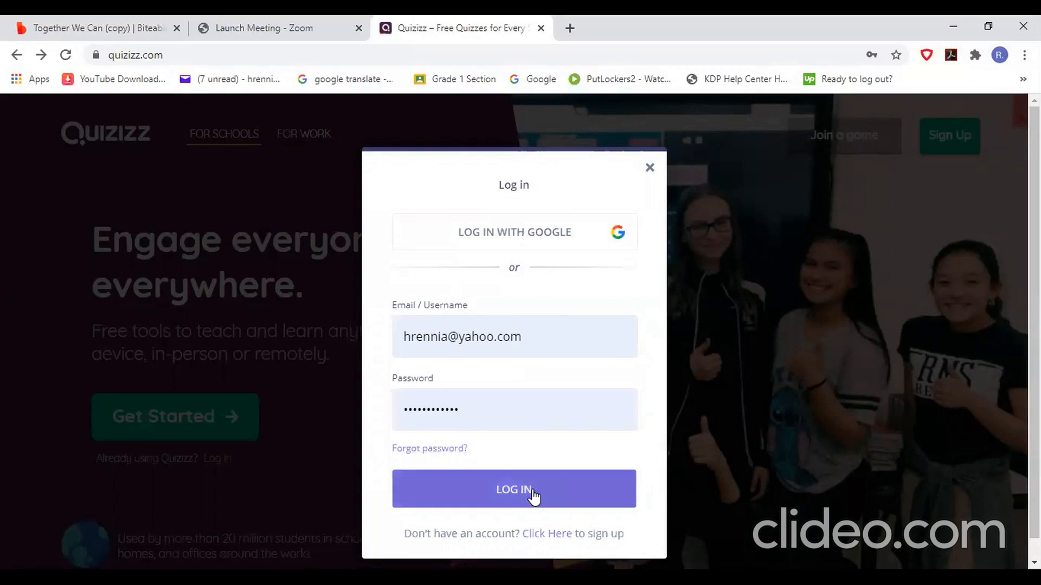
left_click(533, 492)
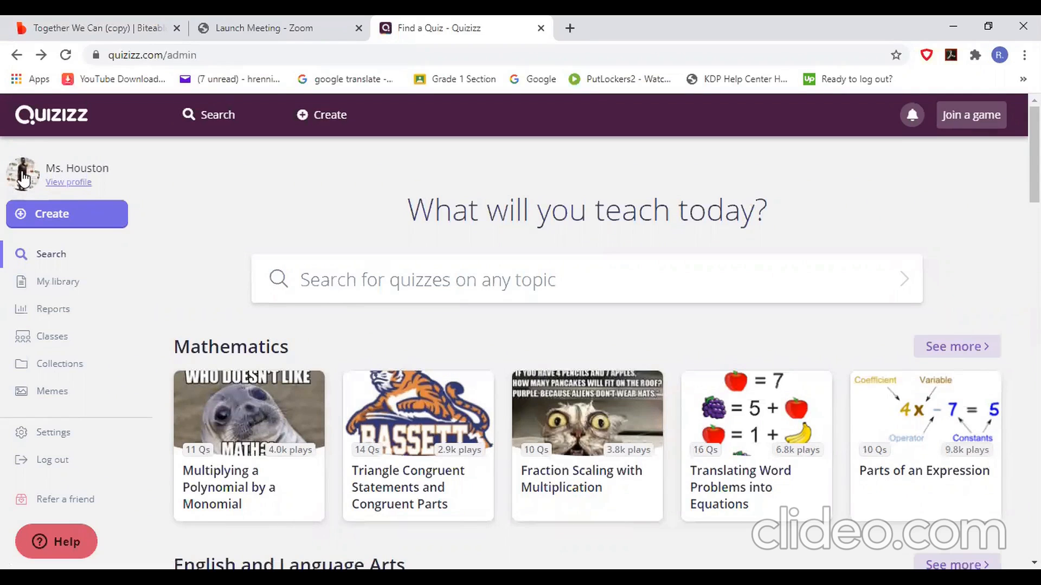
Browse the profile's Quizzes, Collections and Meme sets tabs, then open My library
left_click(72, 183)
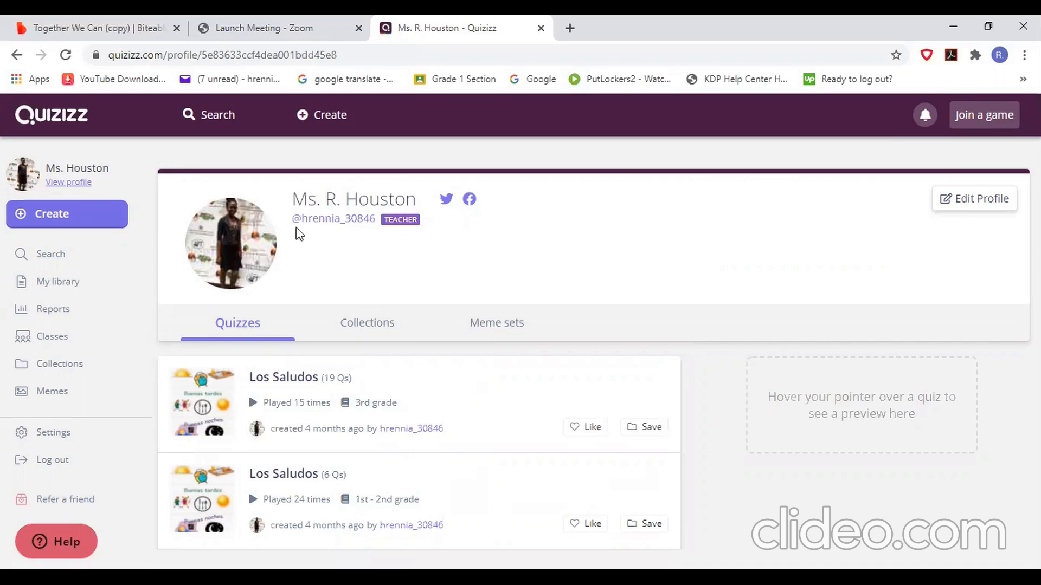
mouse_move(253, 269)
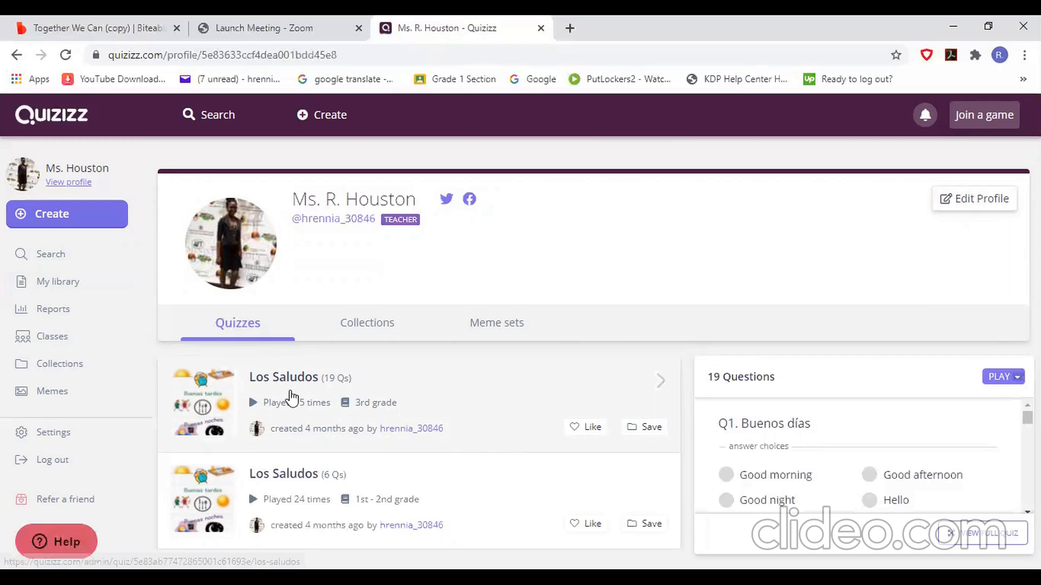
left_click(304, 497)
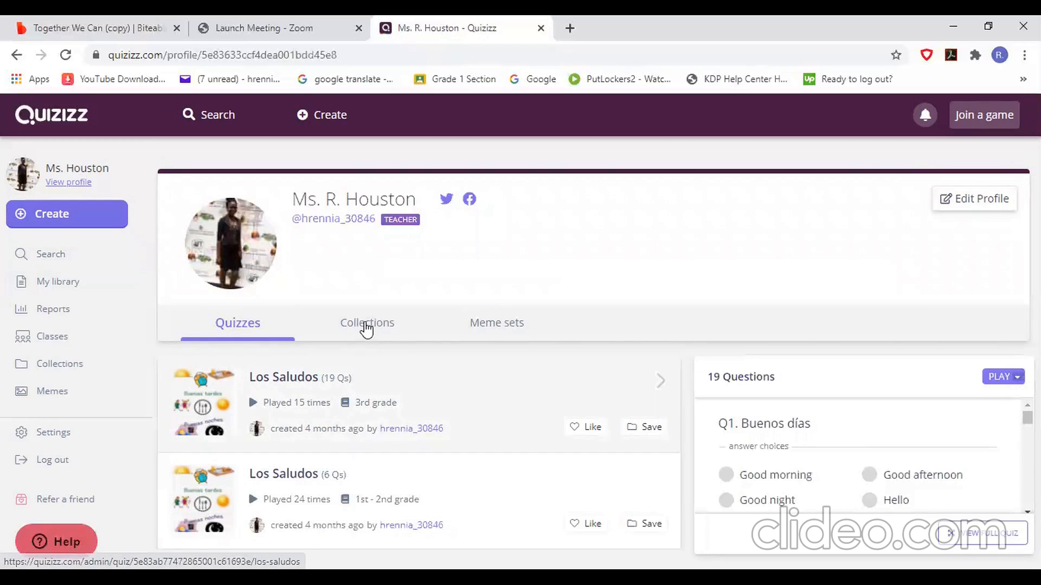
left_click(366, 330)
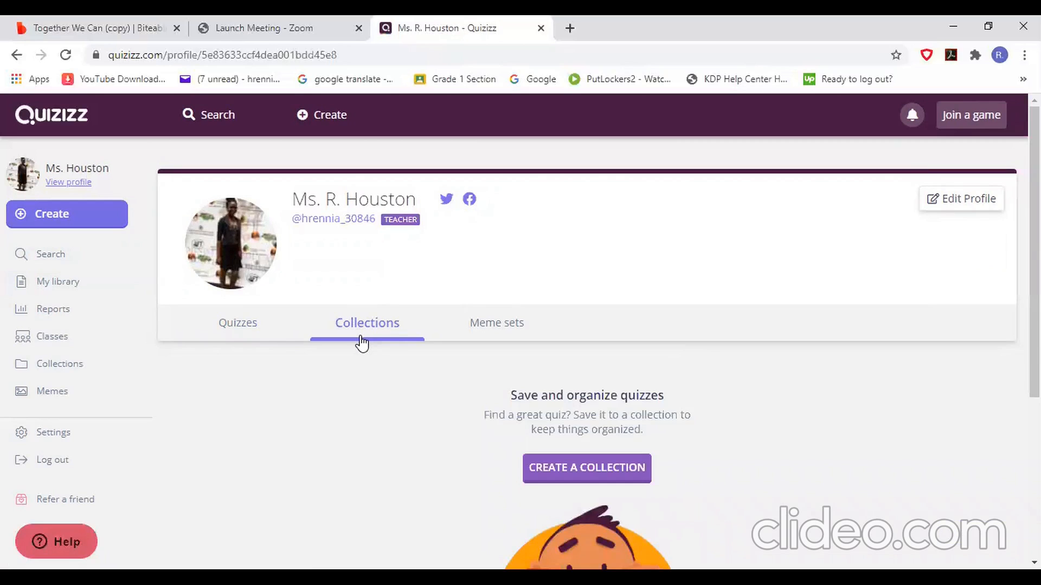
left_click(481, 327)
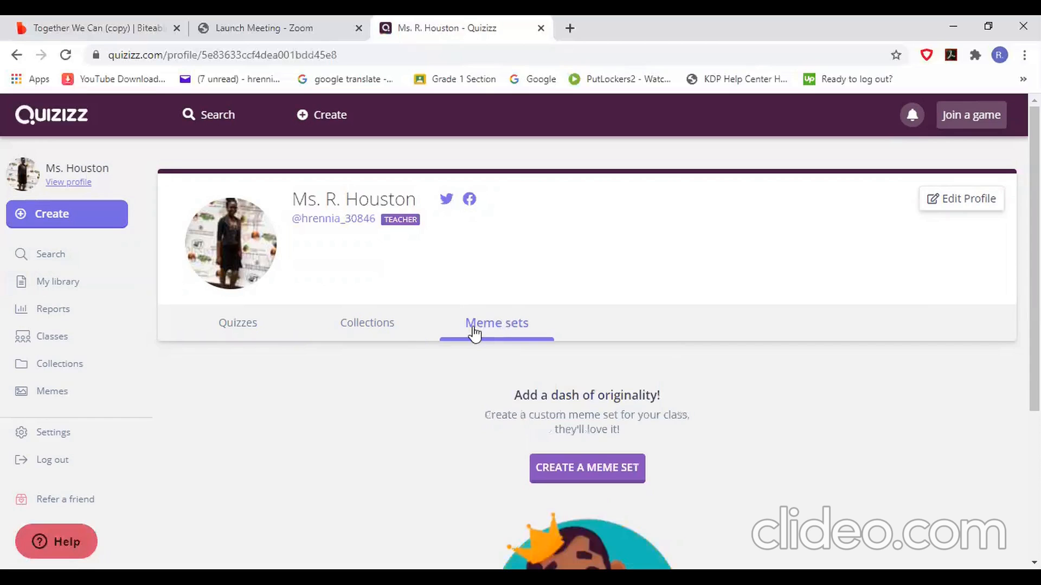
left_click(228, 331)
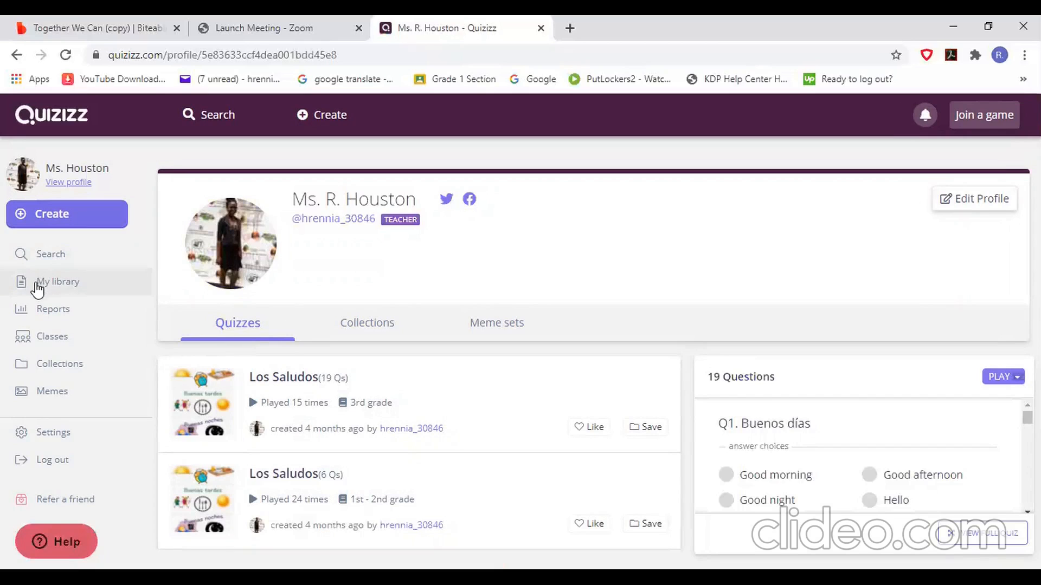
left_click(65, 289)
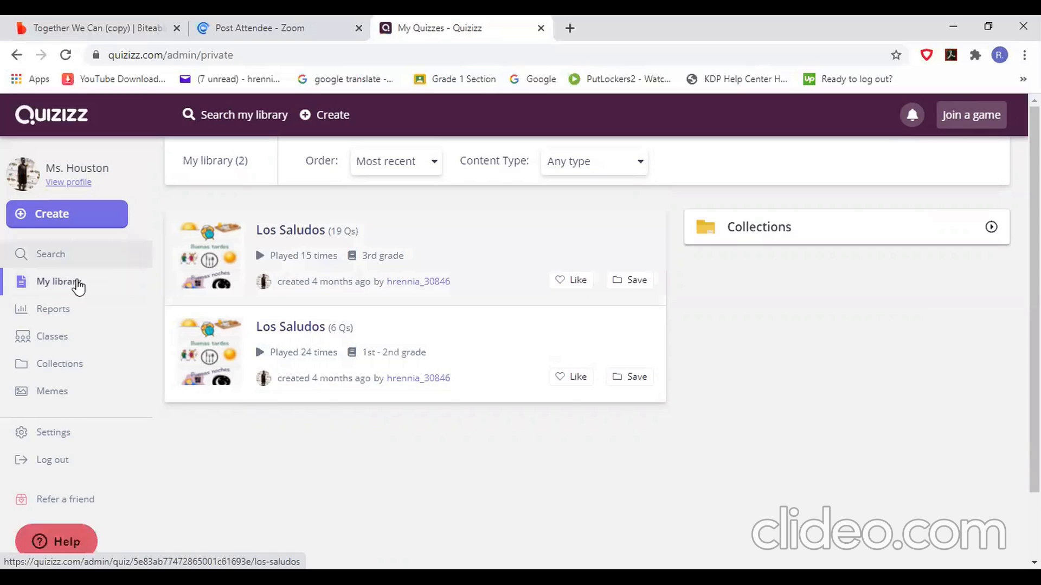
left_click(68, 319)
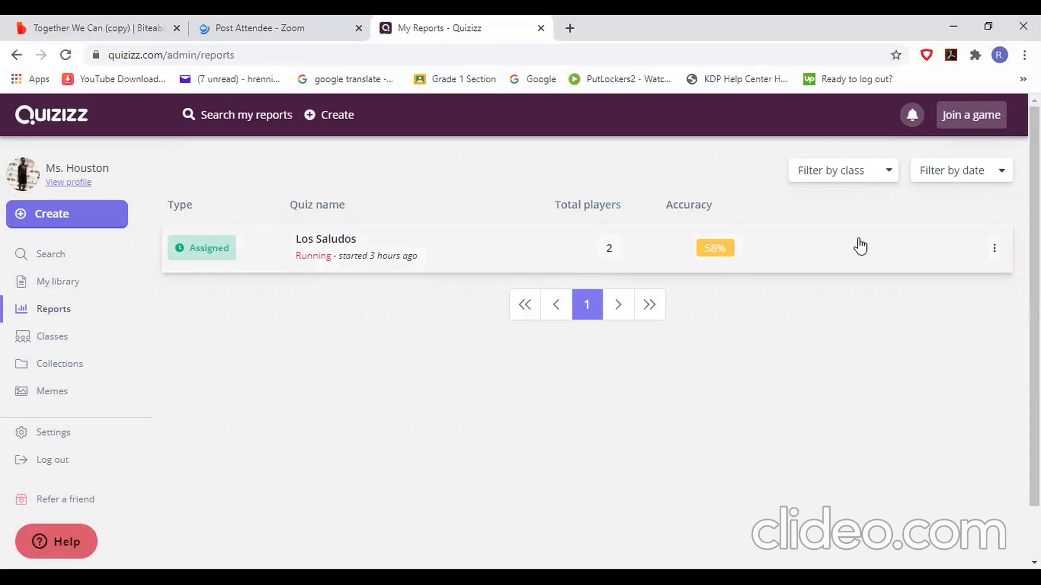
left_click(994, 252)
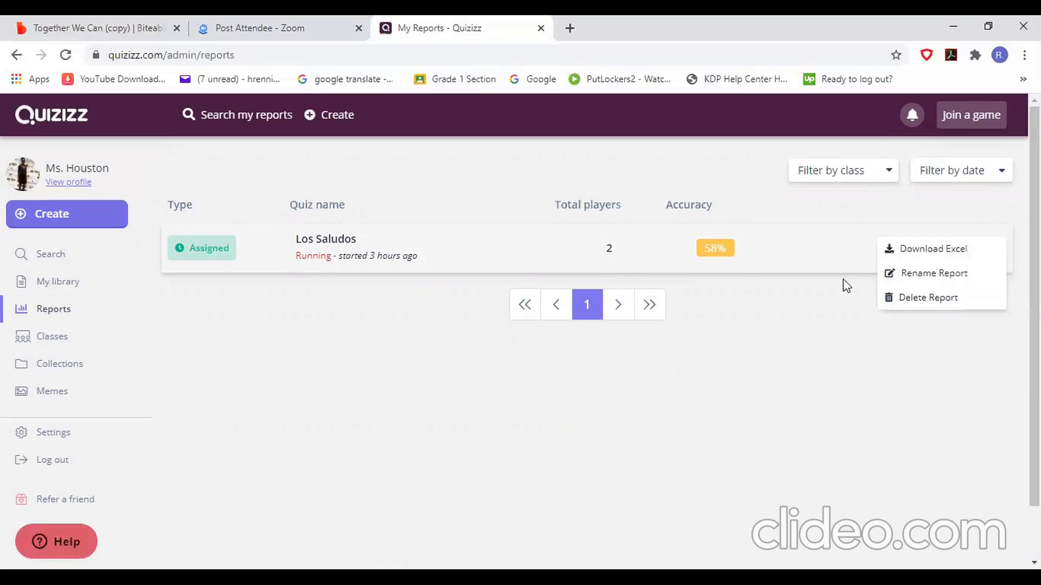
left_click(237, 356)
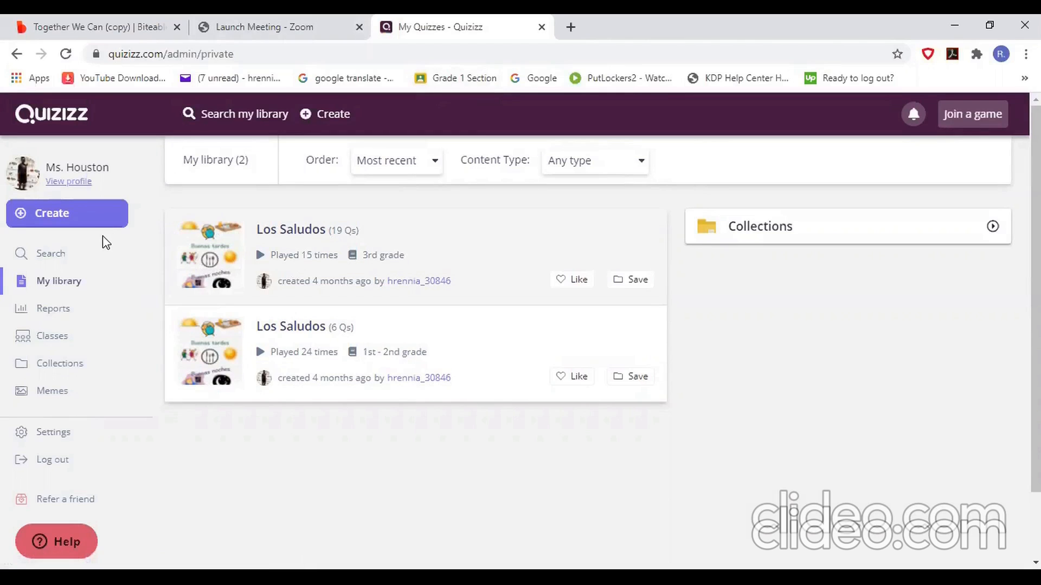
Create a quiz named 'Los Saludos', tag it World Languages, and open the editor
left_click(54, 222)
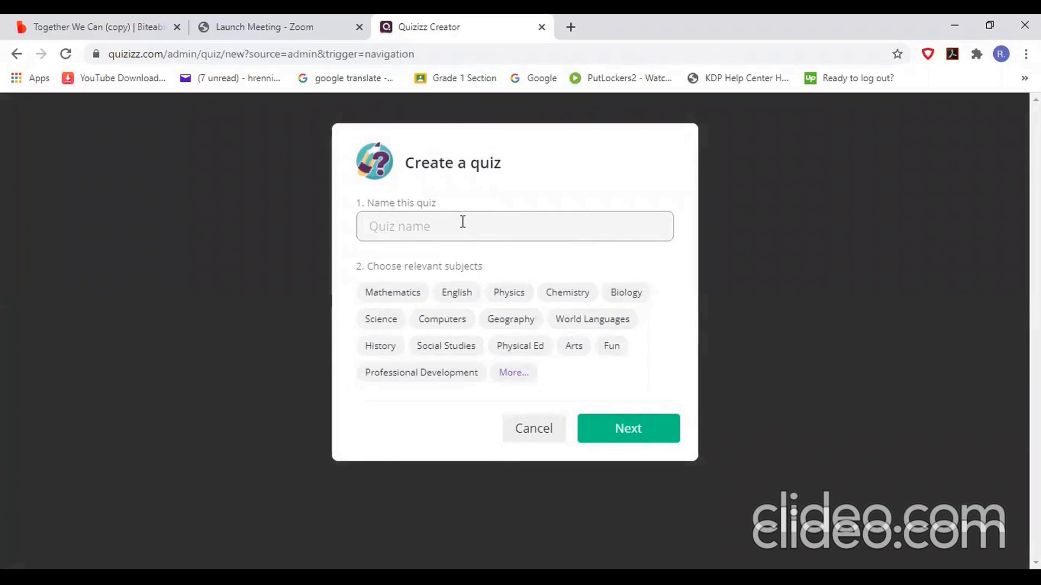
type("Los Saludos")
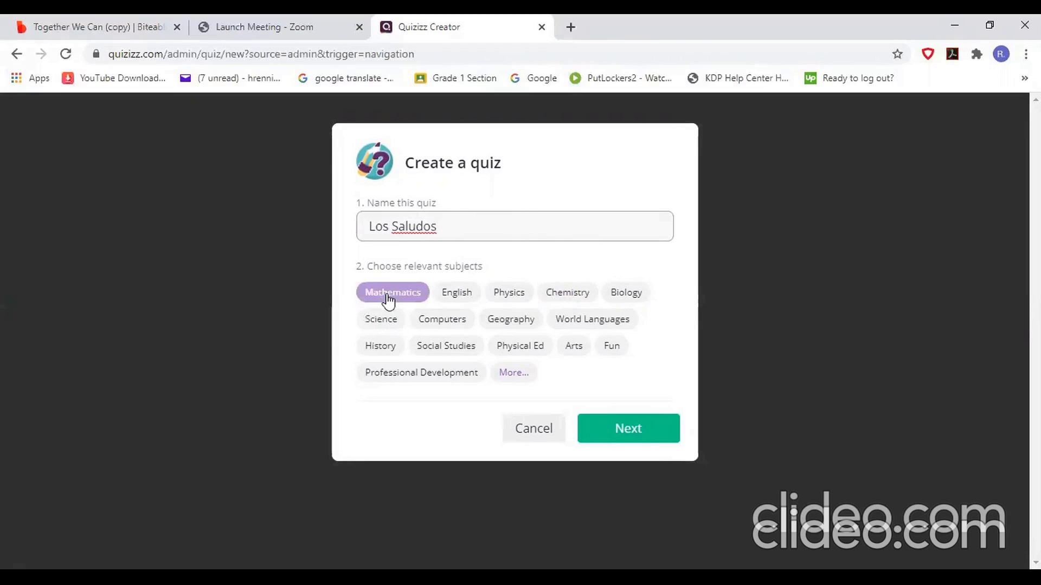
left_click(509, 300)
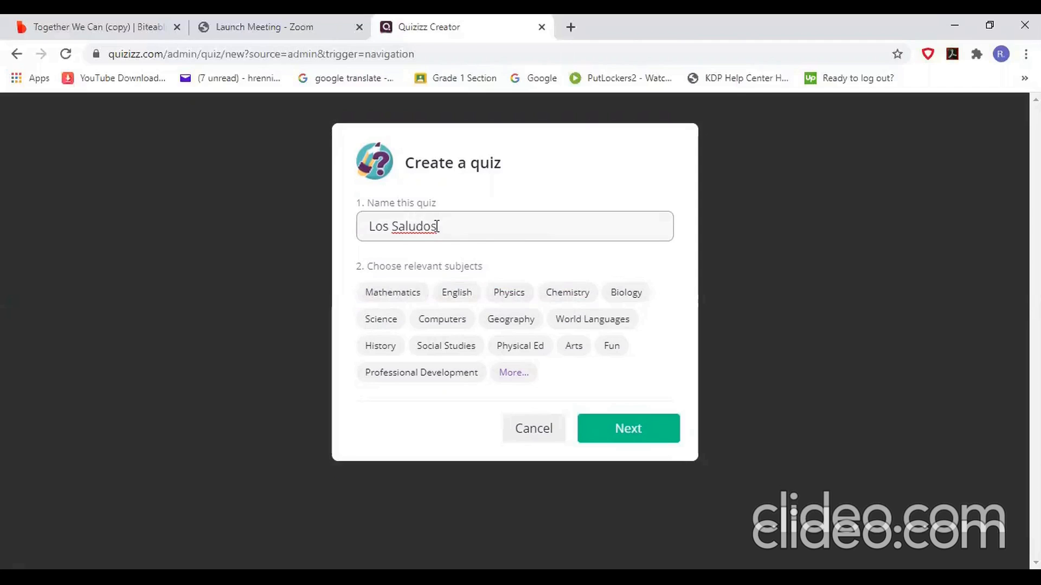
left_click(614, 328)
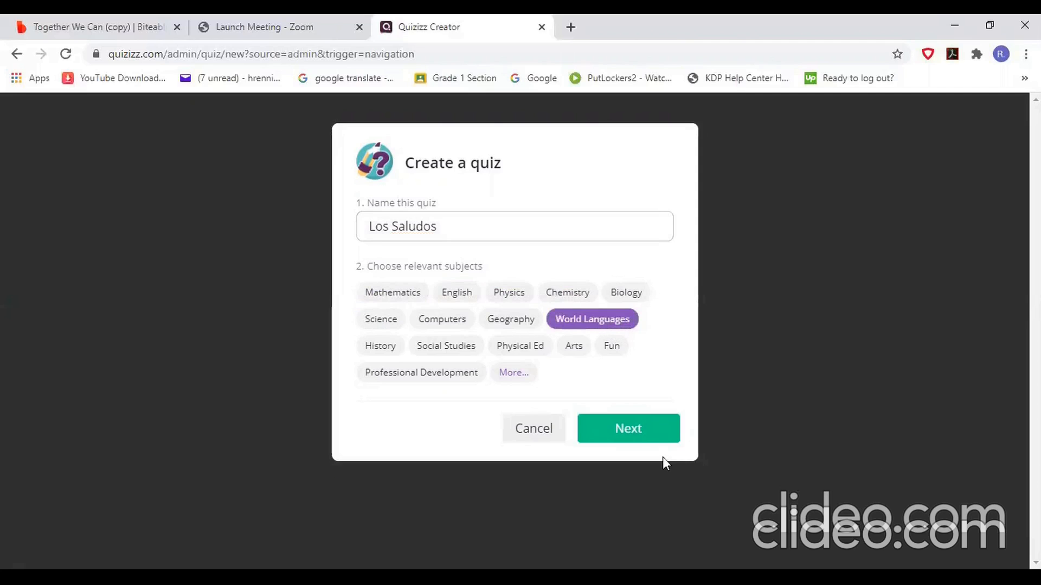
left_click(643, 442)
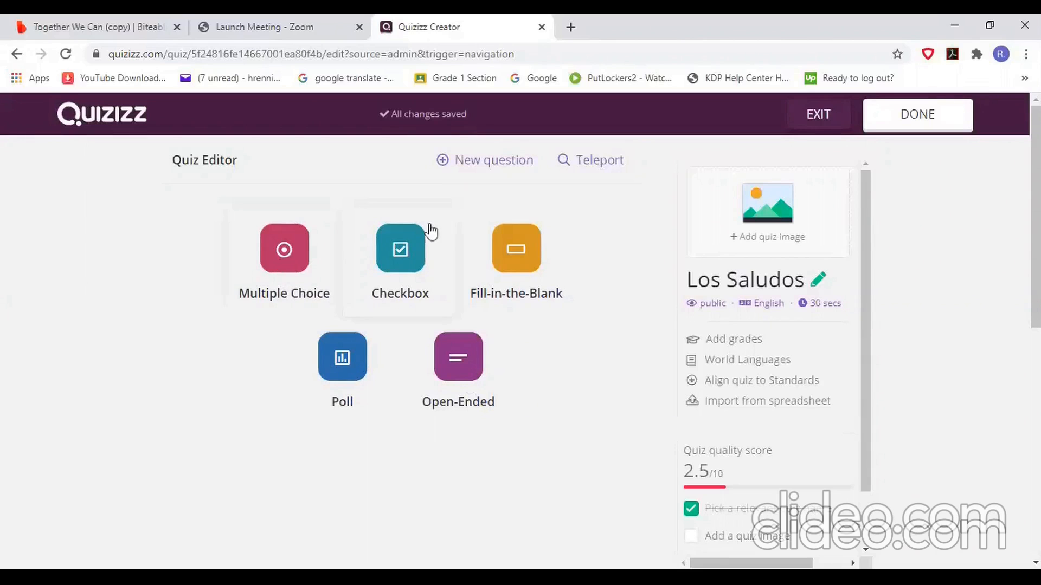
Show the five question-type options for a new Los Saludos question
left_click(284, 250)
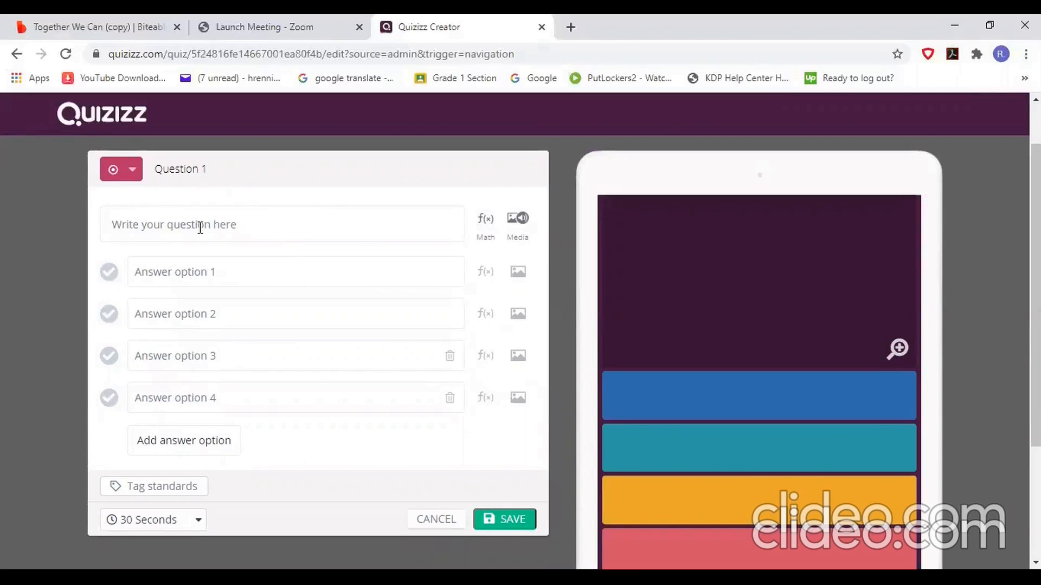
Enter the question 'Buenos dias means' with first answer 'Good night'
left_click(254, 220)
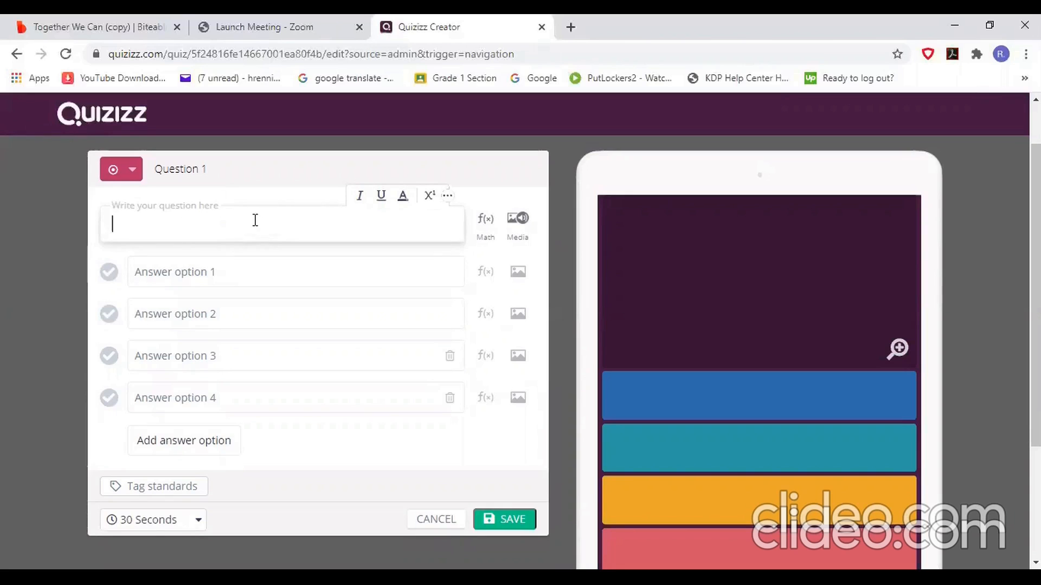
type("Buenos ")
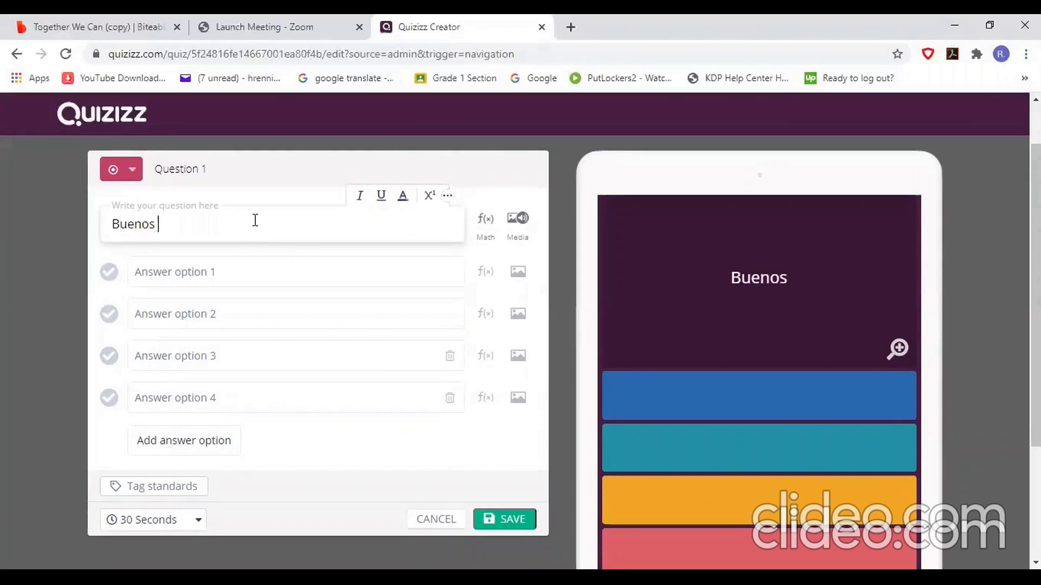
type("dias means")
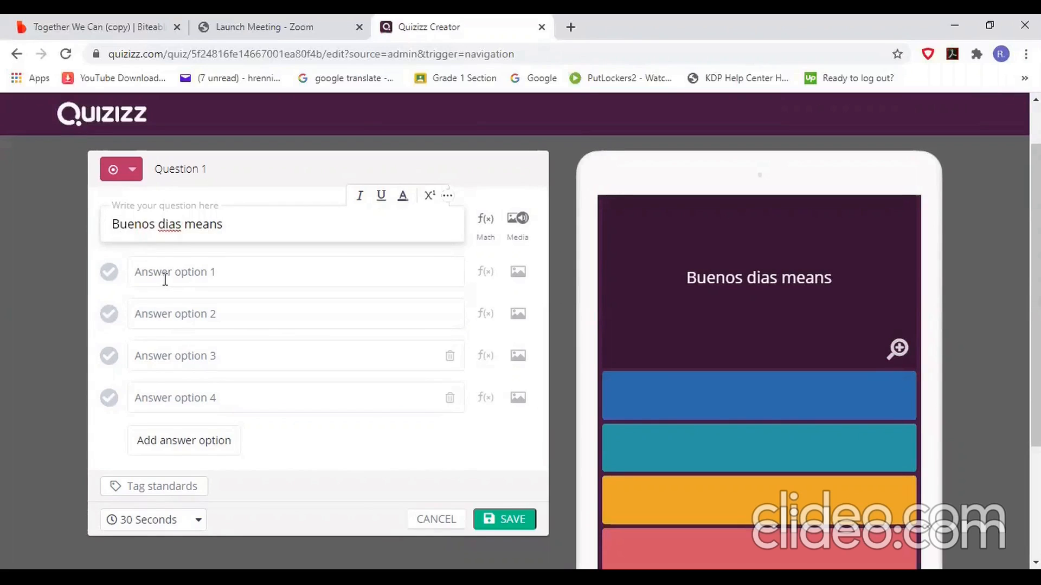
left_click(183, 278)
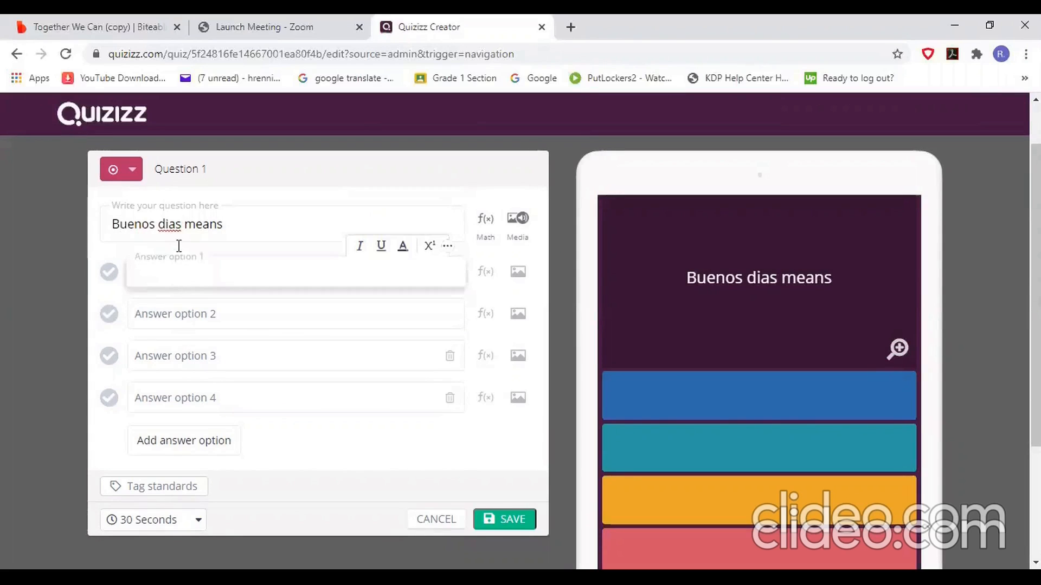
left_click(233, 225)
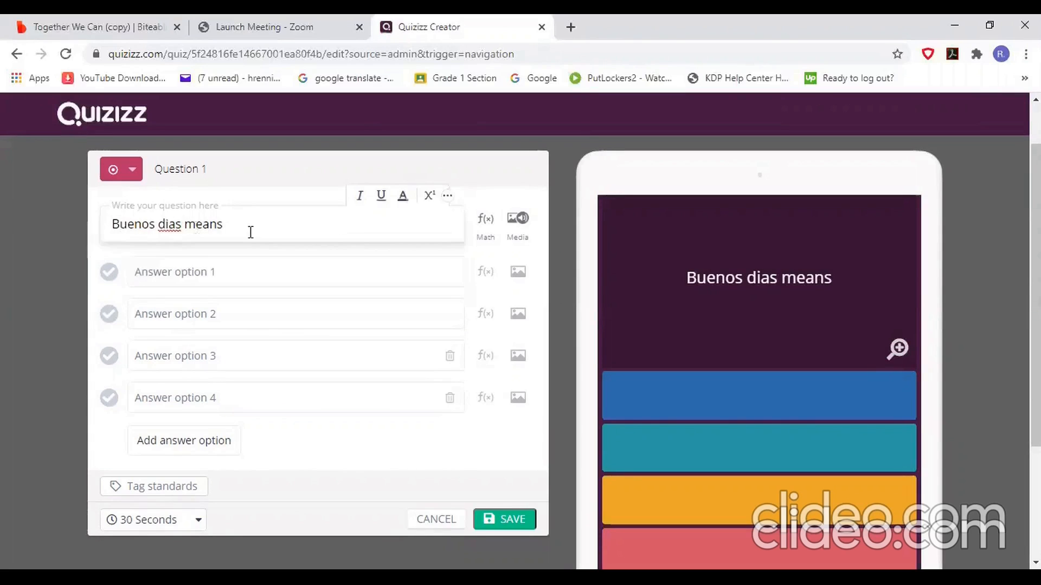
left_click(235, 281)
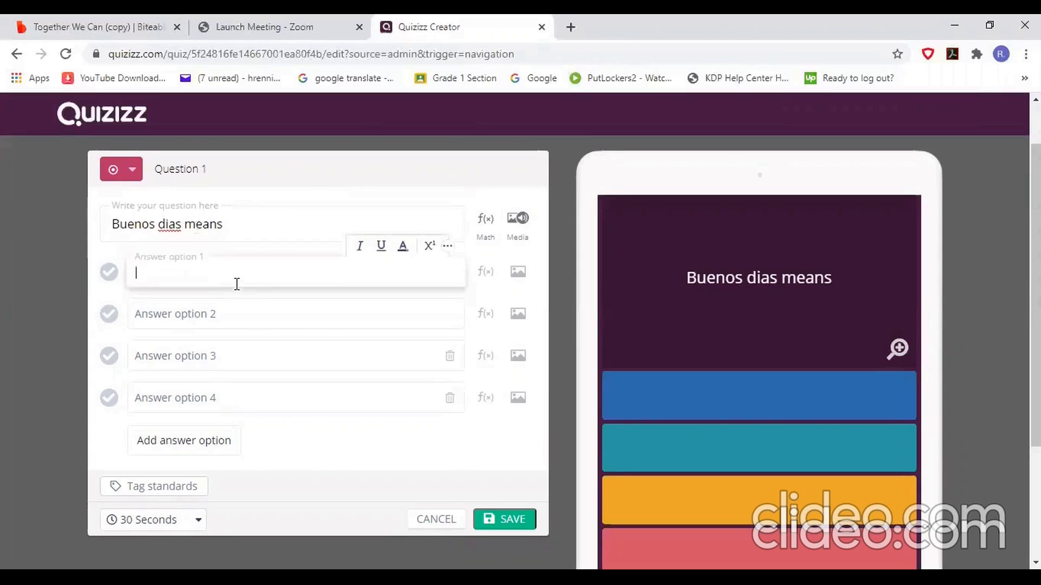
type("Go")
type("dd")
key("BackSpace")
key("BackSpace")
type("o")
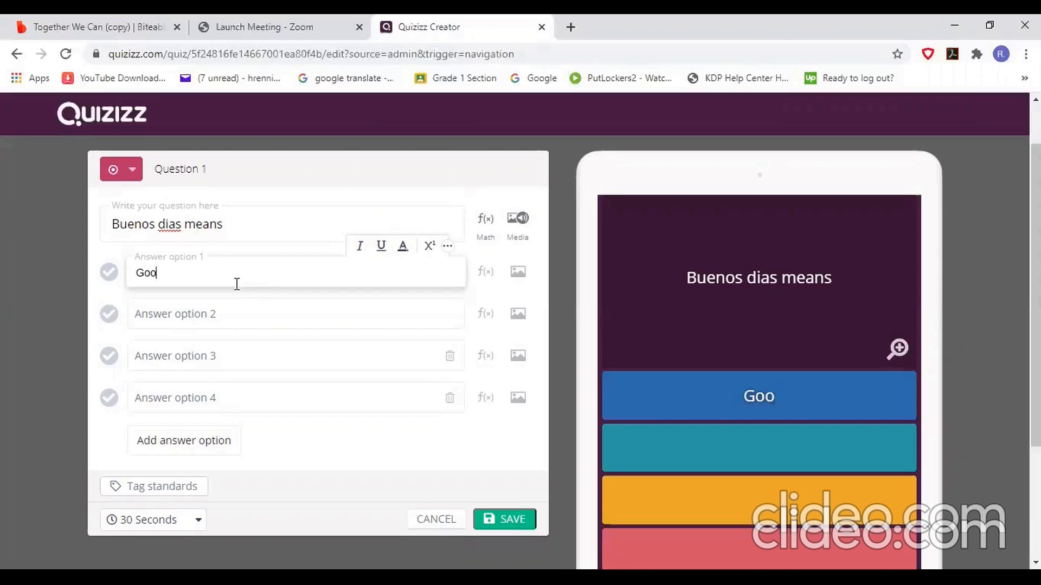
type("d n")
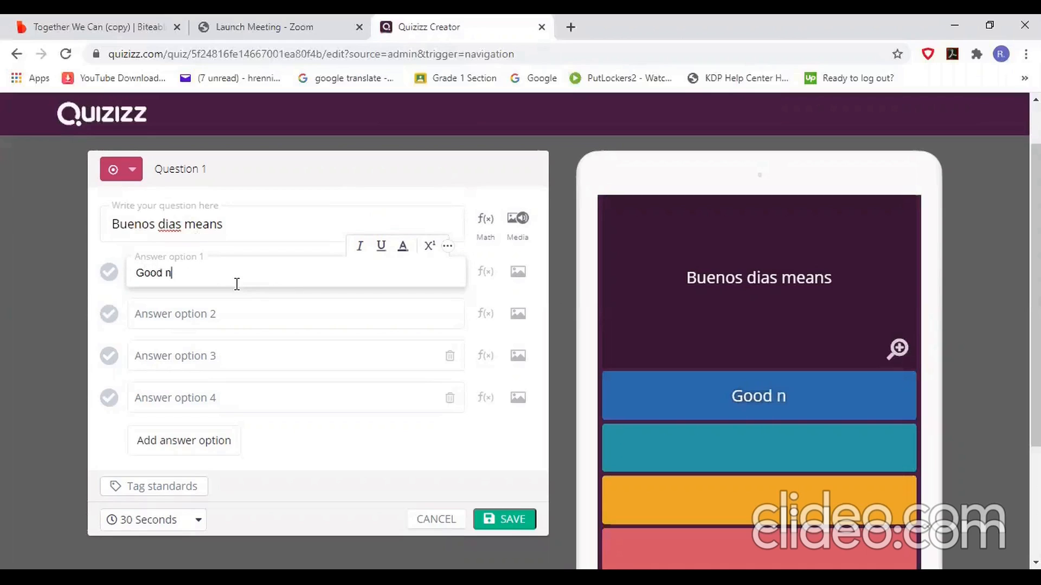
type("ight")
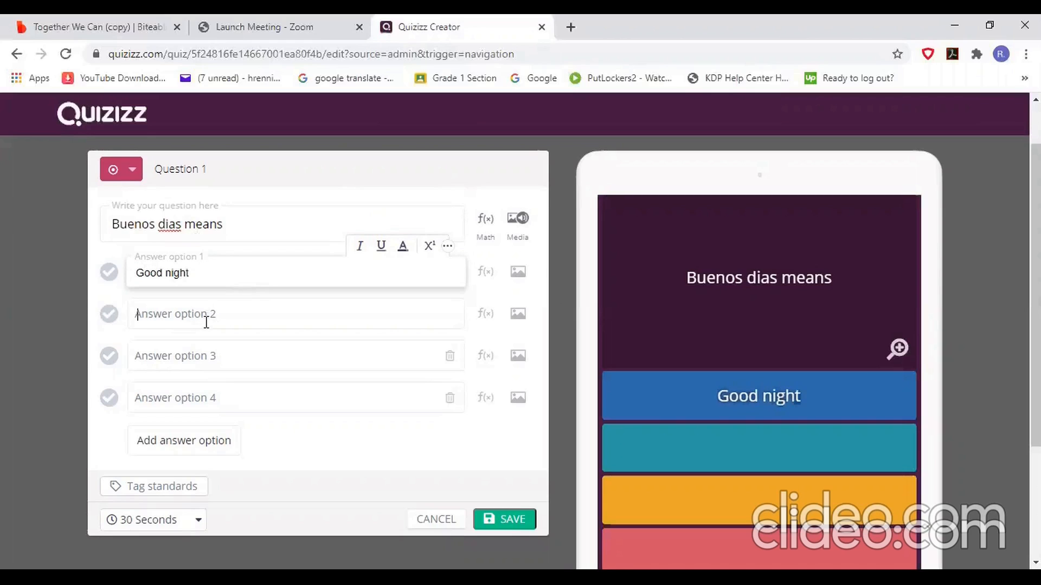
type("Godd")
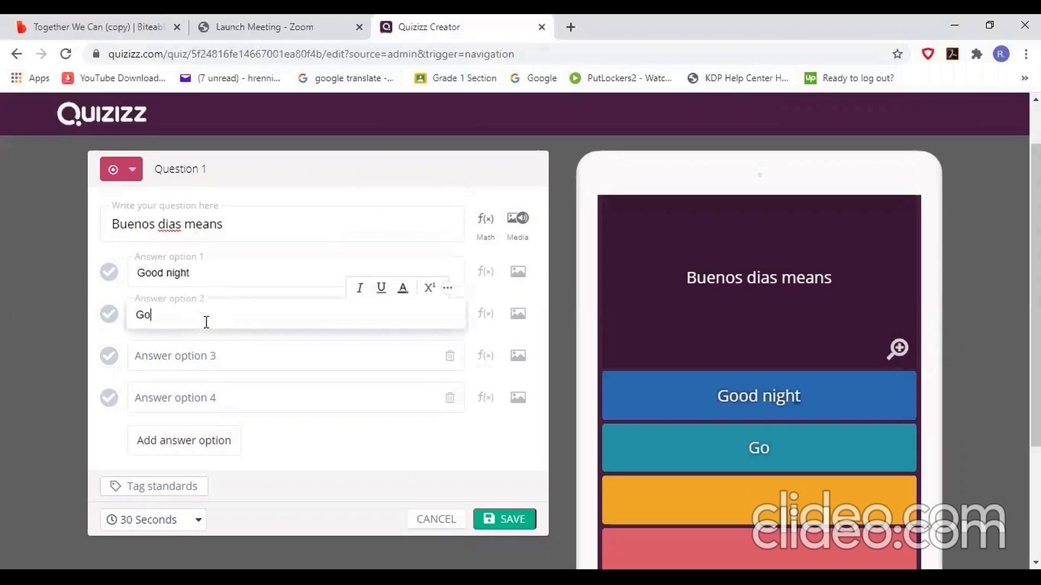
Add answers 'Good morning' and 'Good afternoon', mark Good morning correct, and save
key("BackSpace")
key("BackSpace")
type("od morning")
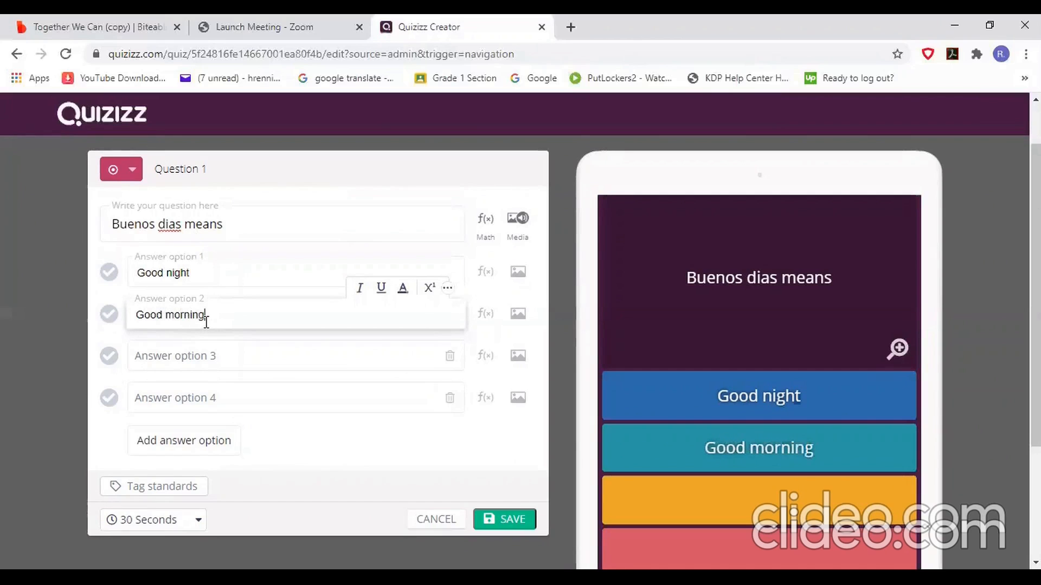
left_click(227, 362)
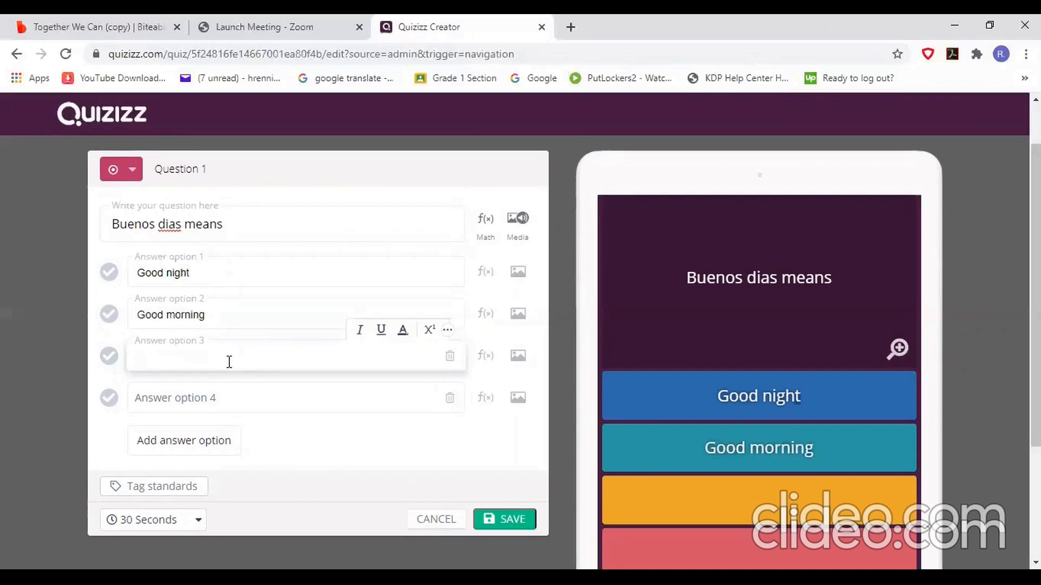
type("Good a")
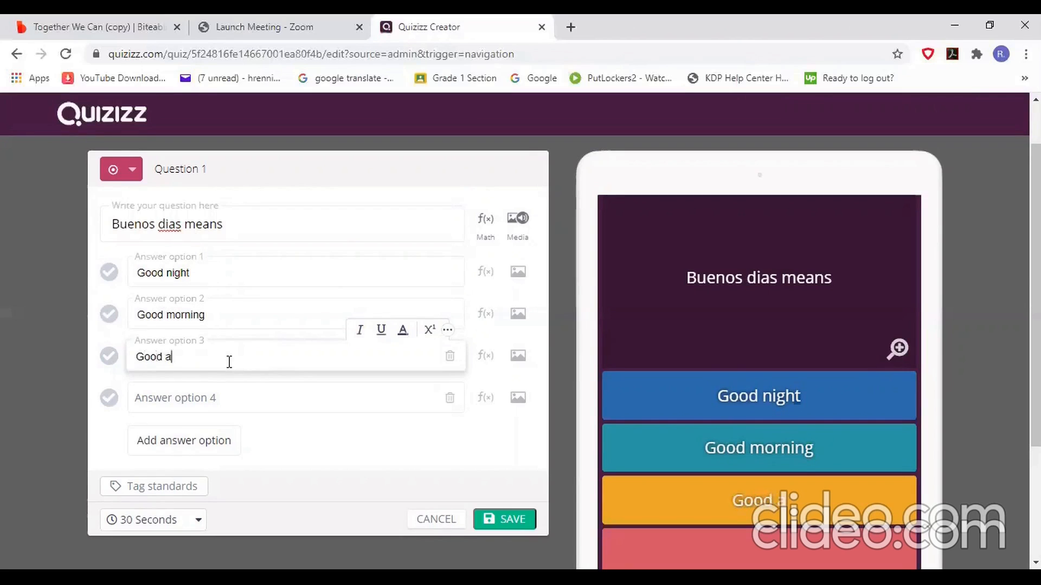
type("fternoon")
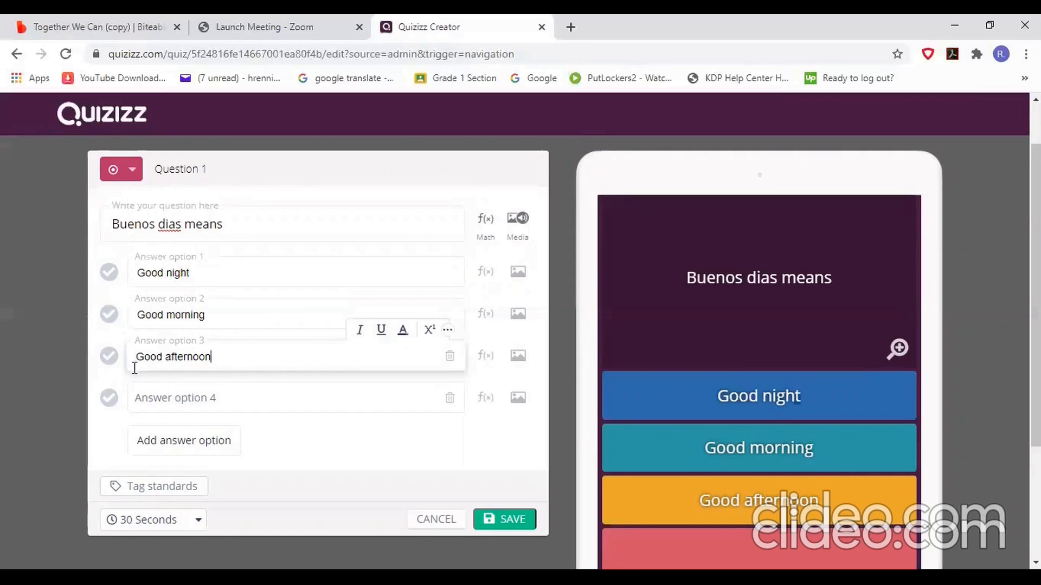
left_click(110, 317)
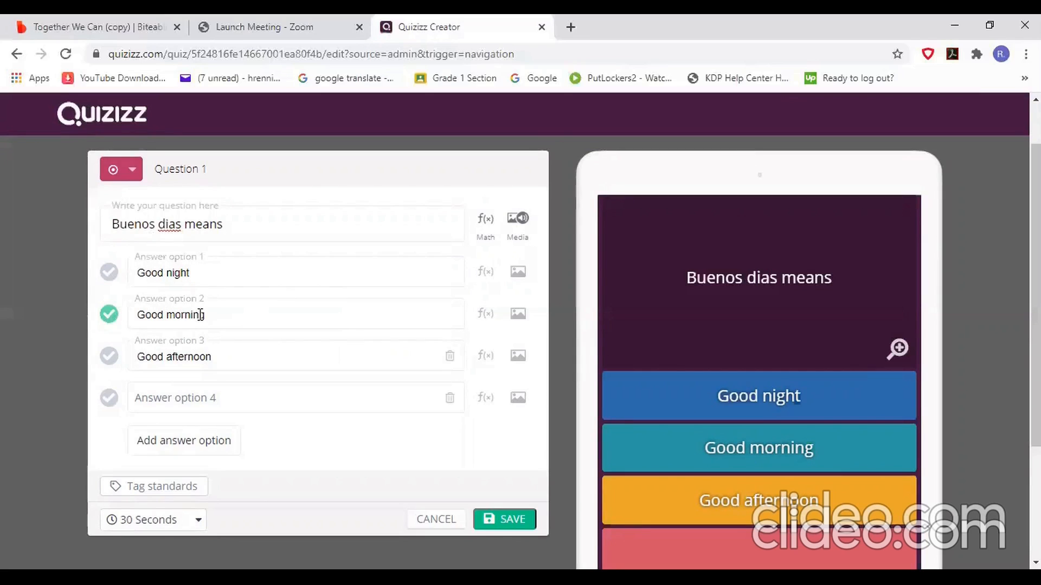
left_click(504, 522)
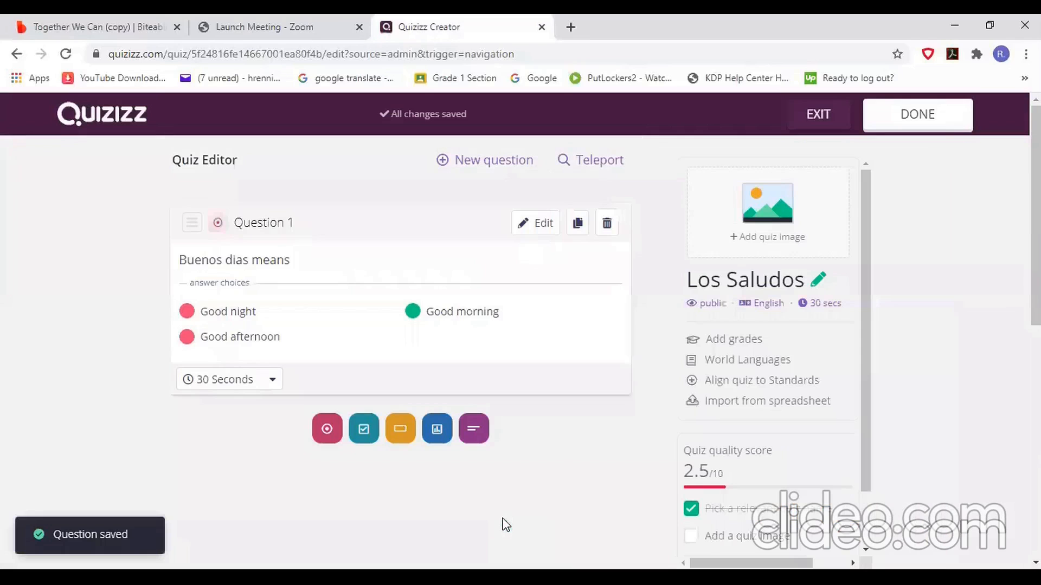
With question 1 saved, bring up the question-type chooser for another question
left_click(459, 167)
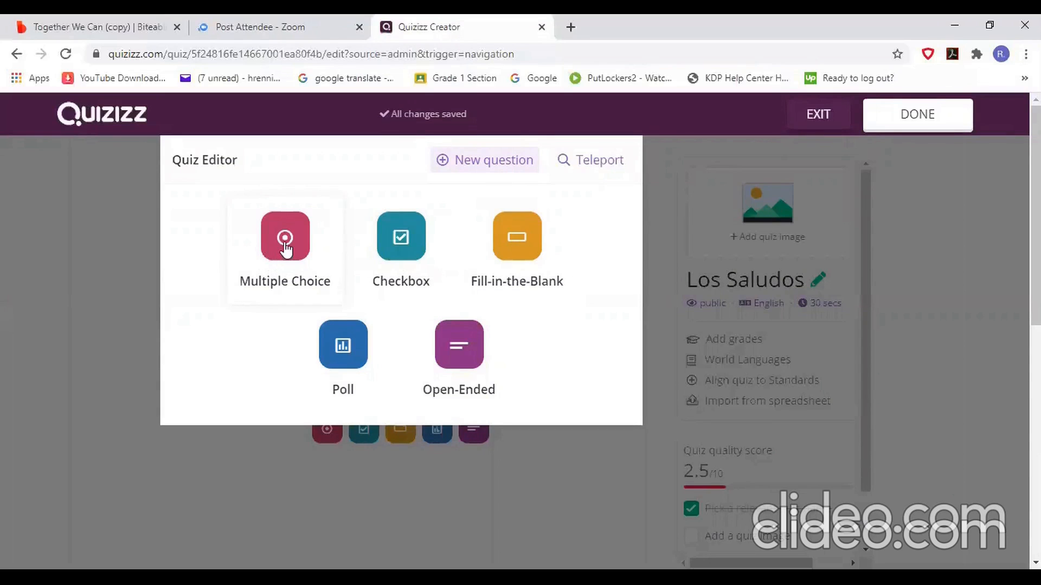
Make question 2 multiple choice, reading 'What is the Spanish word for hello?'
left_click(284, 242)
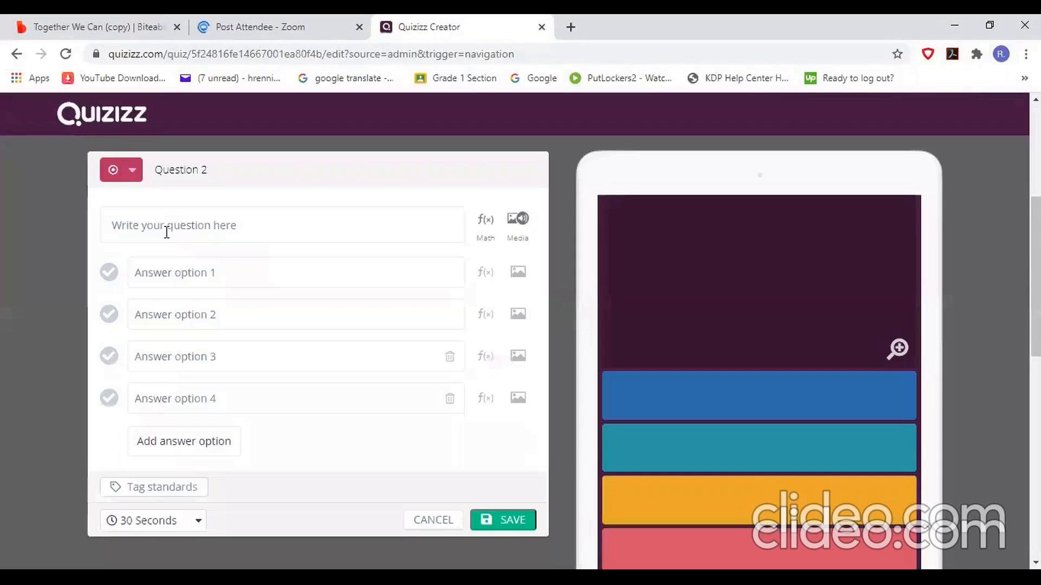
left_click(167, 232)
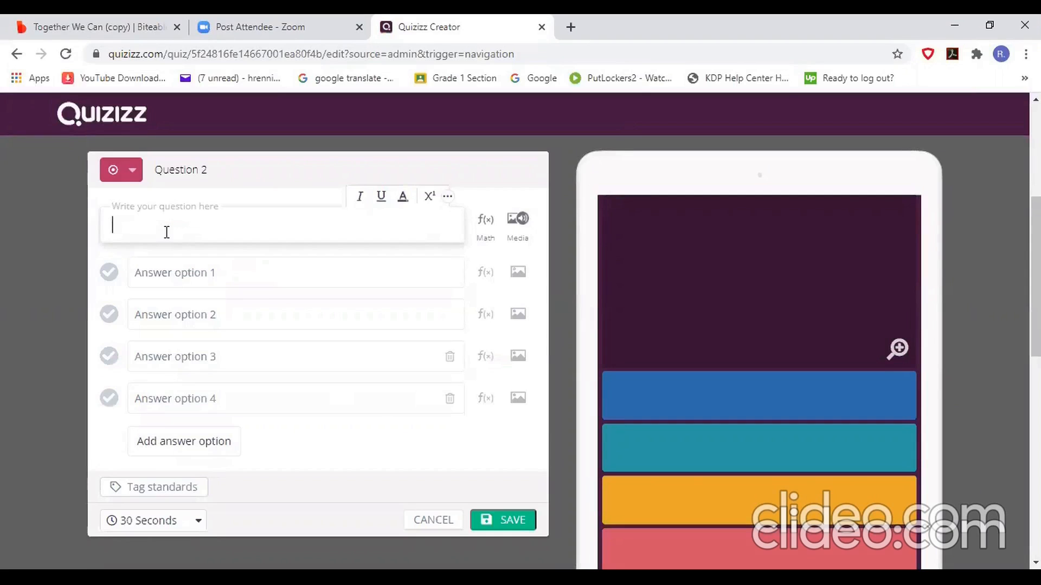
type("What is")
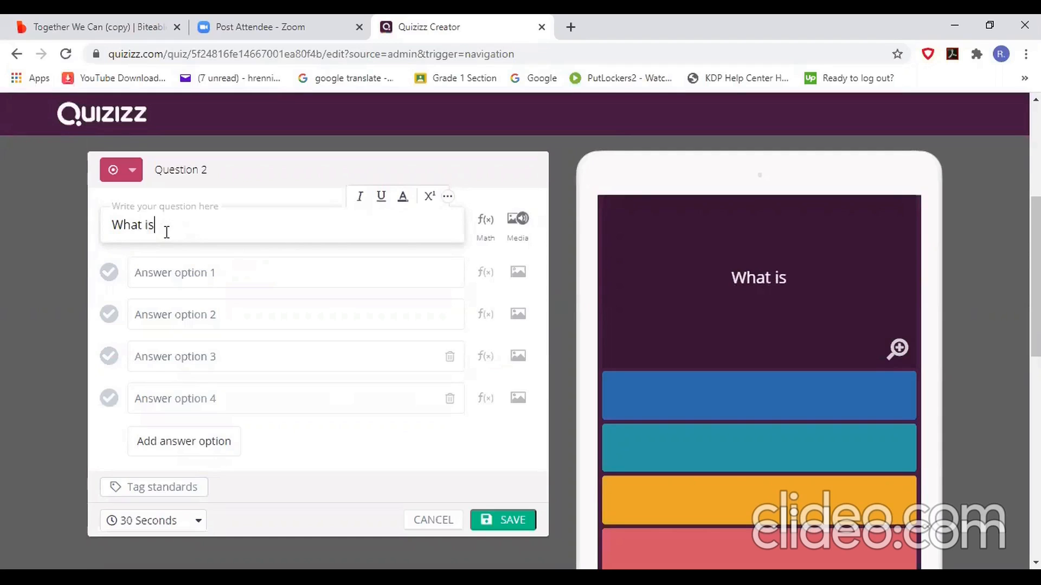
type(" the Spa")
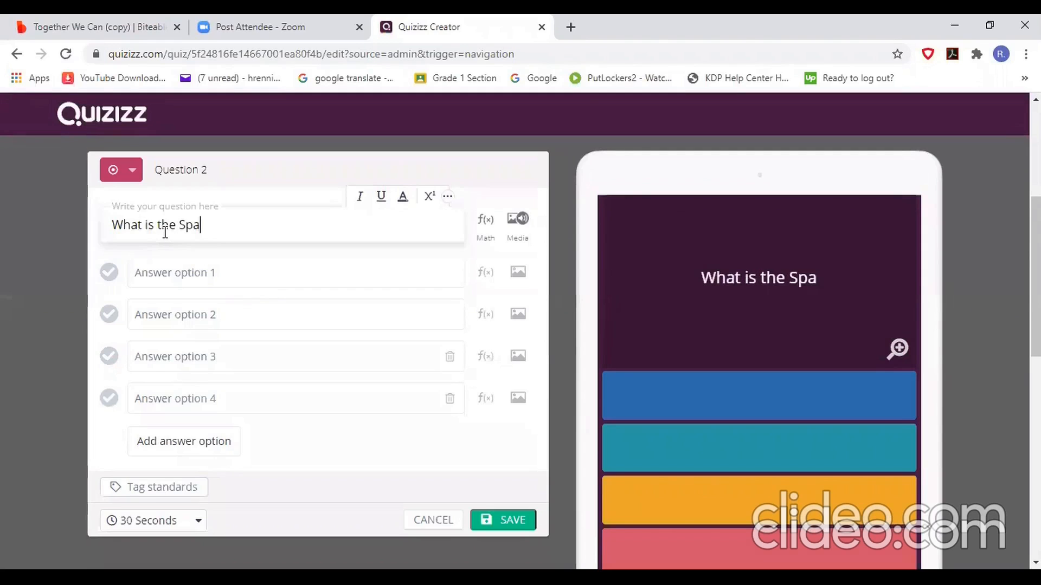
type("nish word for ")
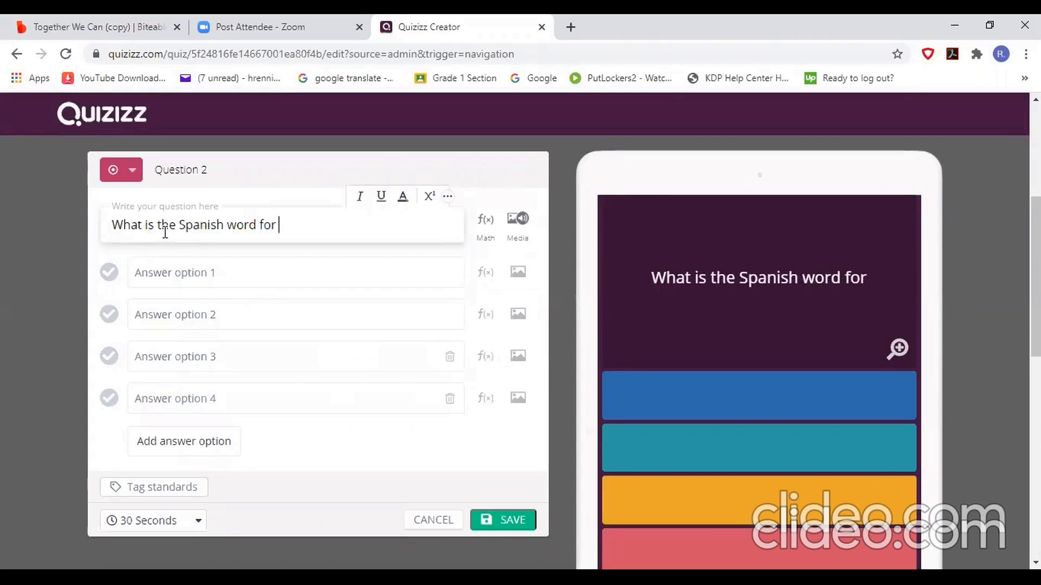
type("hel")
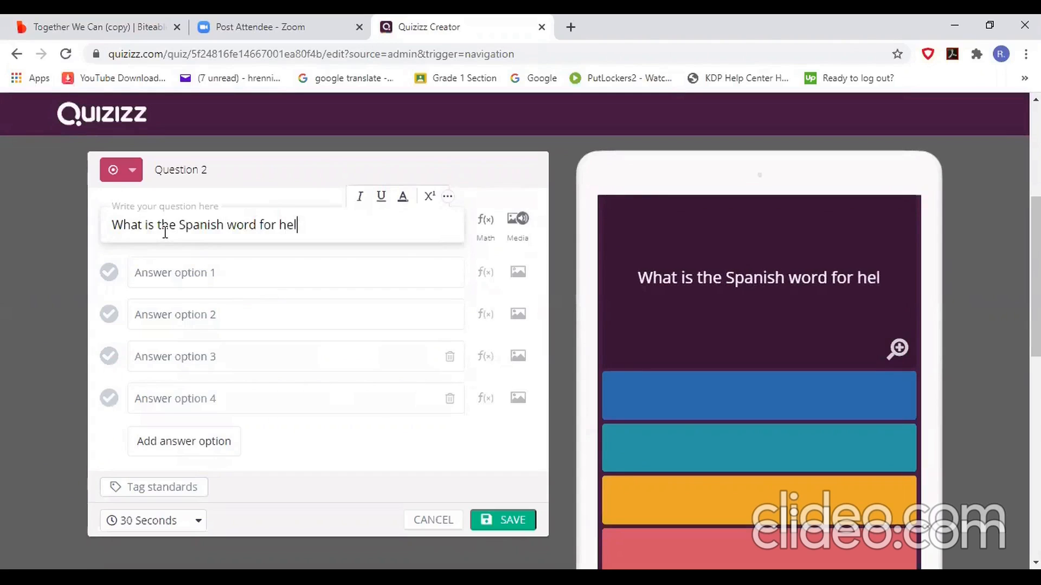
type("lo?")
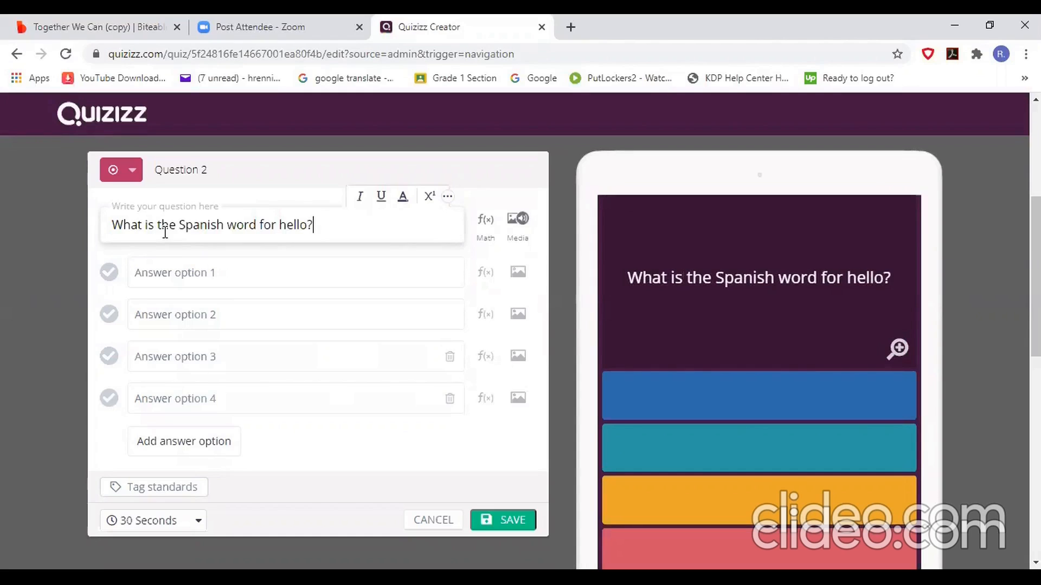
left_click(261, 273)
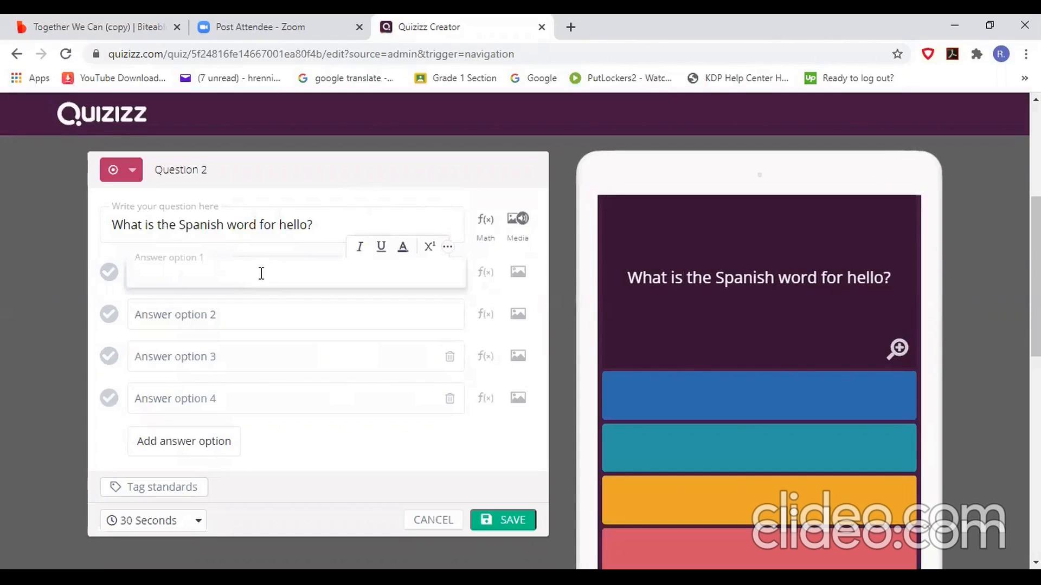
Fill the first two answers with 'Buenas noches' and 'Buenos dias'
type("Good night")
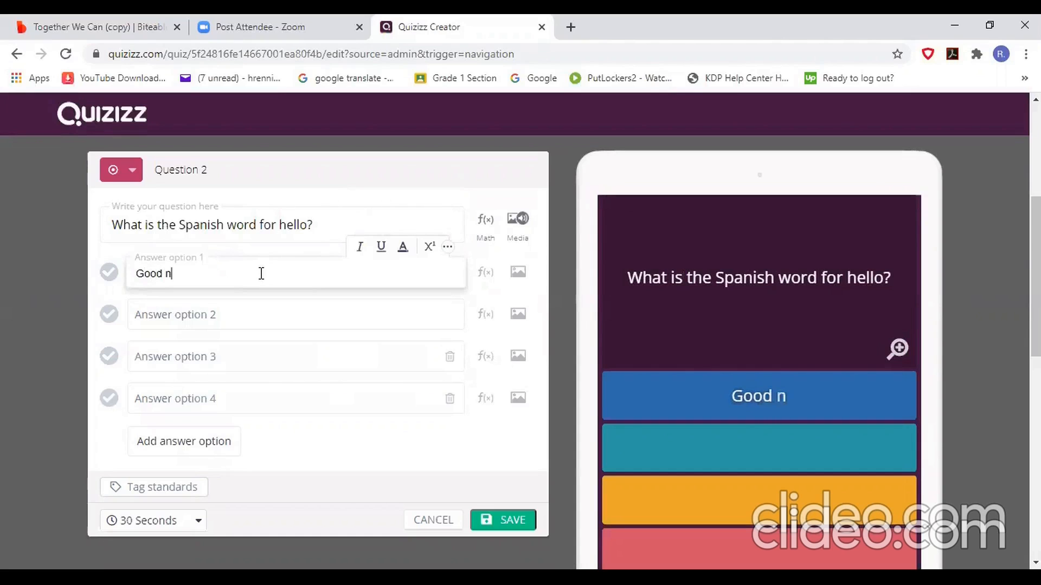
left_click(241, 318)
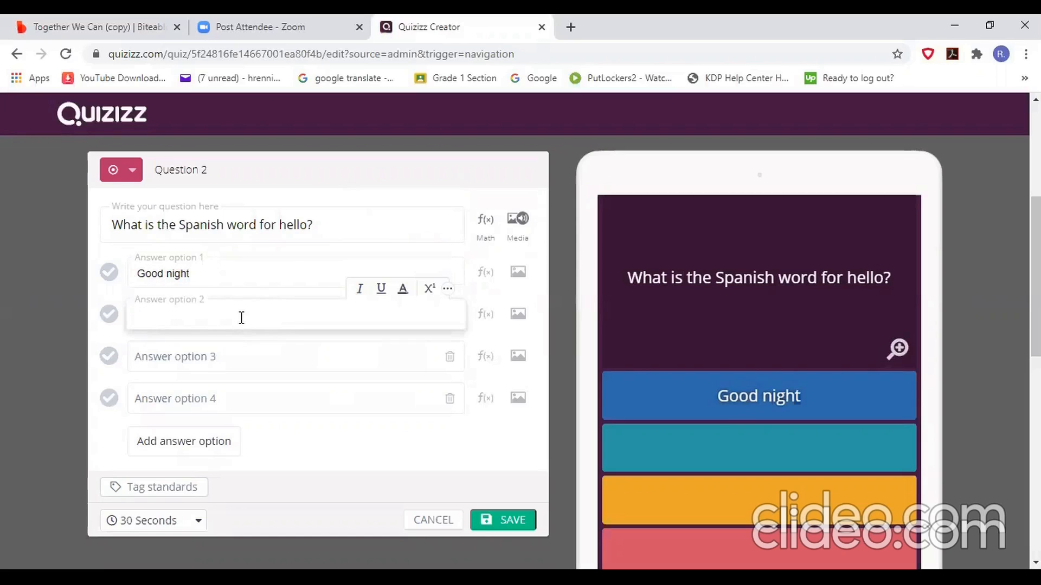
left_click_drag(206, 271, 100, 275)
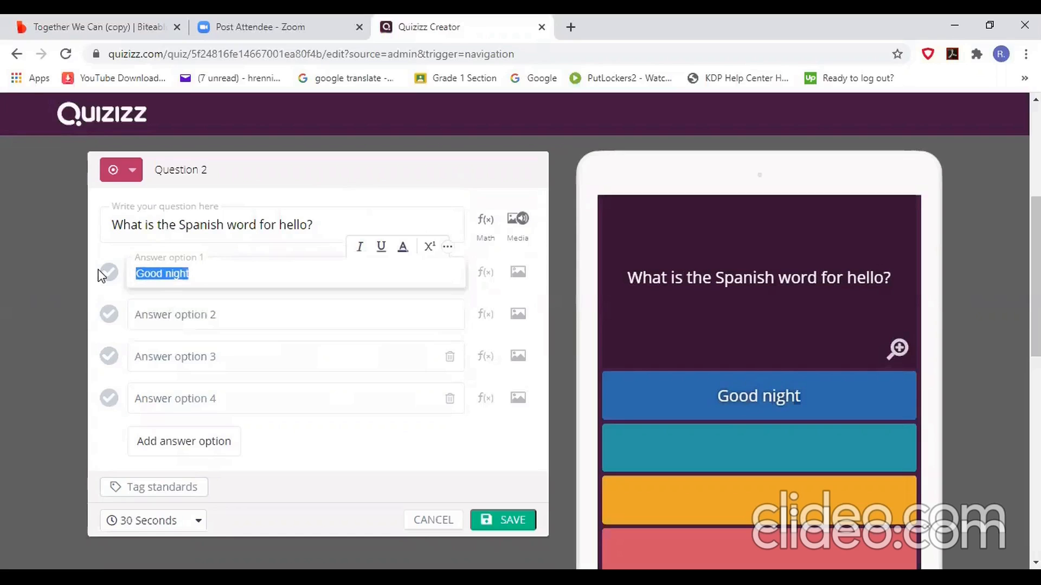
type("Buena")
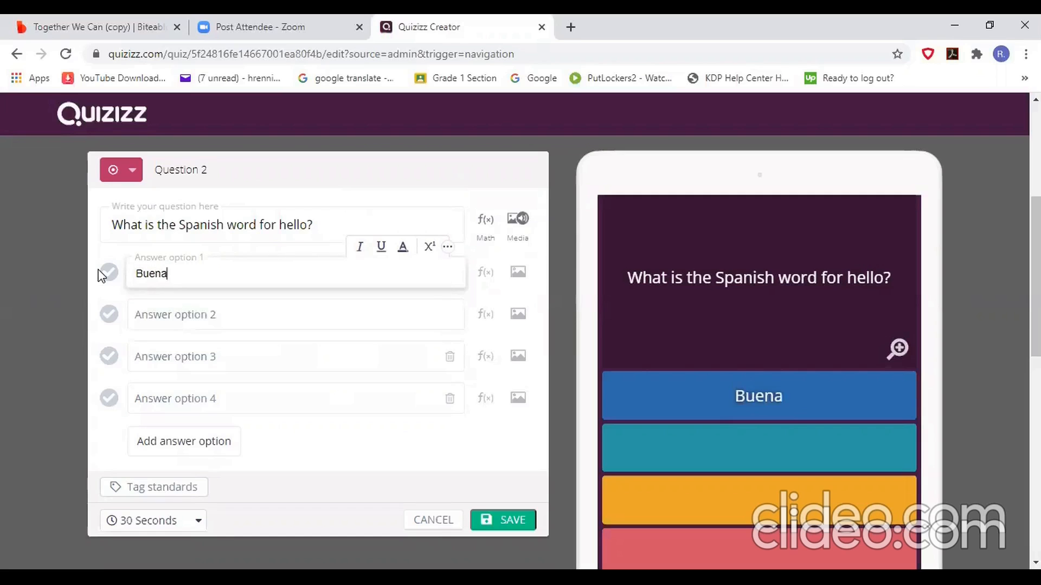
type("s noches")
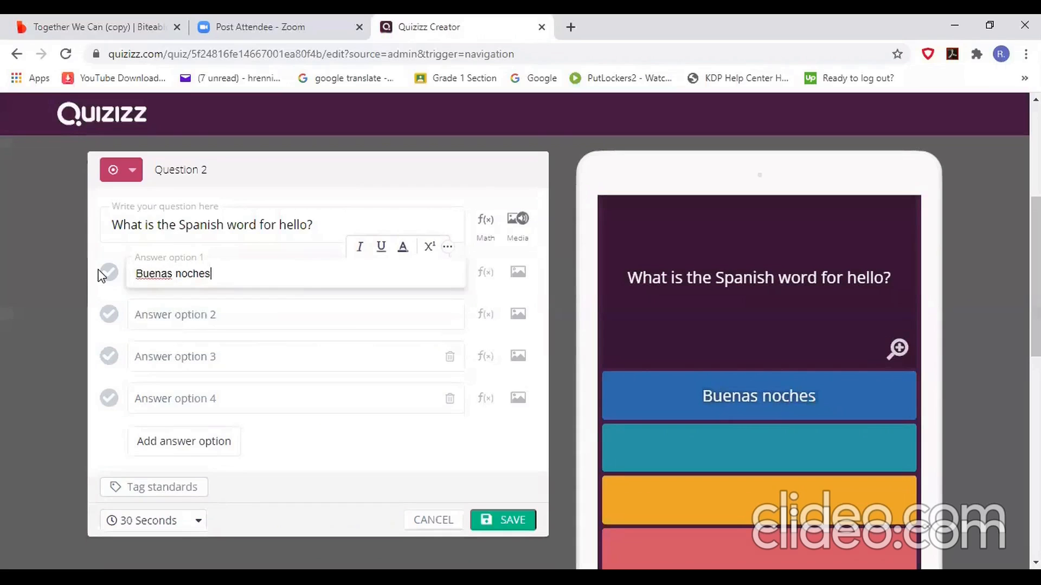
left_click(190, 319)
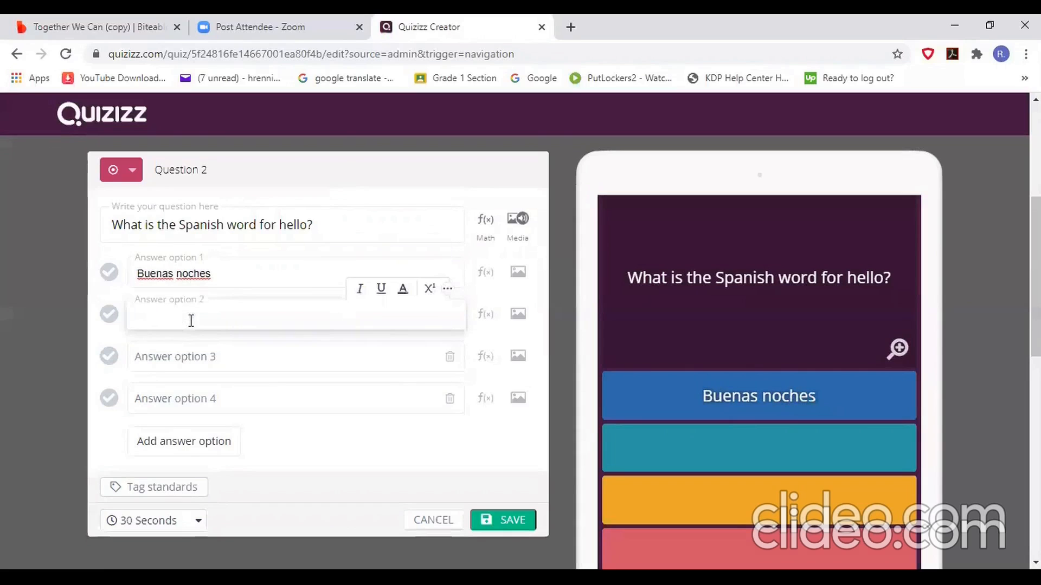
type("Bueno")
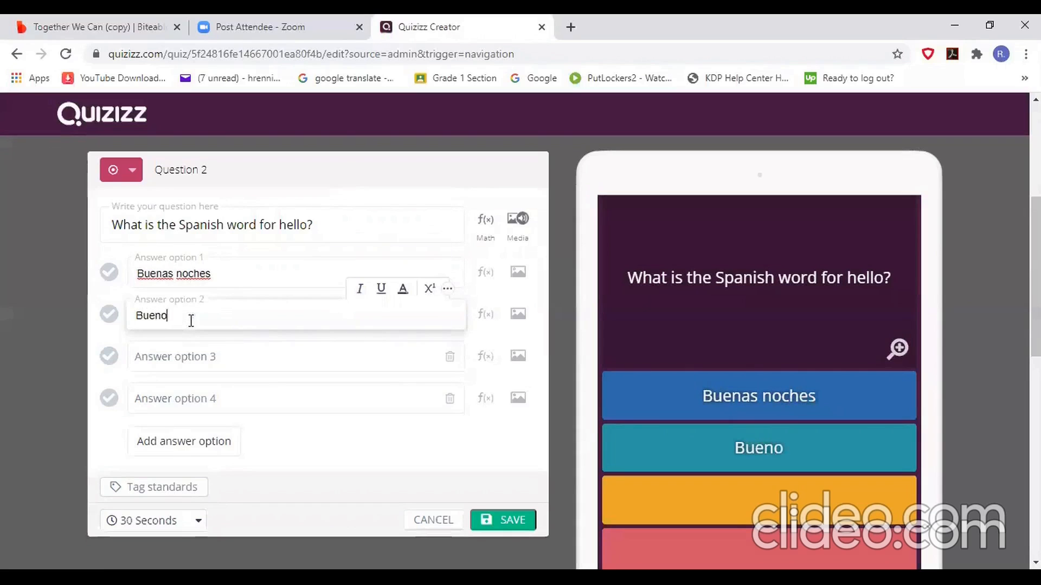
type("s dias")
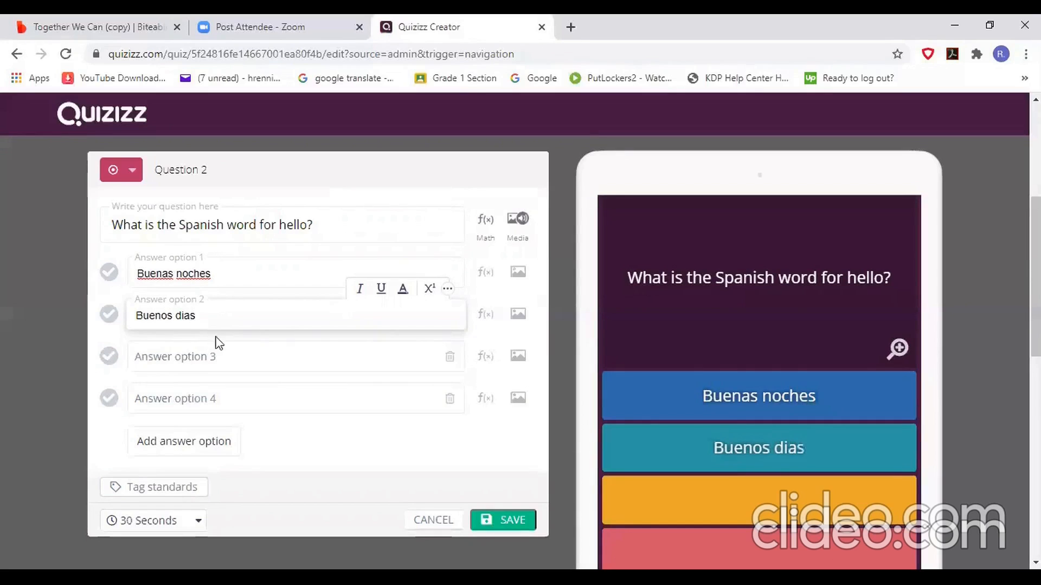
Add a third answer 'hola', mark it correct, and save the question
left_click(223, 357)
type("h")
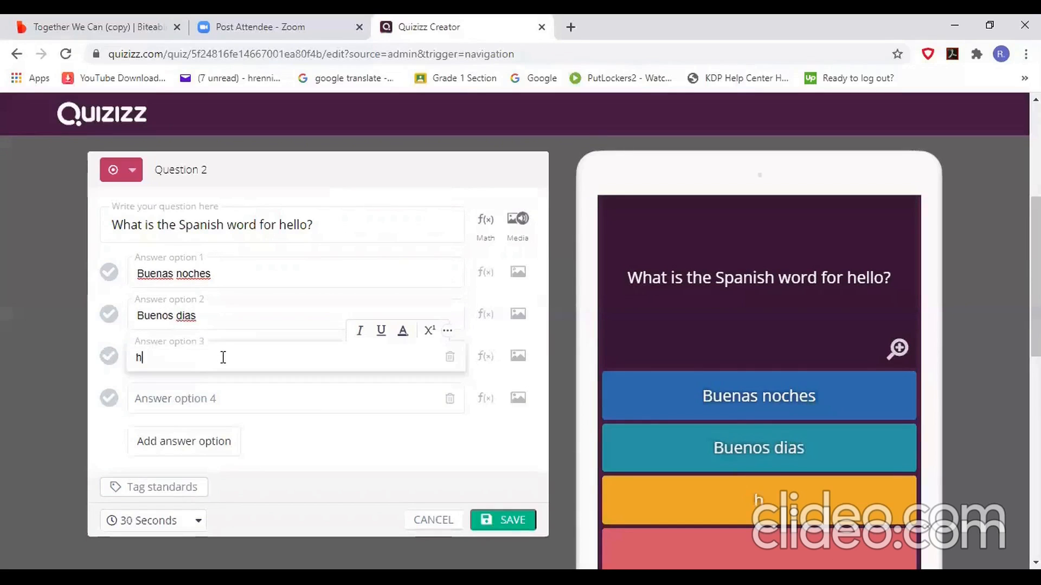
type("ola")
left_click(328, 225)
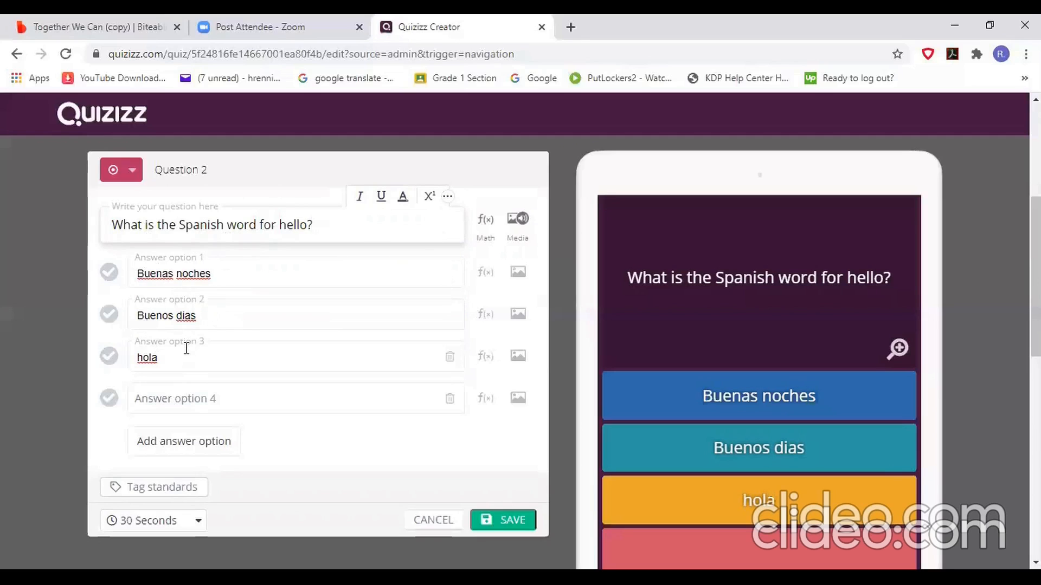
left_click(110, 358)
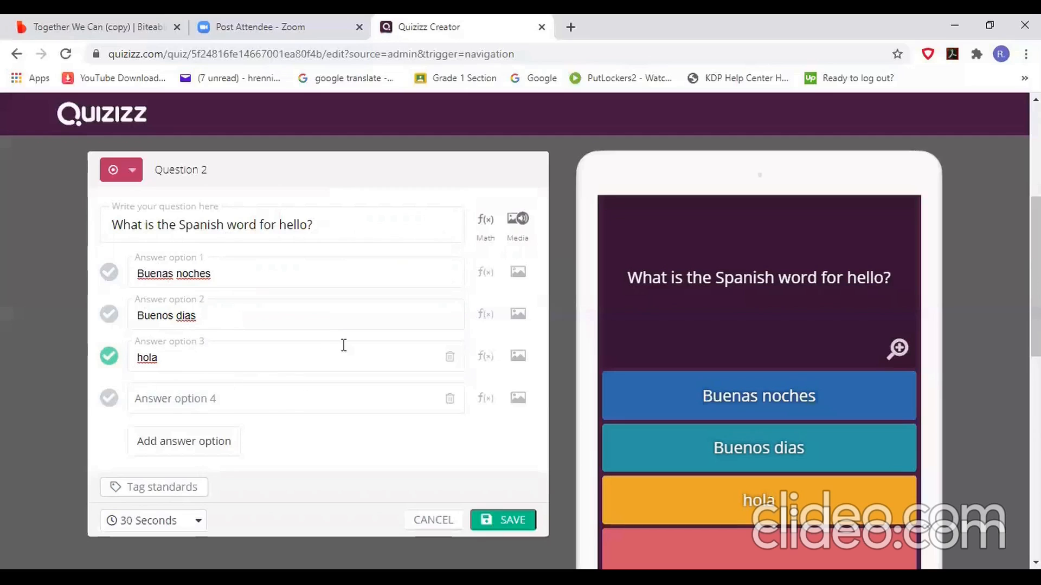
left_click(511, 522)
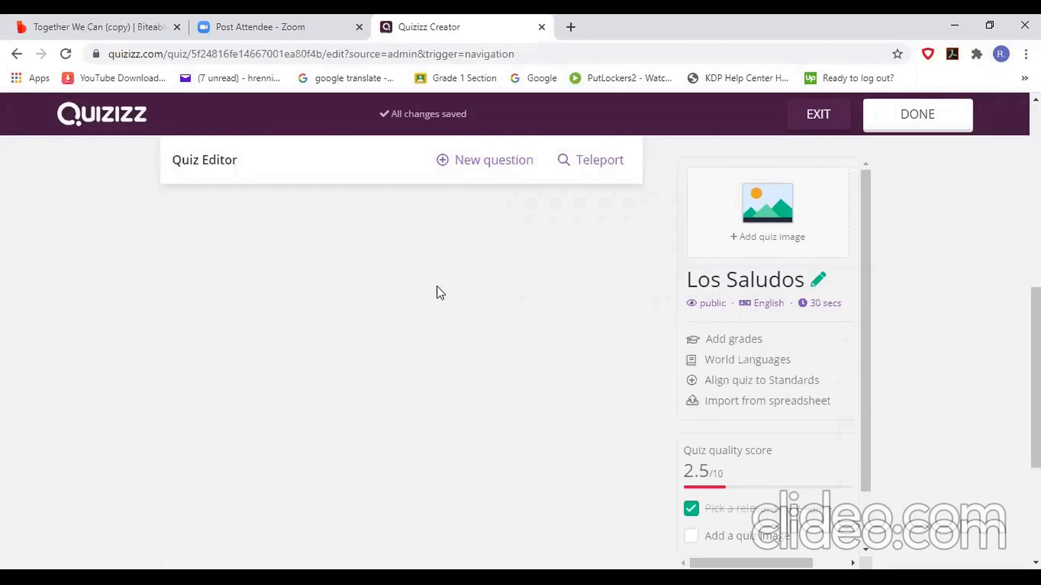
Scroll up the Los Saludos quiz to review Question 1 and the saved hello question
scroll(433, 308, "up", 6)
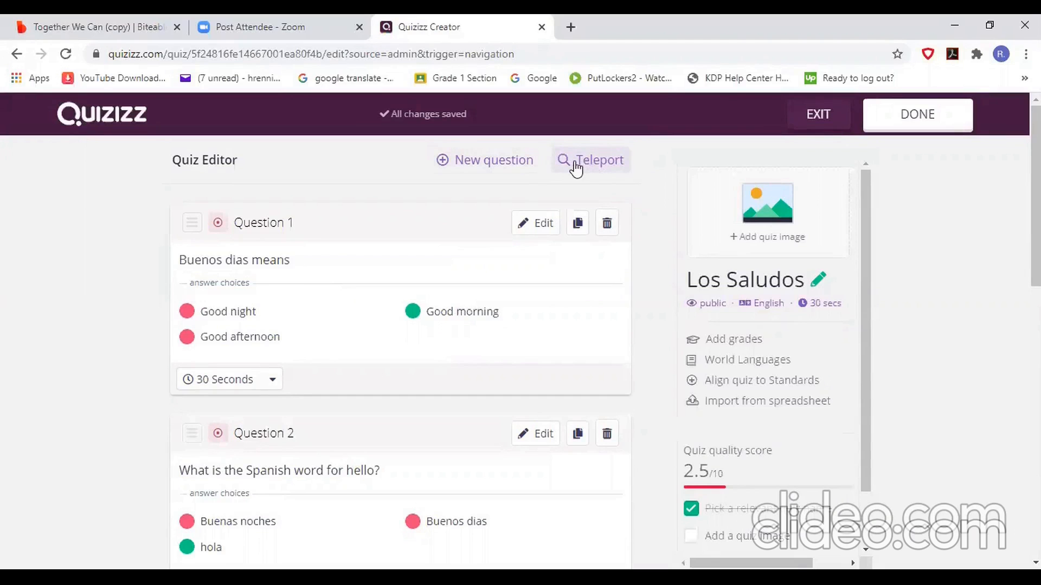
Use Teleport to search public quizzes for 'Los Saludos' and view the results
left_click(598, 162)
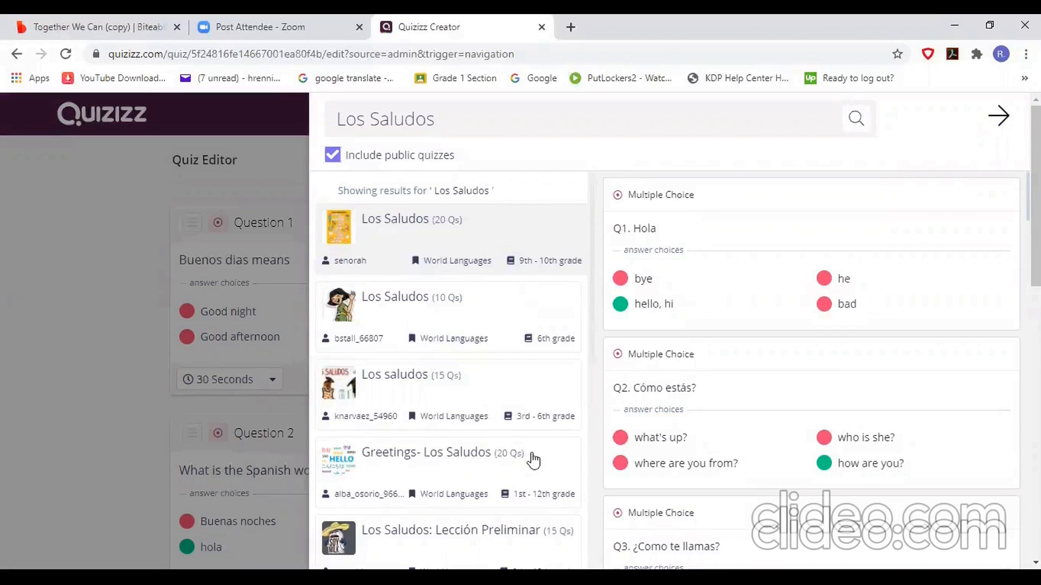
scroll(483, 365, "down", 3)
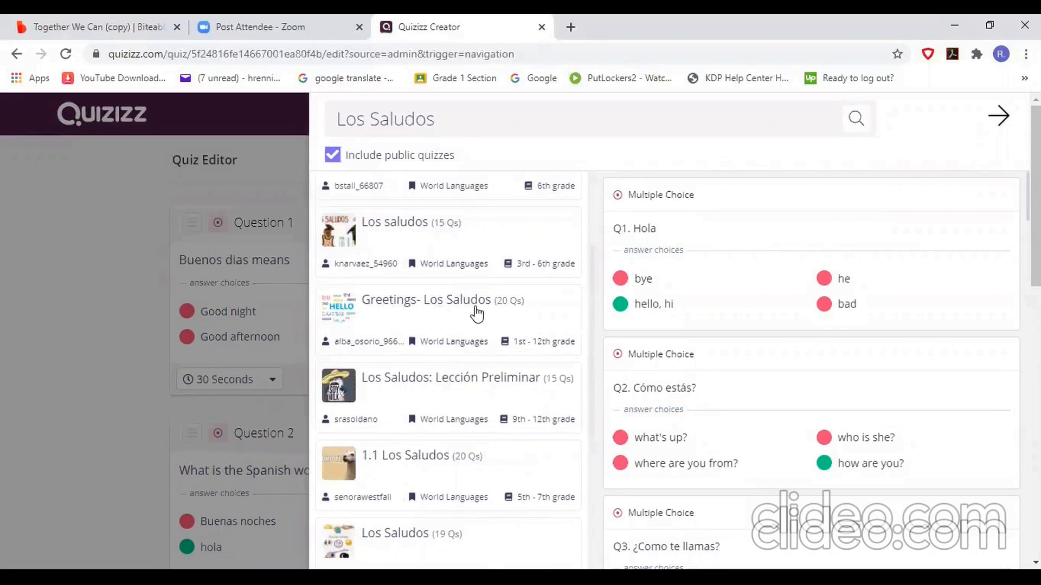
scroll(478, 312, "up", 3)
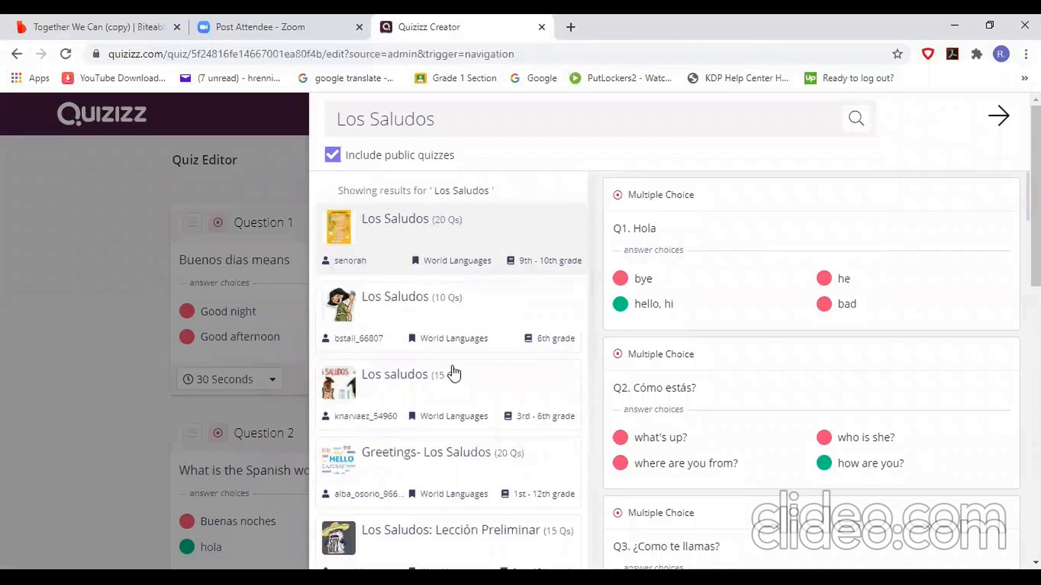
scroll(455, 368, "down", 3)
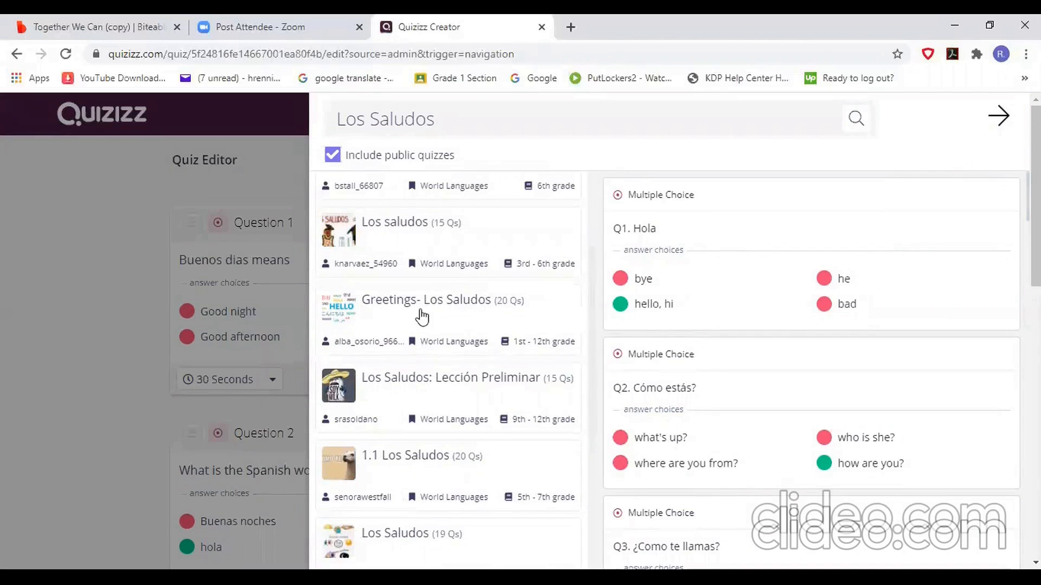
mouse_move(672, 248)
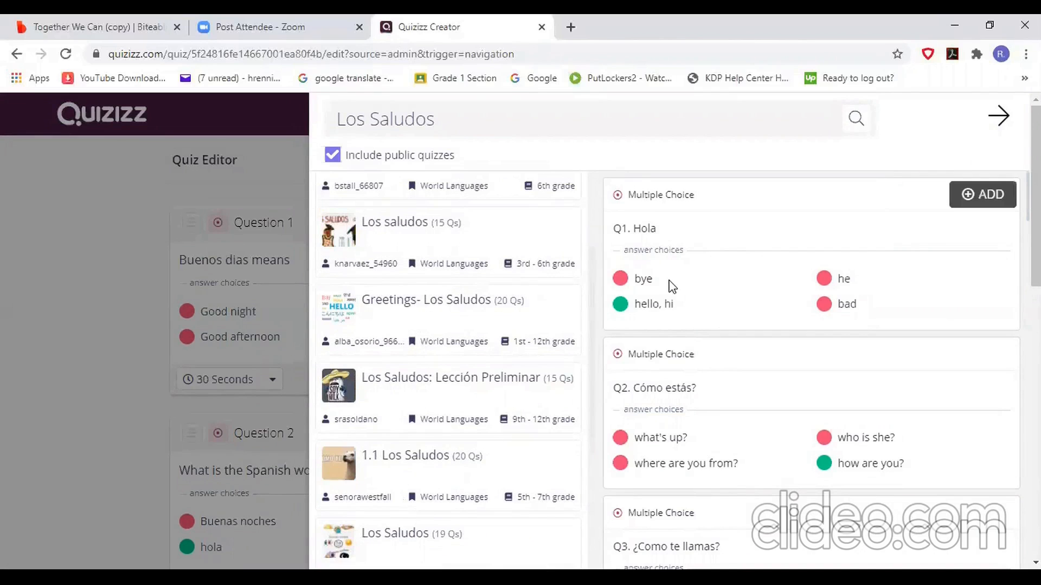
scroll(485, 314, "up", 3)
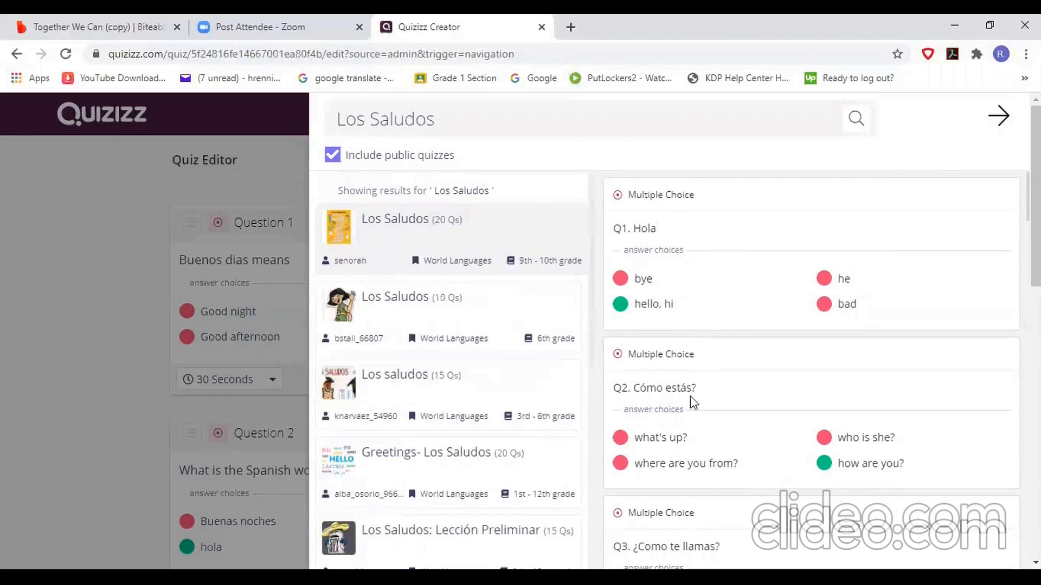
scroll(759, 450, "down", 6)
Browse the multiple-choice question previews of the 20-question Los Saludos quiz
scroll(788, 463, "down", 15)
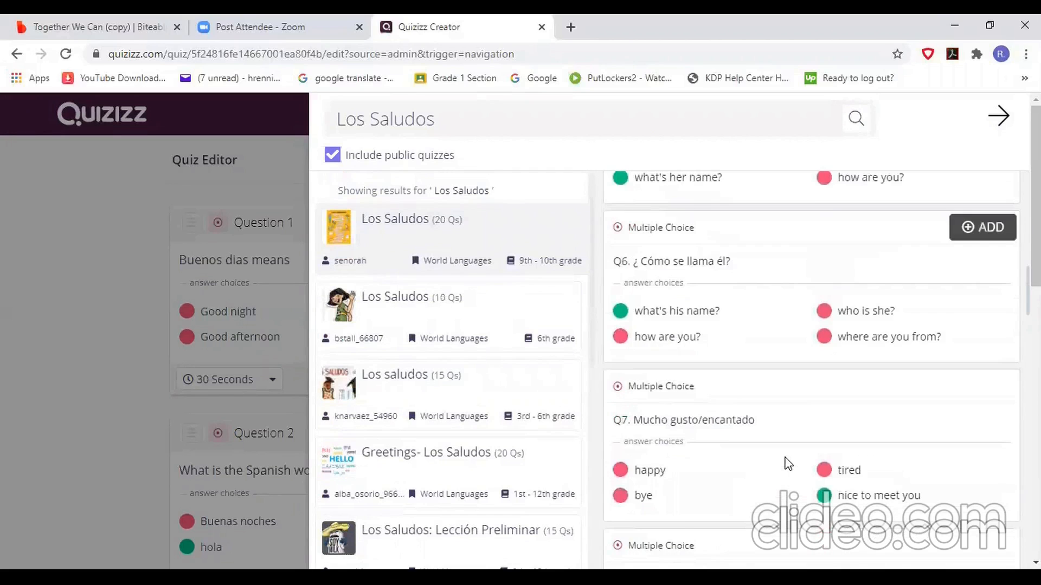
scroll(788, 463, "down", 6)
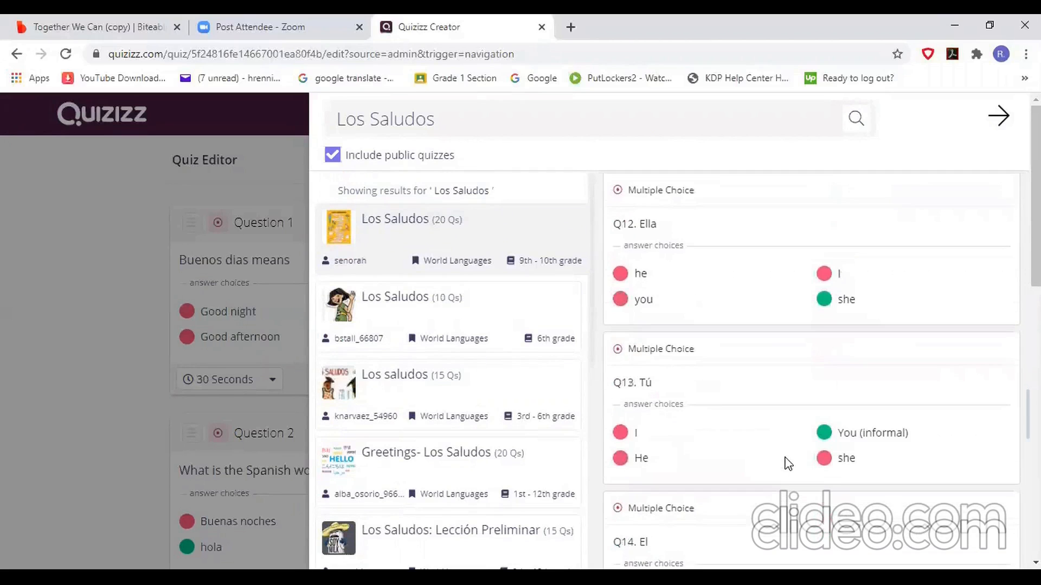
scroll(788, 463, "down", 2)
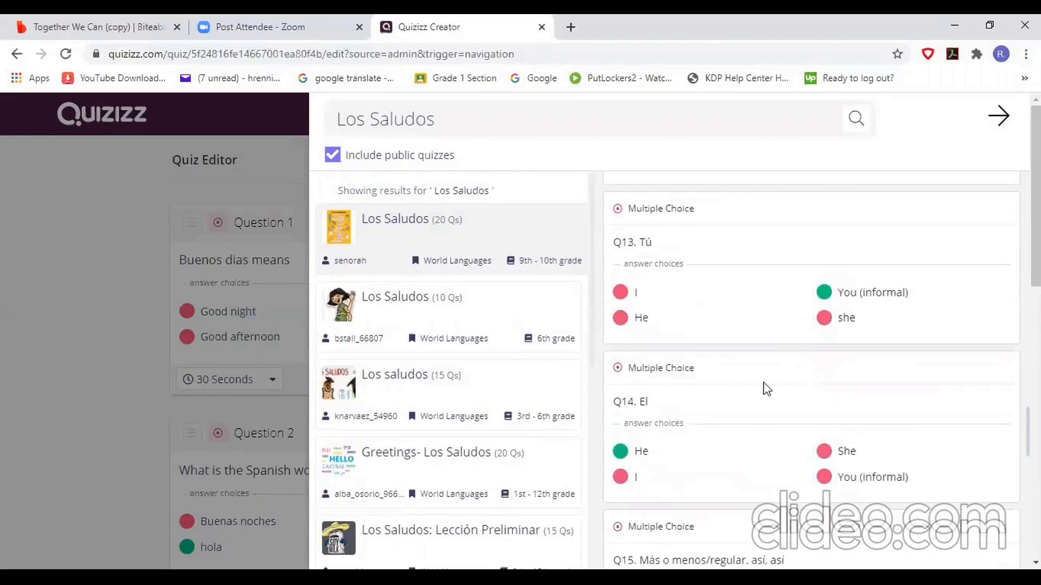
scroll(764, 388, "down", 8)
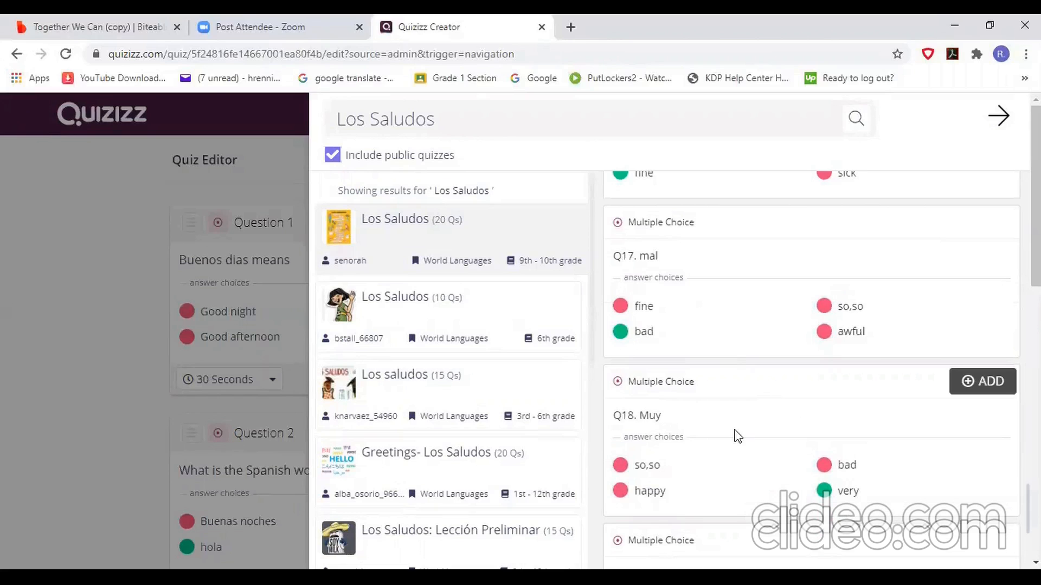
scroll(735, 442, "up", 4)
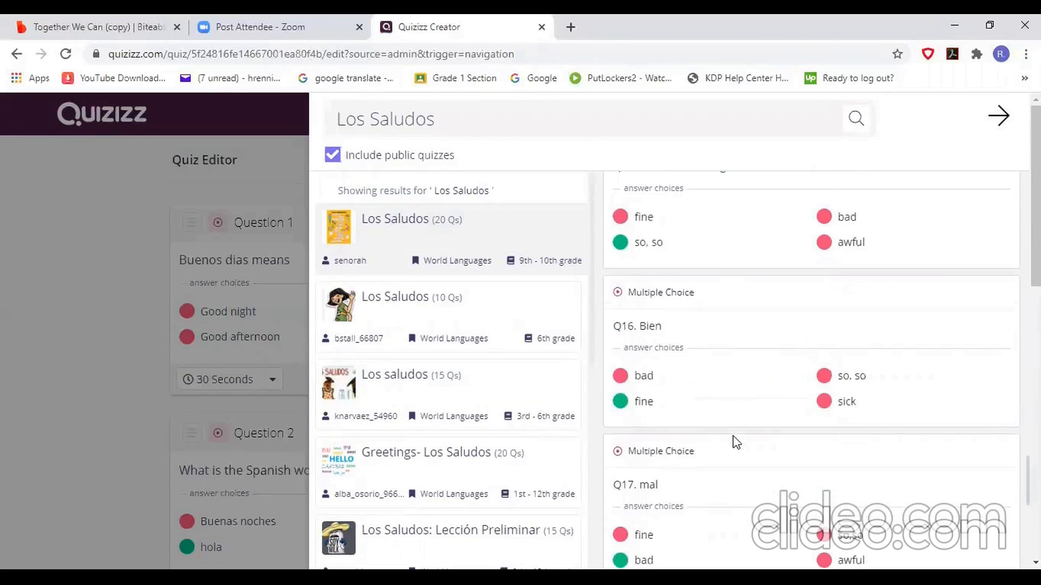
scroll(735, 441, "up", 8)
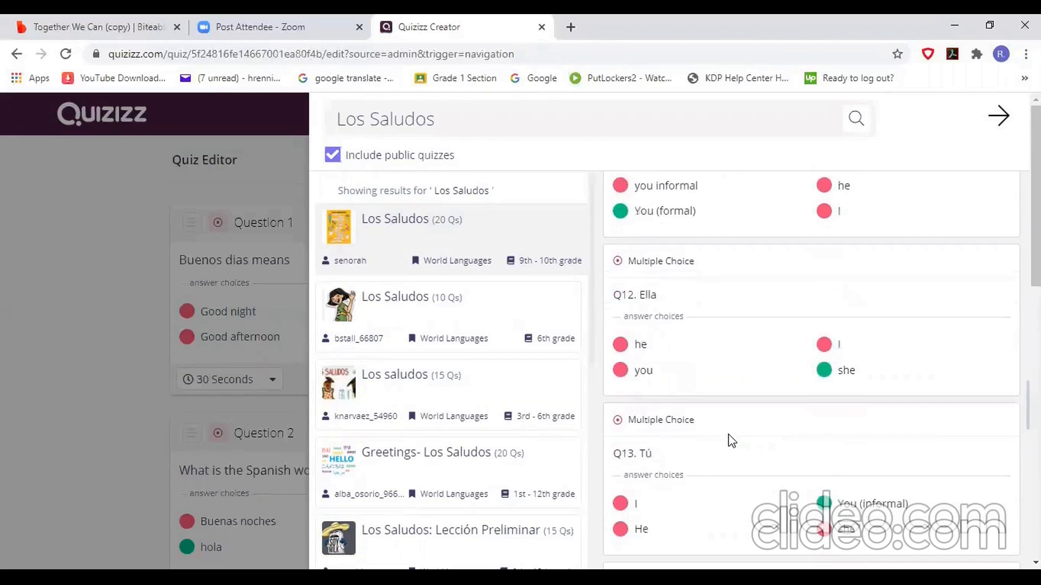
scroll(727, 396, "up", 4)
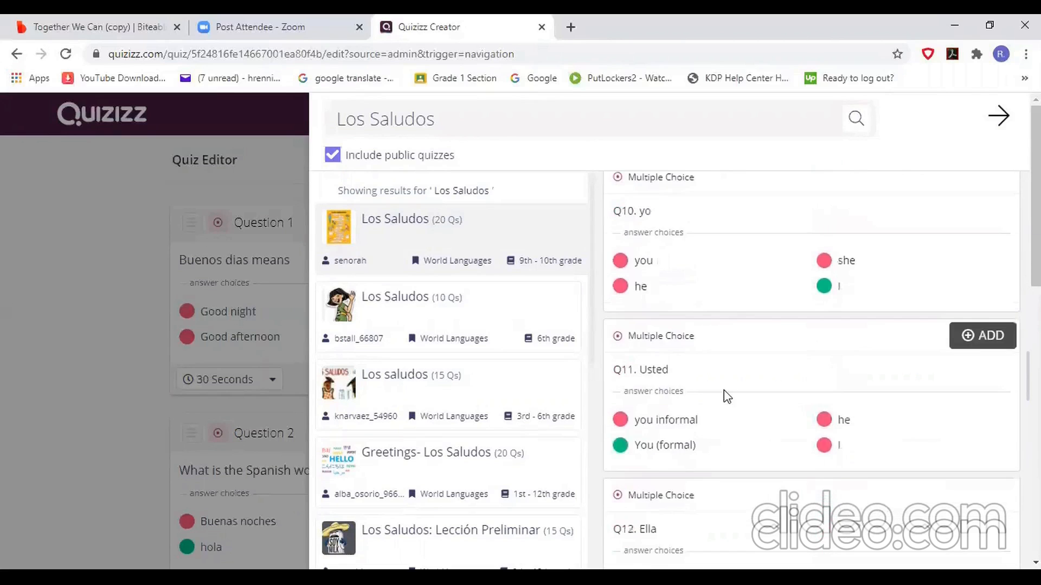
scroll(727, 396, "up", 1)
scroll(723, 396, "up", 8)
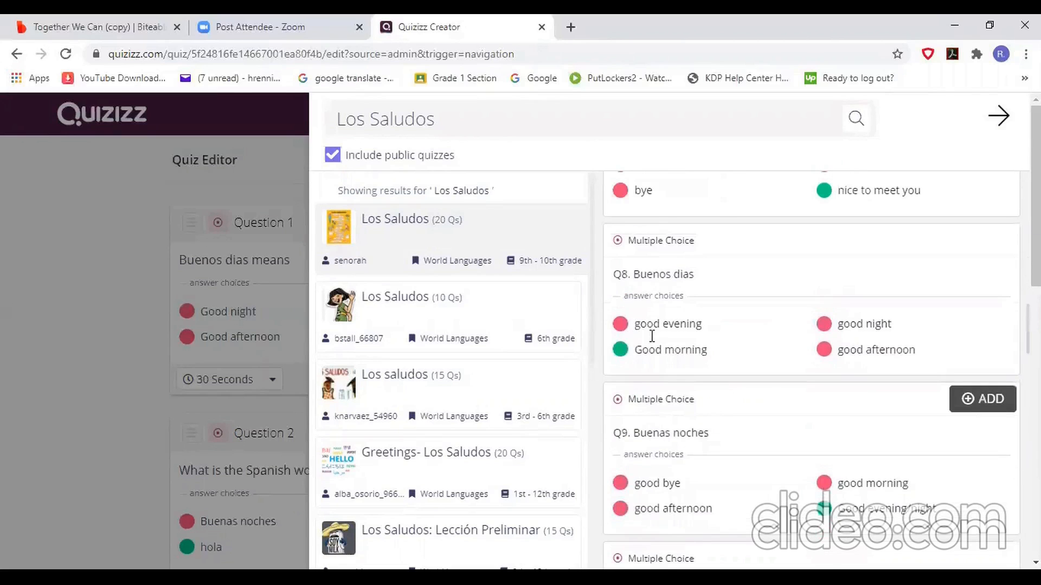
scroll(721, 391, "up", 10)
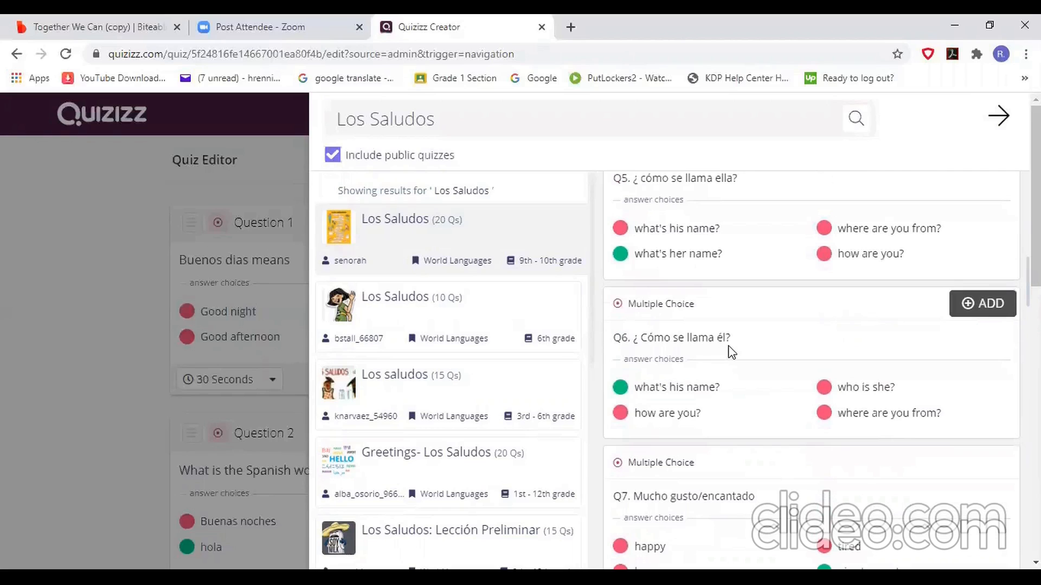
Add '¿Cómo se llama él?' to Los Saludos as Question 3 and close the search
left_click(986, 309)
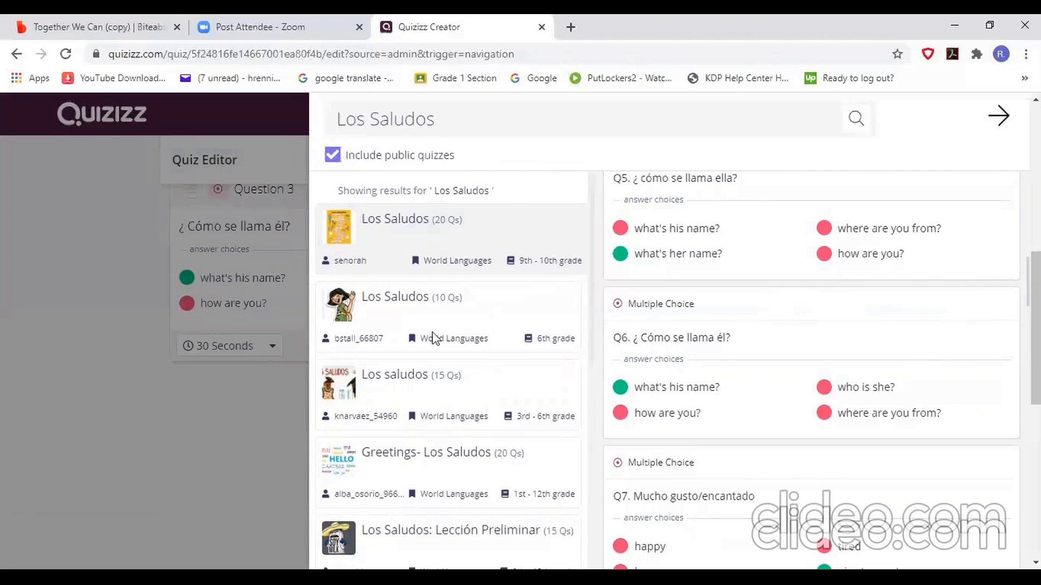
left_click(998, 117)
Review the three quiz questions, then bring up the five question types for a new question
scroll(318, 346, "up", 3)
scroll(318, 349, "up", 5)
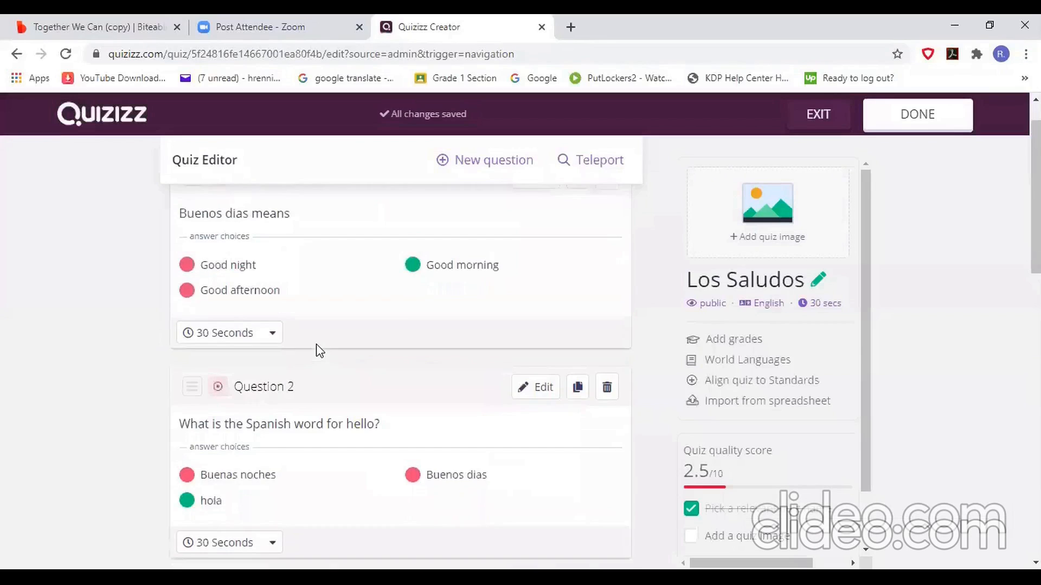
scroll(320, 353, "down", 10)
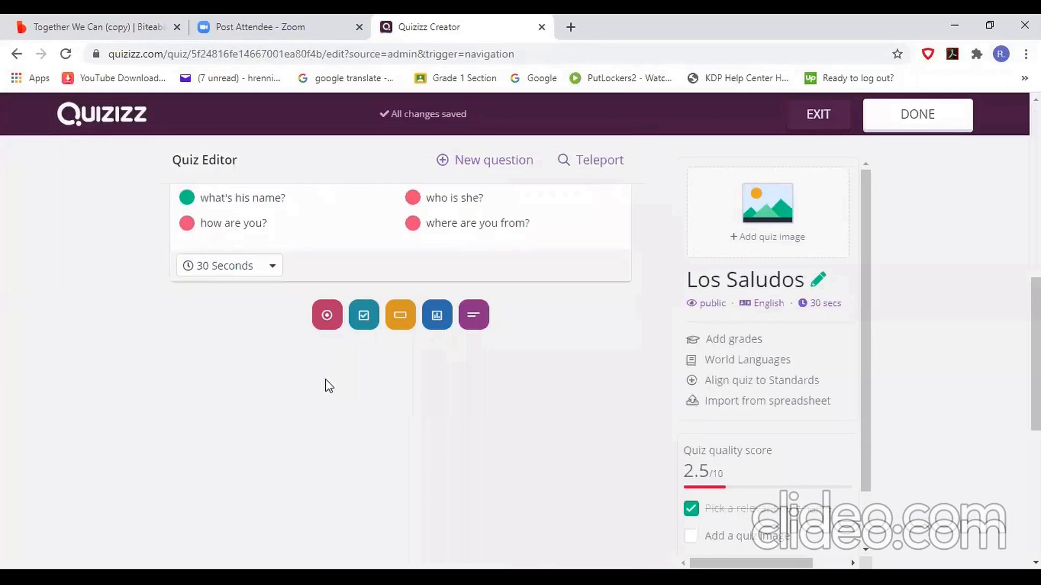
scroll(326, 379, "up", 3)
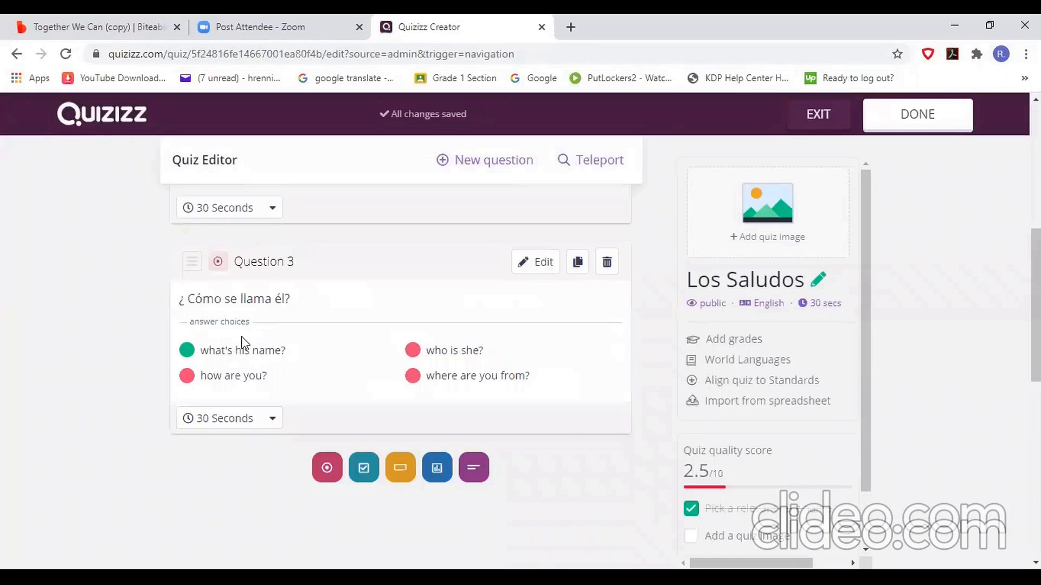
scroll(282, 341, "up", 7)
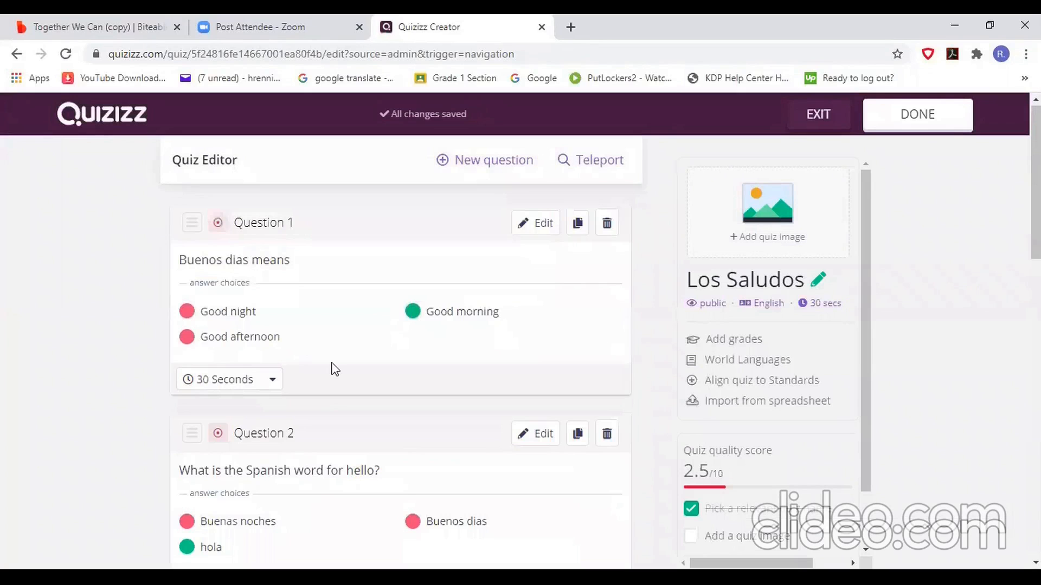
scroll(327, 405, "down", 1)
scroll(338, 414, "down", 3)
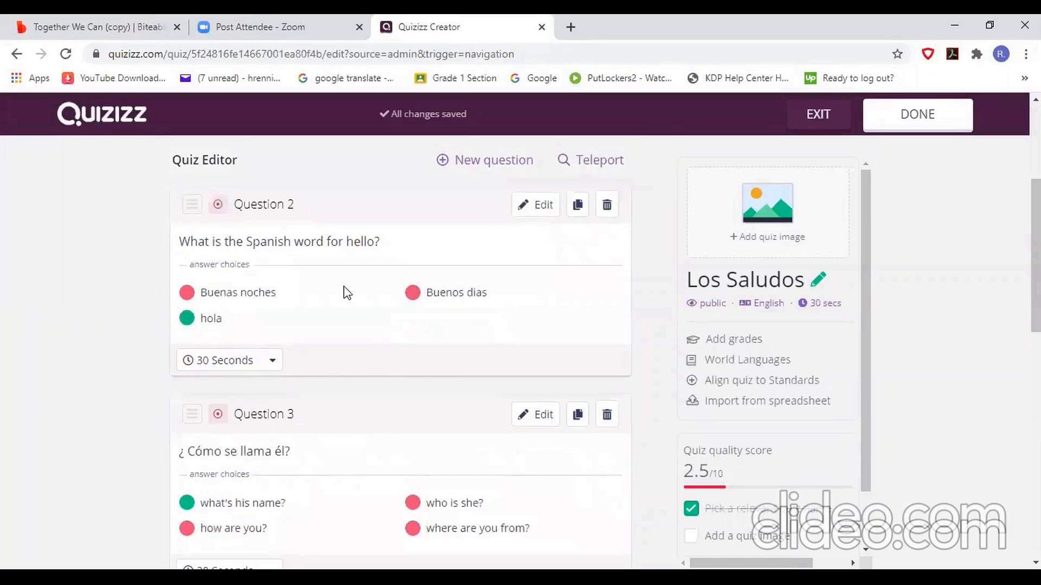
scroll(344, 288, "down", 3)
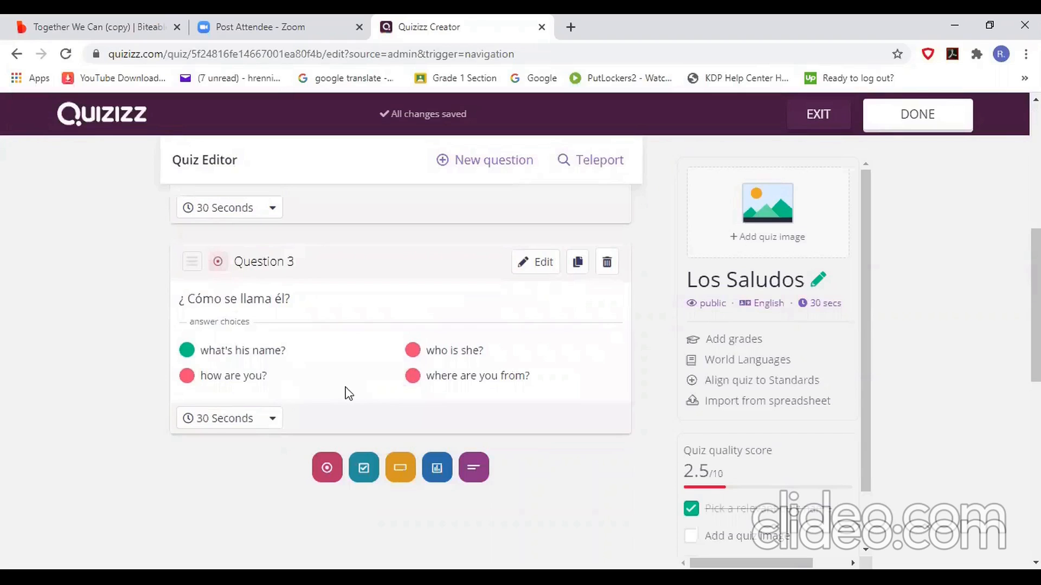
scroll(349, 393, "up", 7)
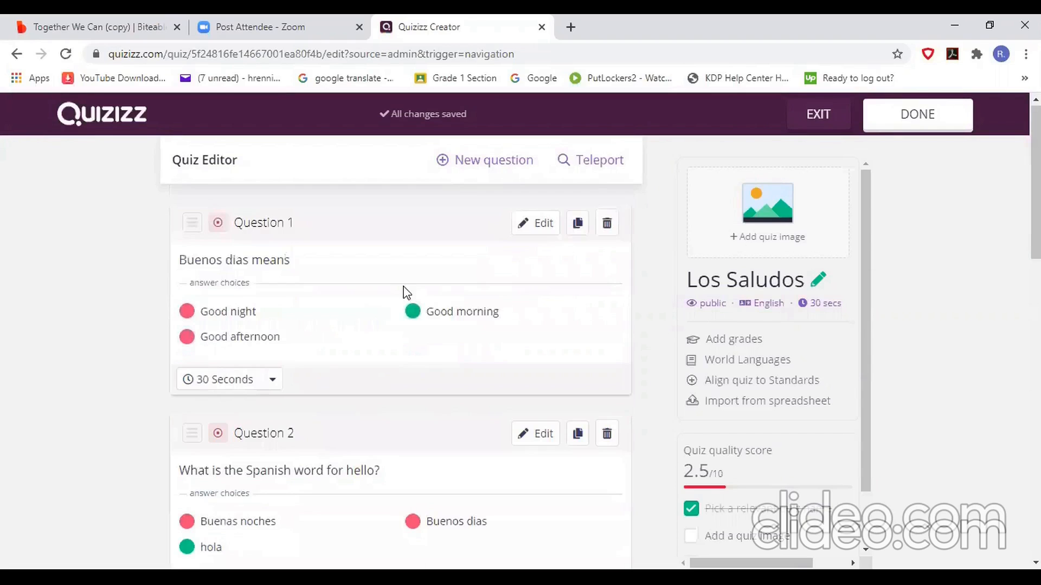
left_click(473, 170)
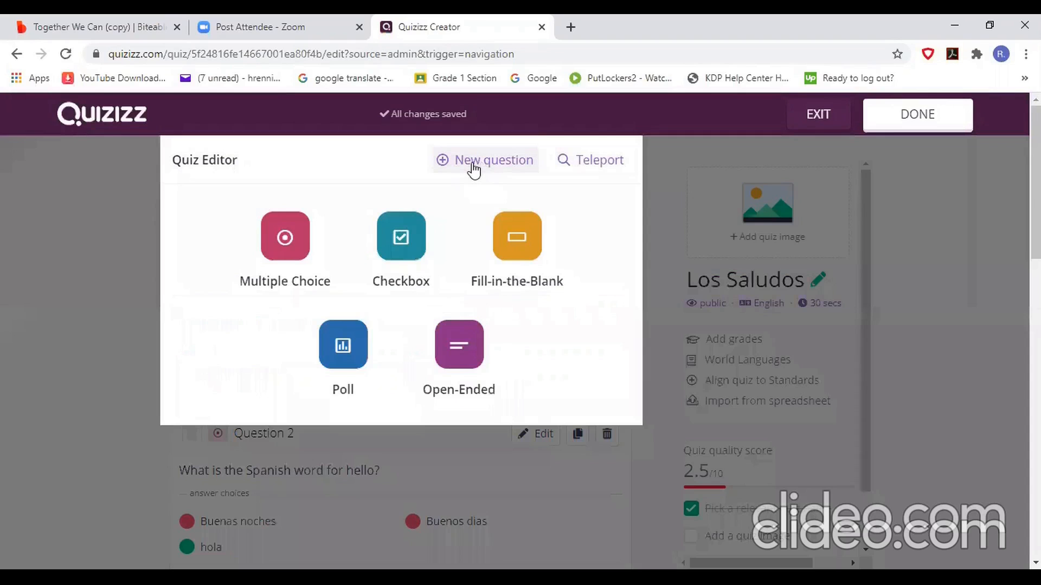
Make Question 4 multiple choice with the prompt 'The Spanish word for book is'
left_click(273, 247)
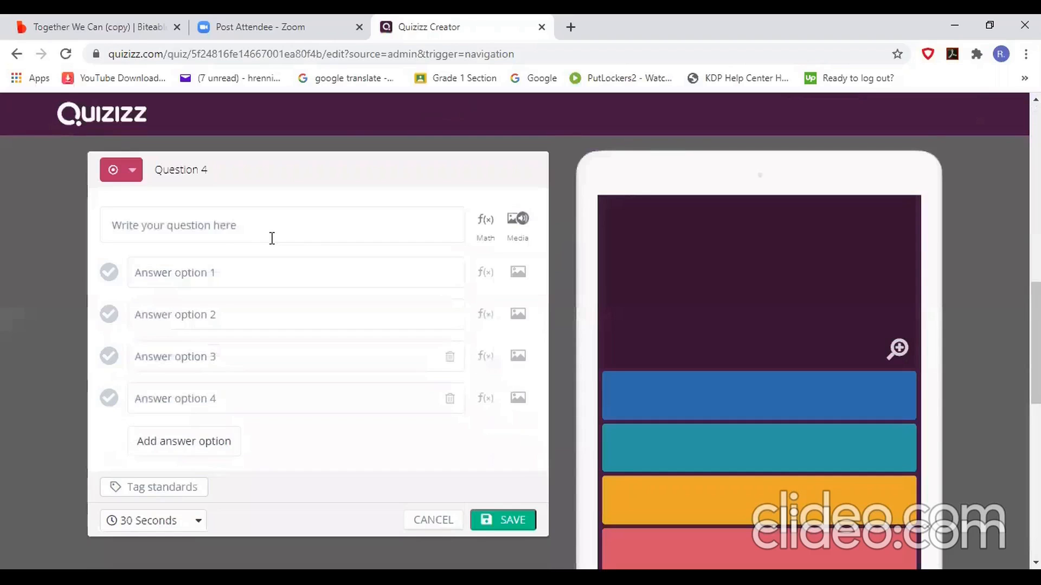
left_click(209, 231)
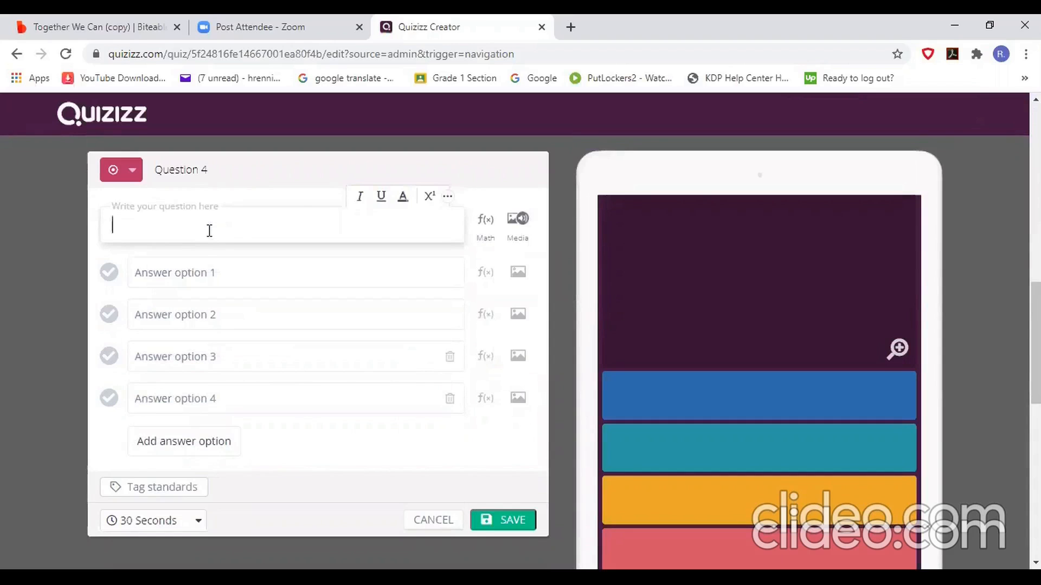
type("The ")
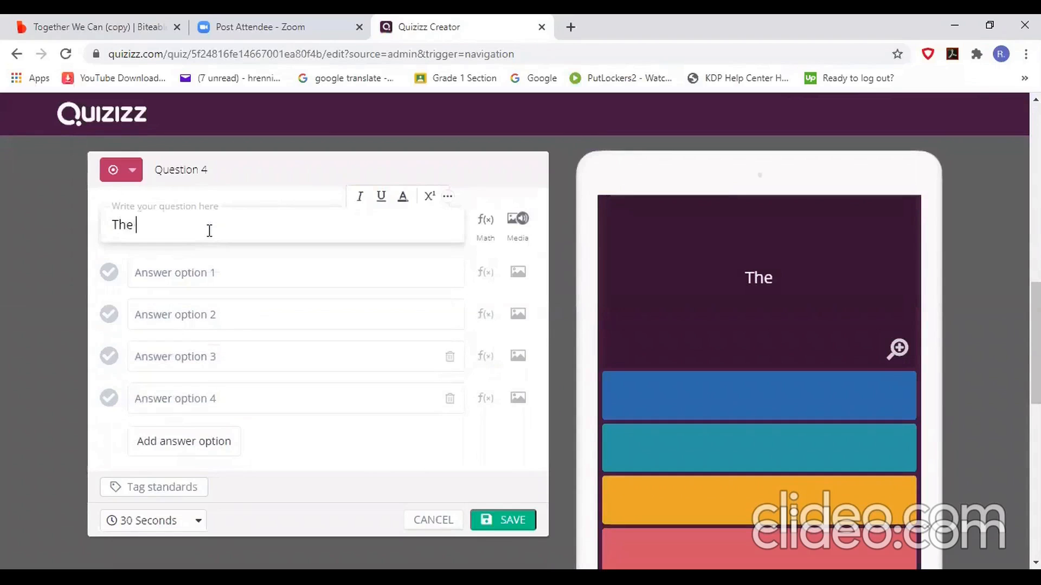
type("Spanish word for")
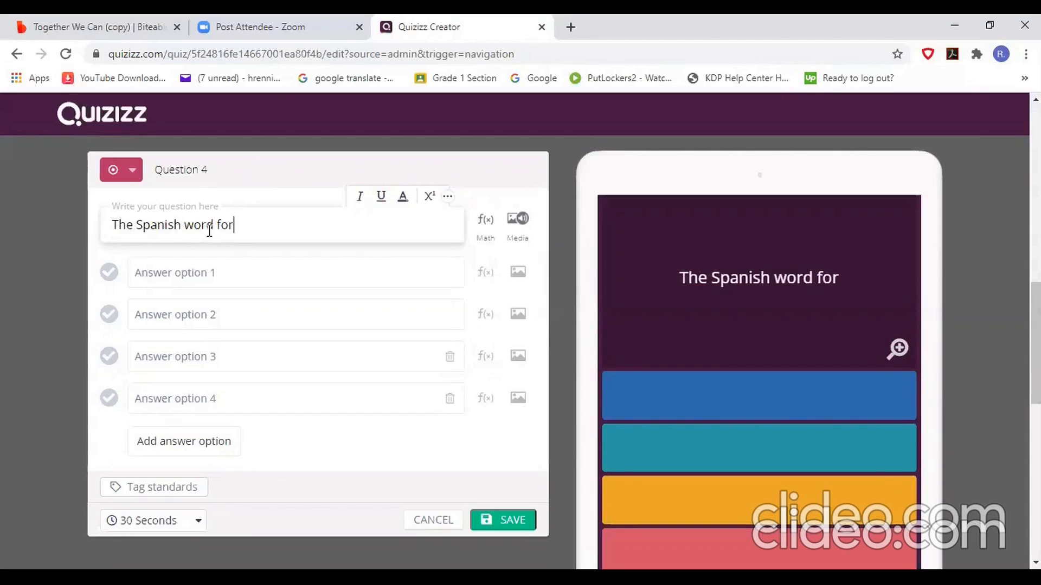
type(" book i")
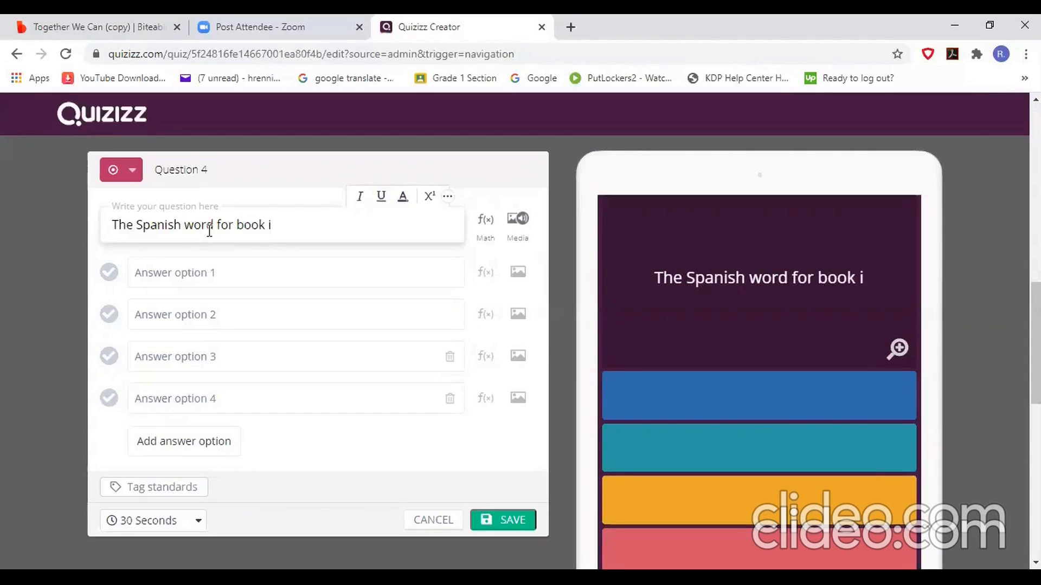
type("s")
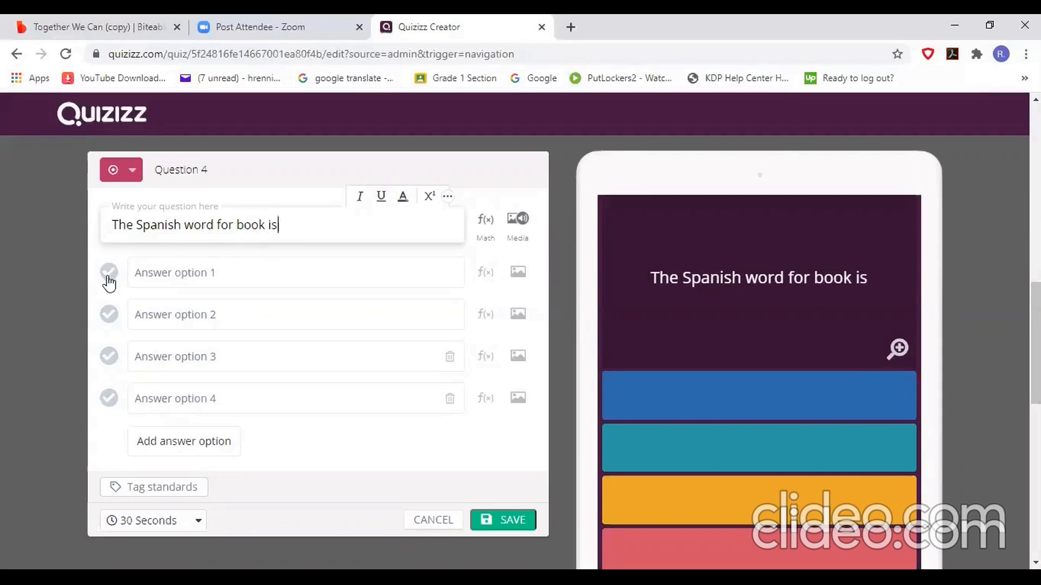
Enter the answer choices 'la silla', 'el libro' and 'la chica' for Question 4
left_click(191, 276)
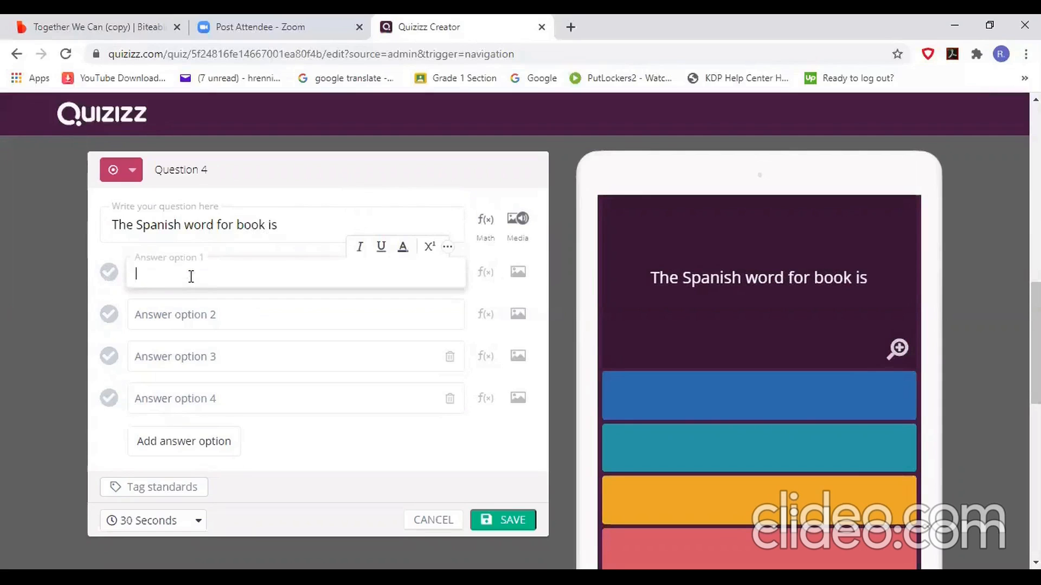
type("silla")
left_click(135, 275)
type("la")
left_click(177, 319)
type("el l")
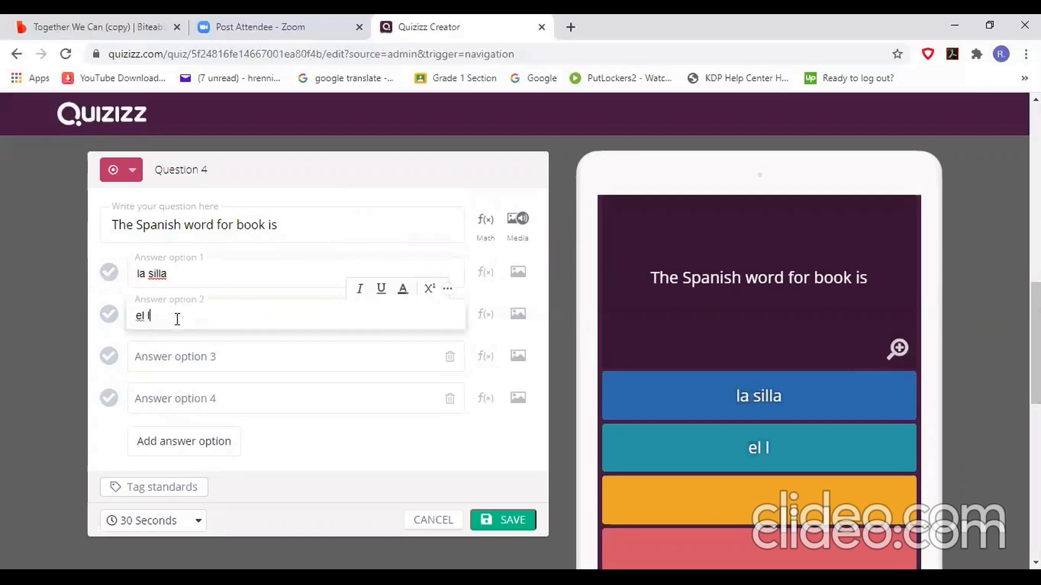
type("ibro")
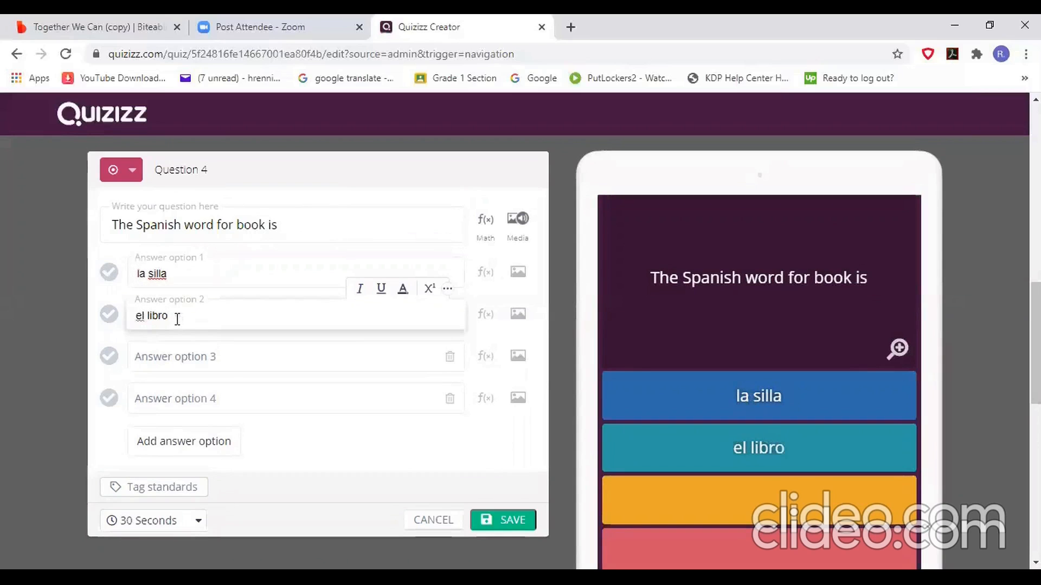
left_click(190, 357)
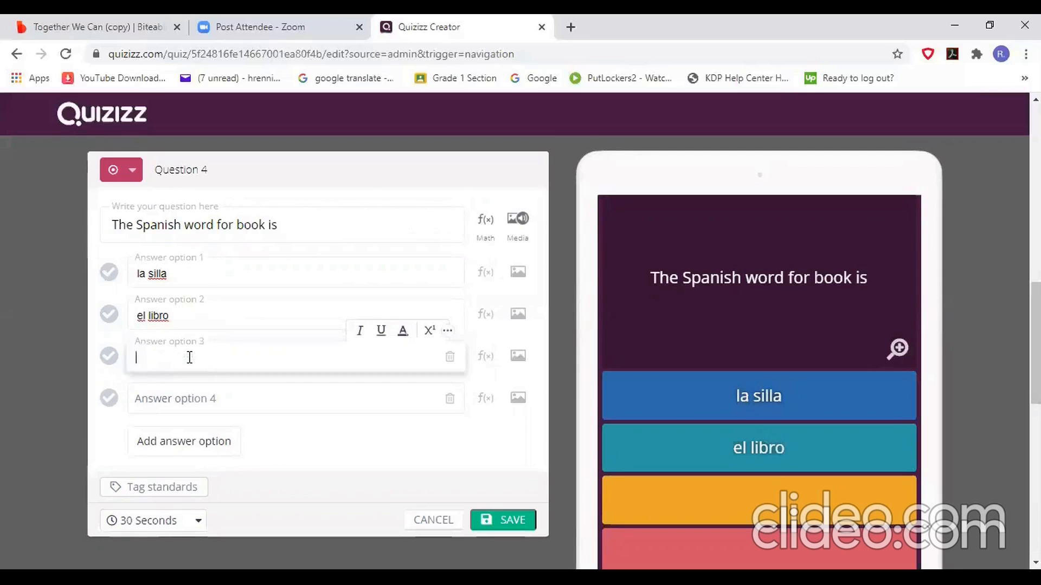
type("la chica")
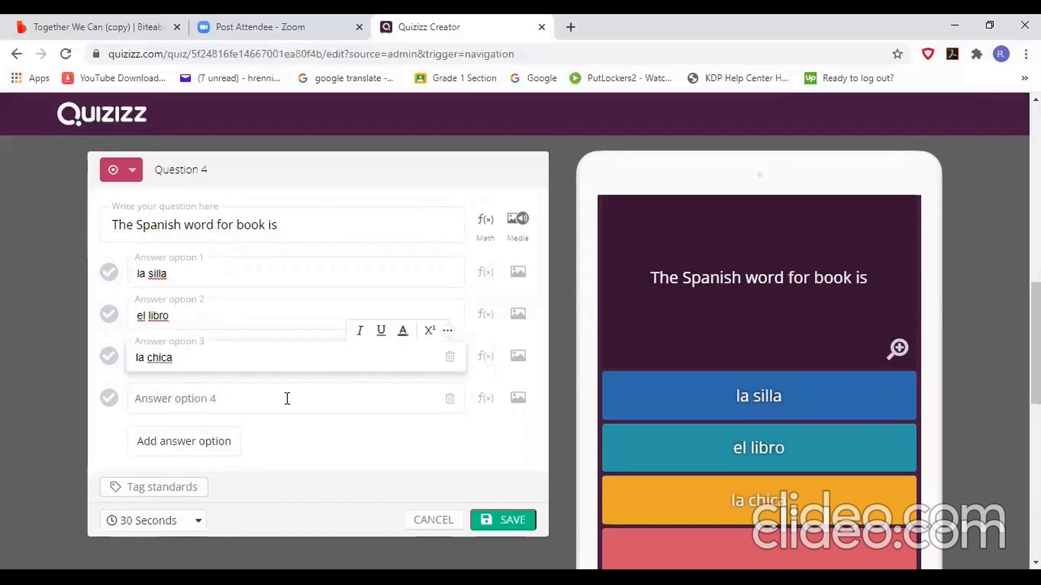
left_click(269, 401)
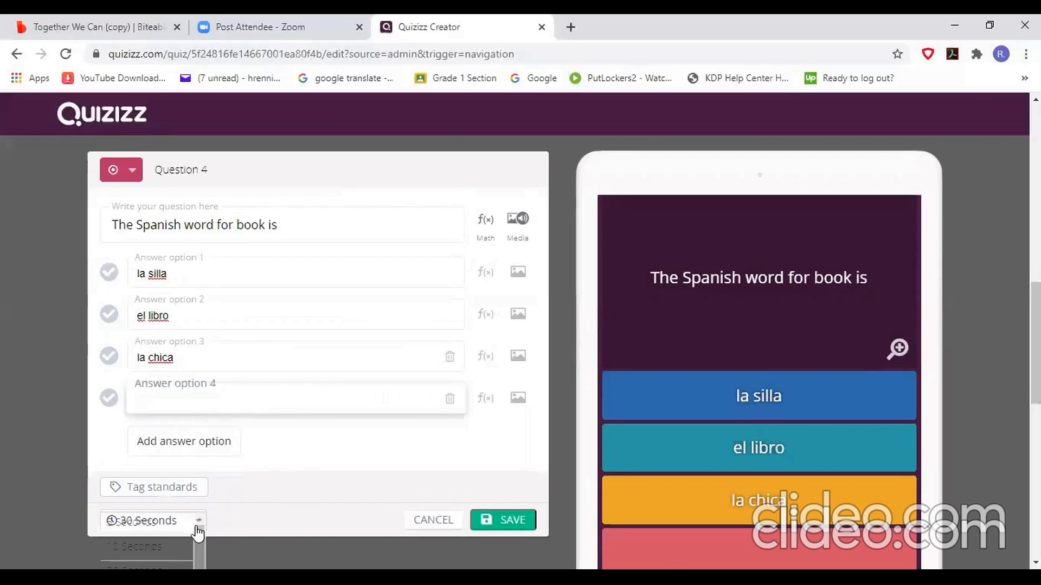
Change Question 4's time limit from 30 to 45 seconds
left_click(198, 526)
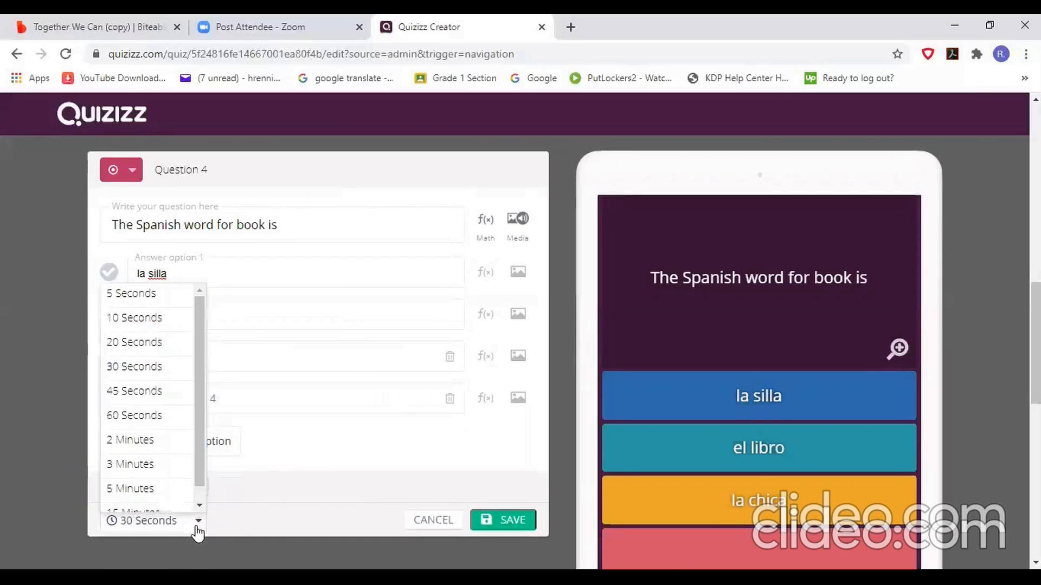
left_click(149, 394)
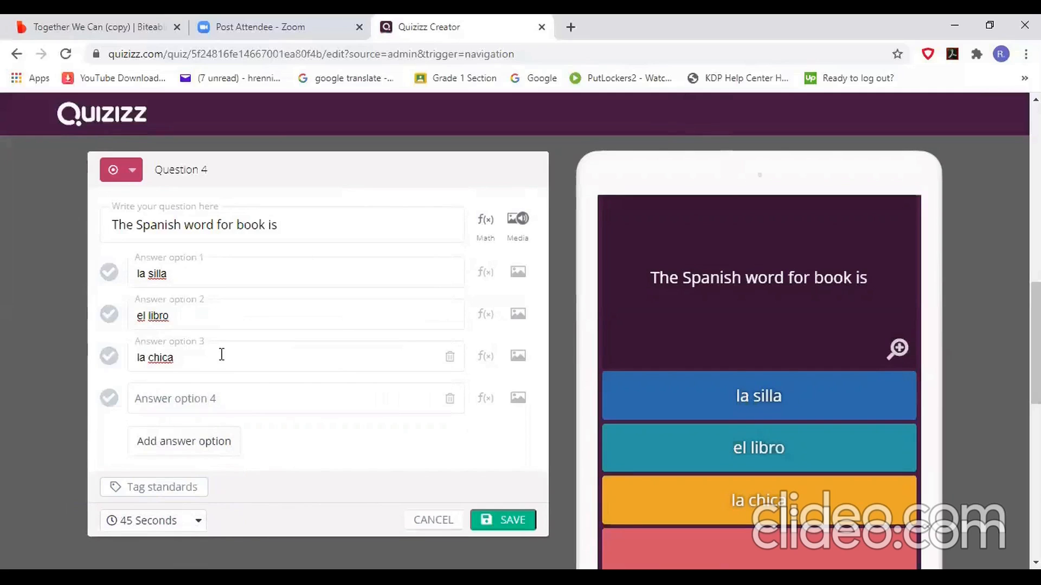
Mark 'el libro' as Question 4's correct answer and save the question
left_click(499, 524)
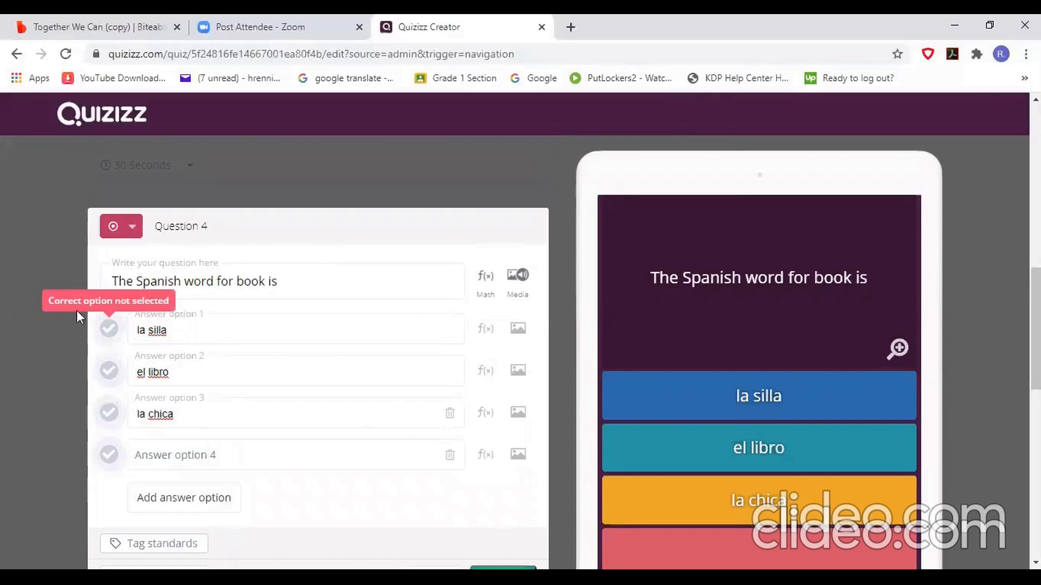
scroll(170, 307, "down", 3)
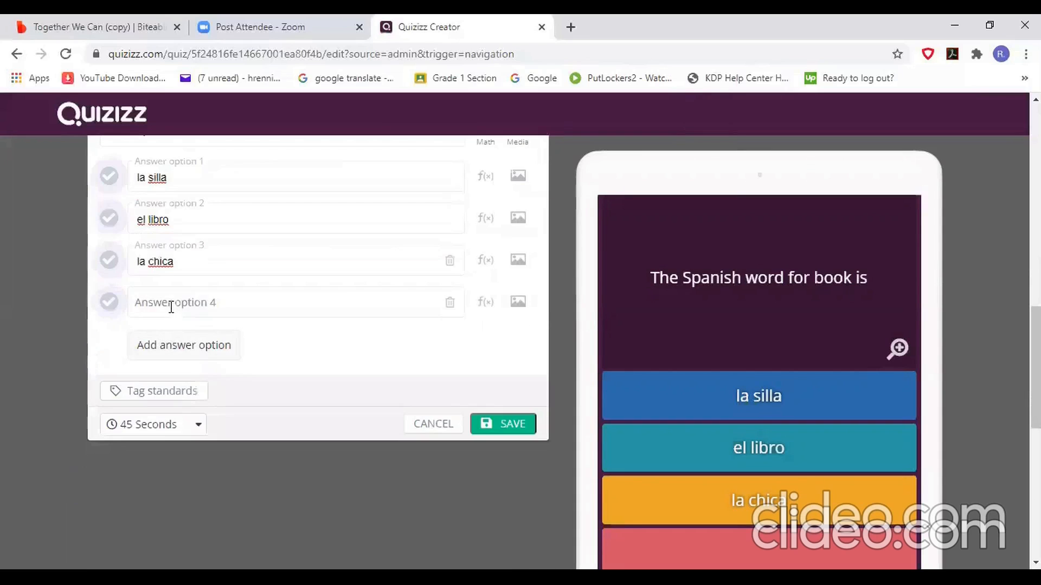
scroll(216, 325, "up", 1)
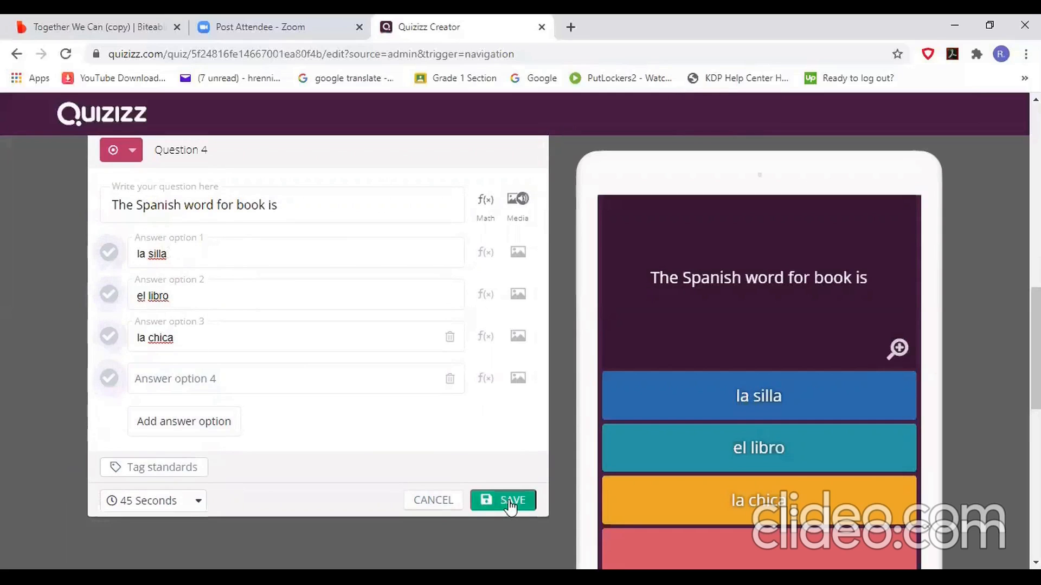
left_click(109, 295)
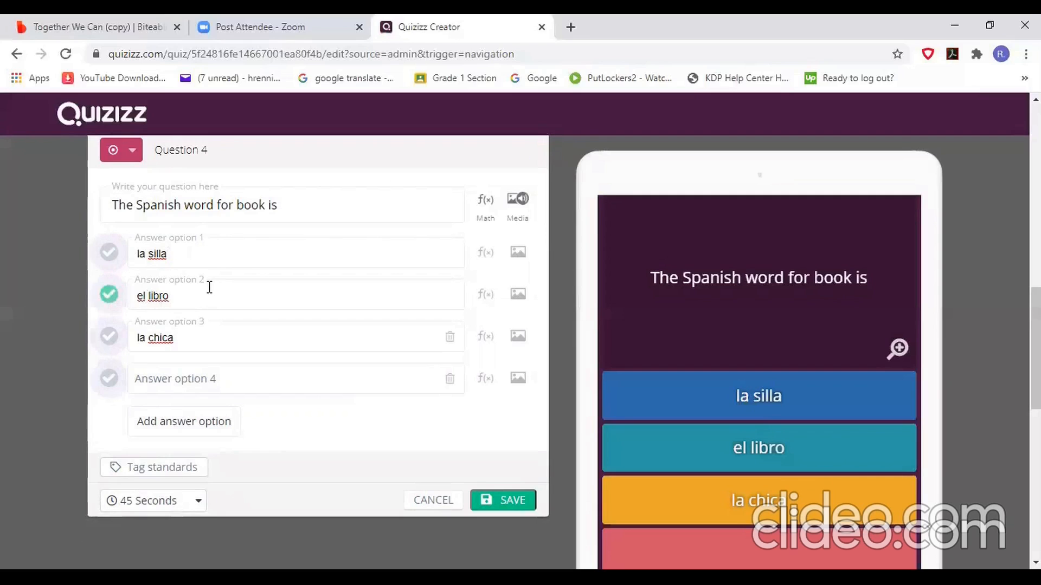
left_click(506, 500)
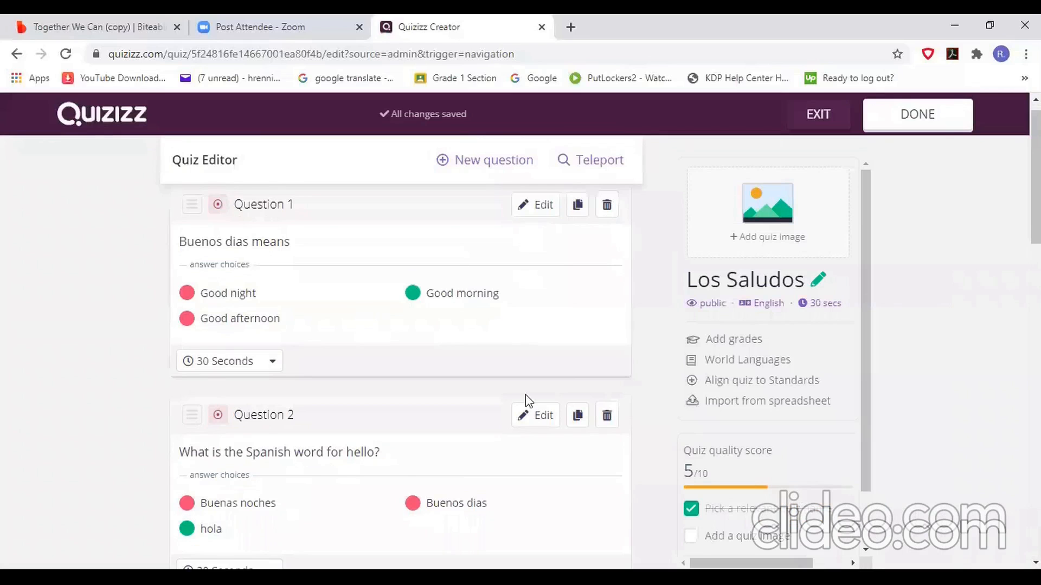
Scroll the quiz list to confirm Question 4 shows el libro correct and 45 seconds
scroll(520, 412, "down", 7)
scroll(558, 308, "down", 4)
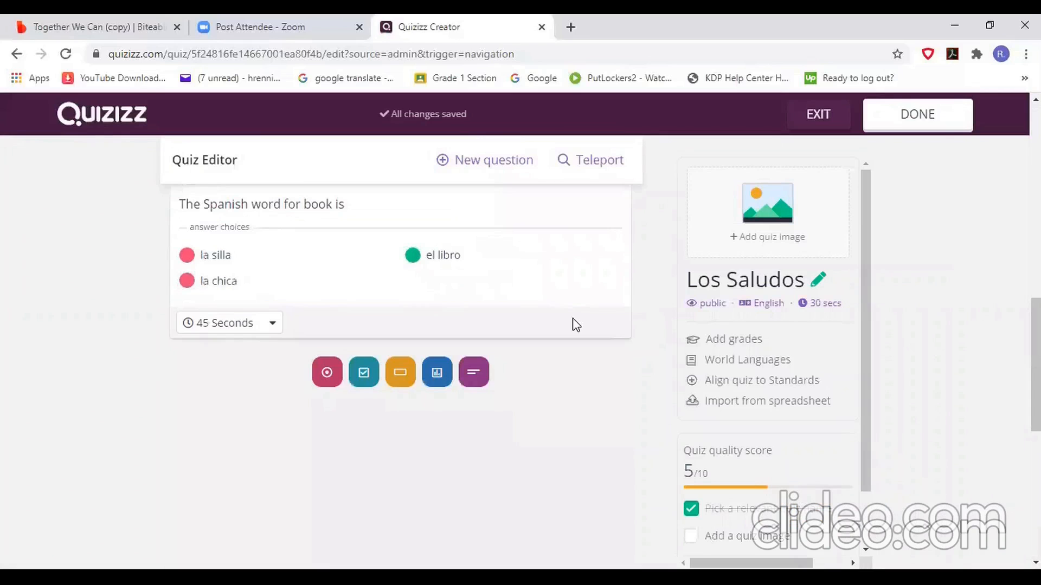
scroll(574, 322, "up", 10)
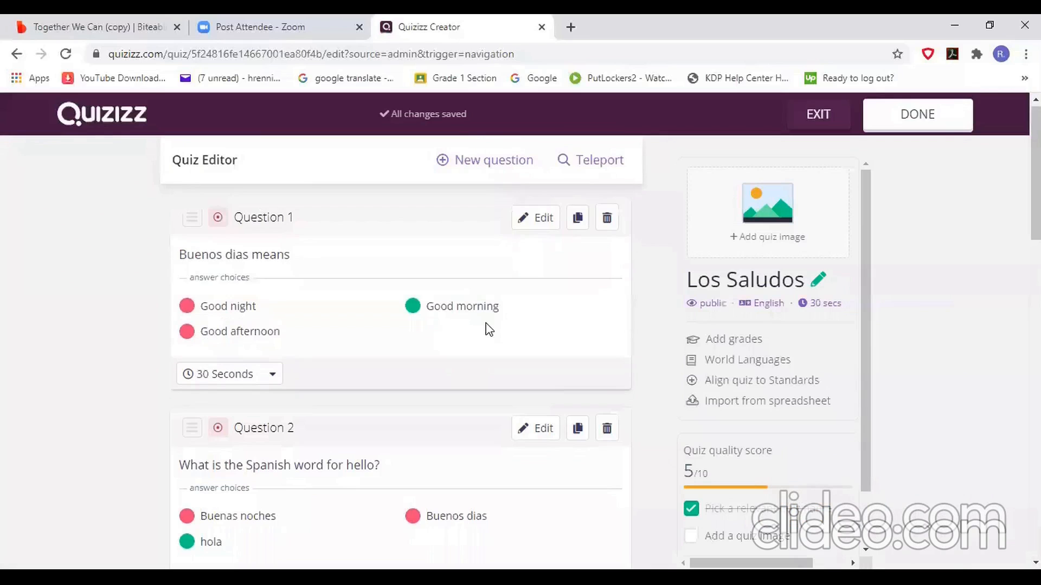
Add a multiple-choice Question 5 with its prompt starting 'El perro'
left_click(476, 175)
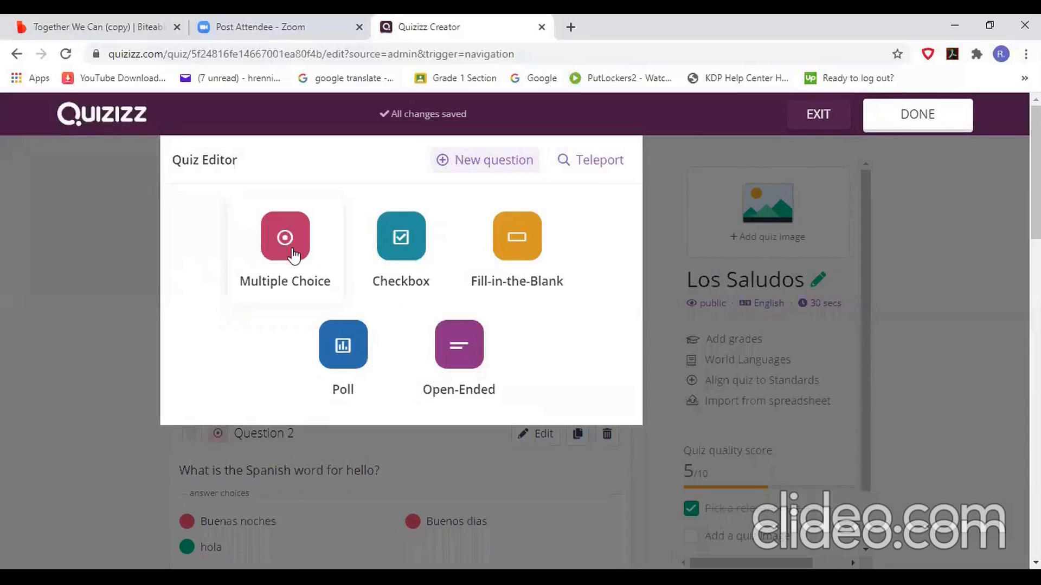
left_click(292, 251)
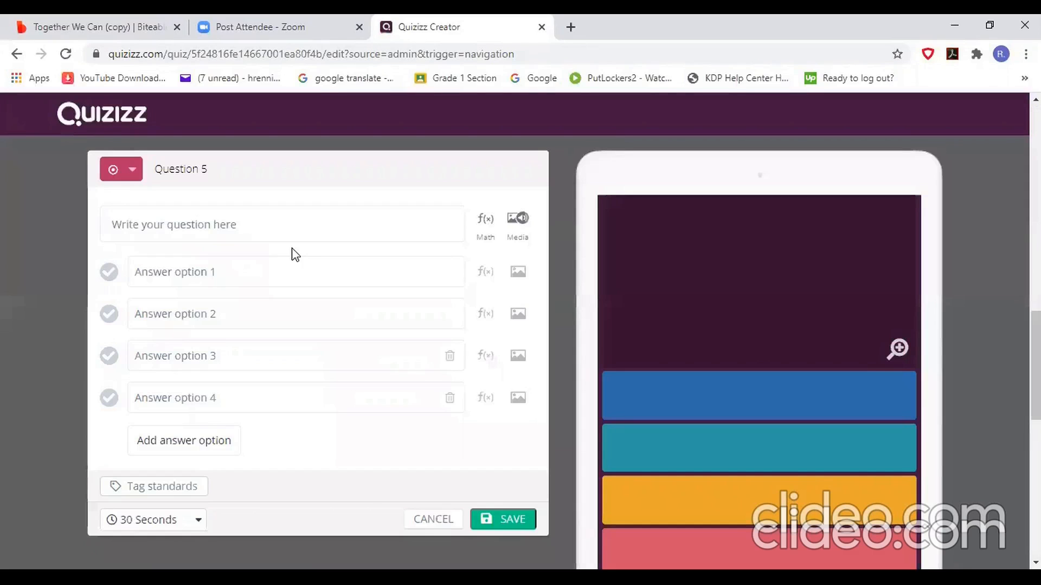
left_click(191, 217)
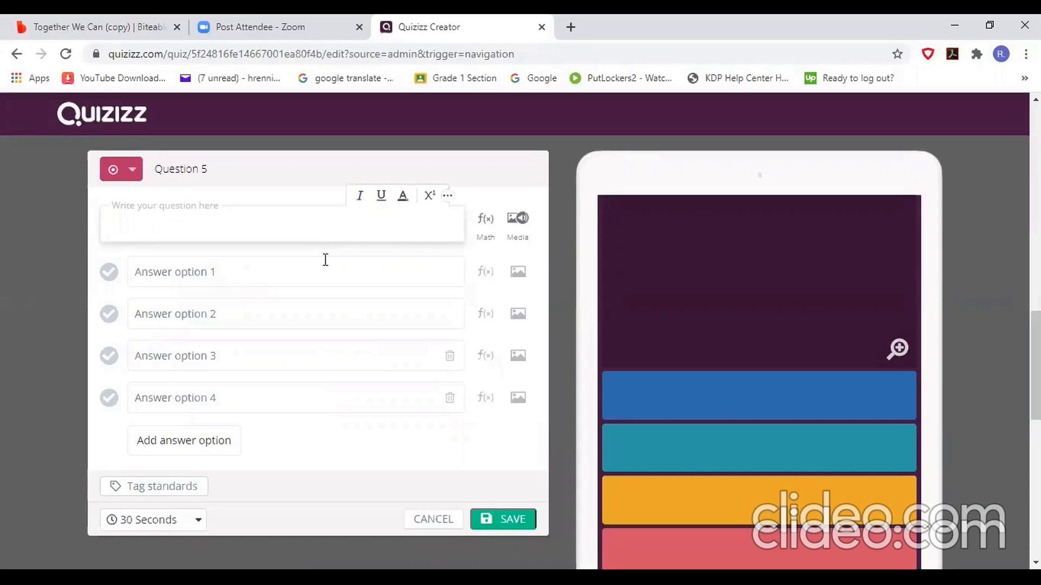
type("El perro")
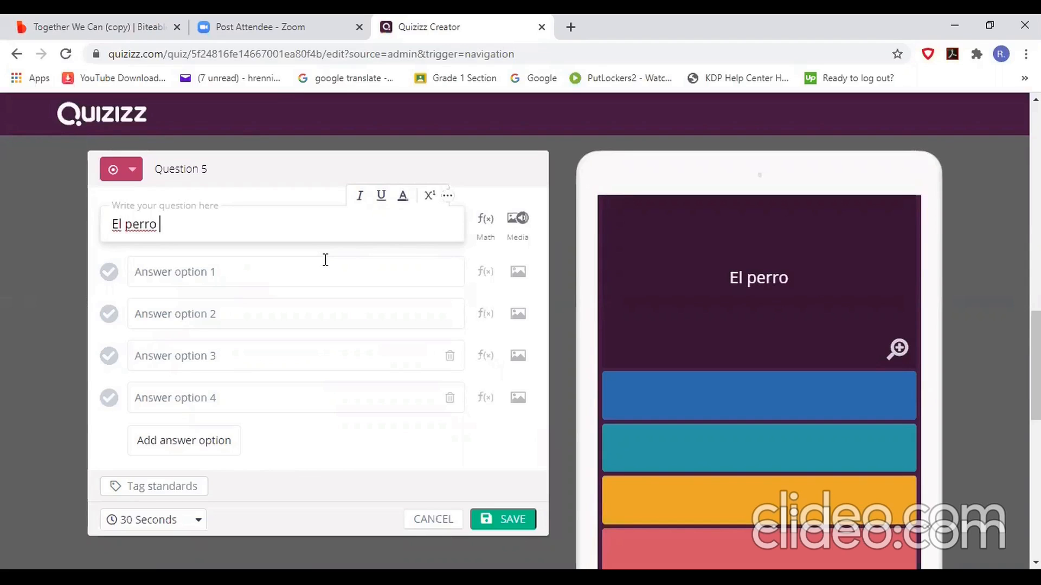
Complete the prompt 'El perro is' and enter the answer choices cat, dog and plane
type("is")
left_click(275, 269)
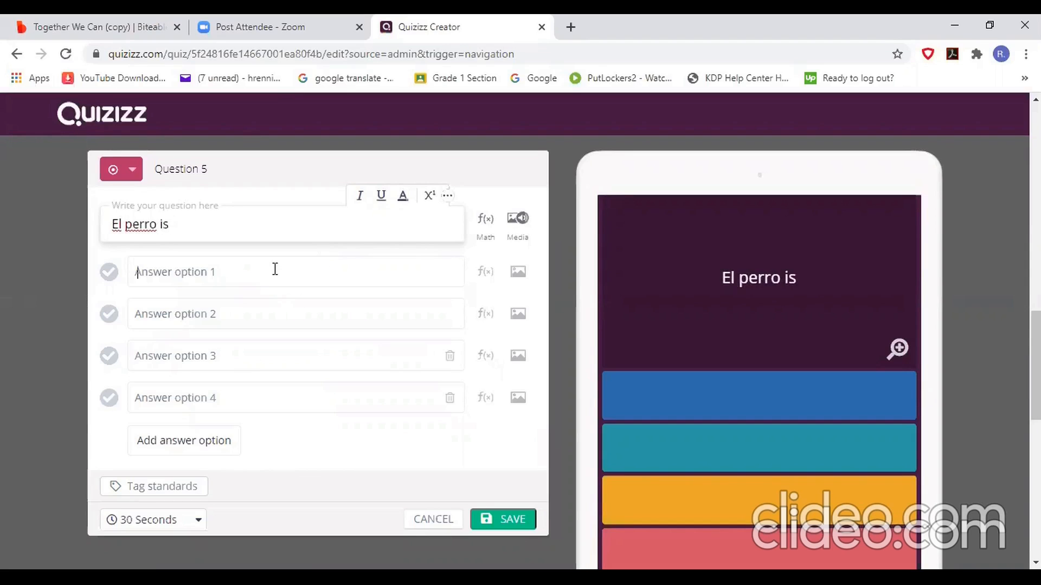
type("cat")
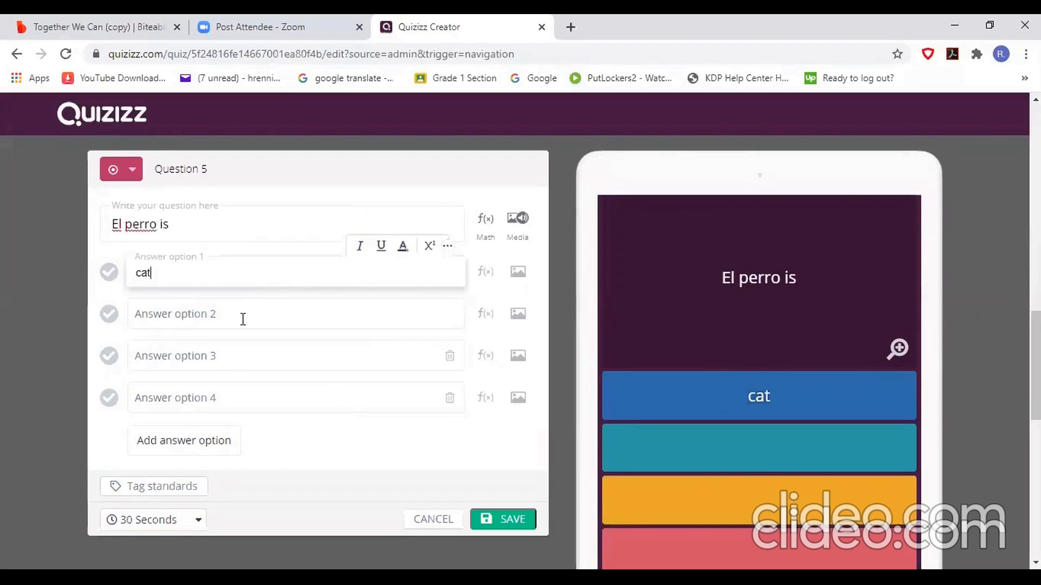
left_click(243, 319)
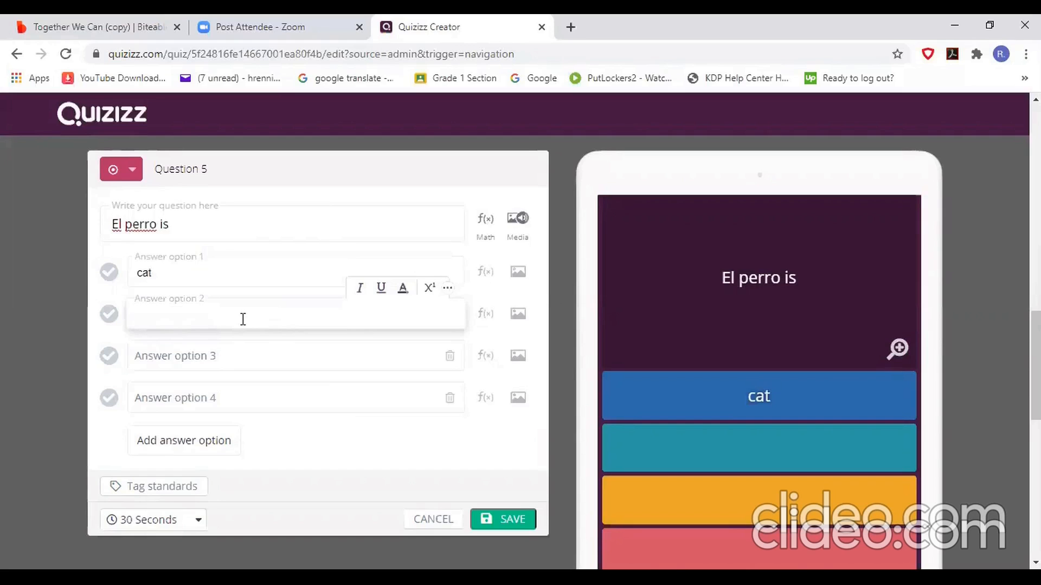
type("dog")
left_click(241, 352)
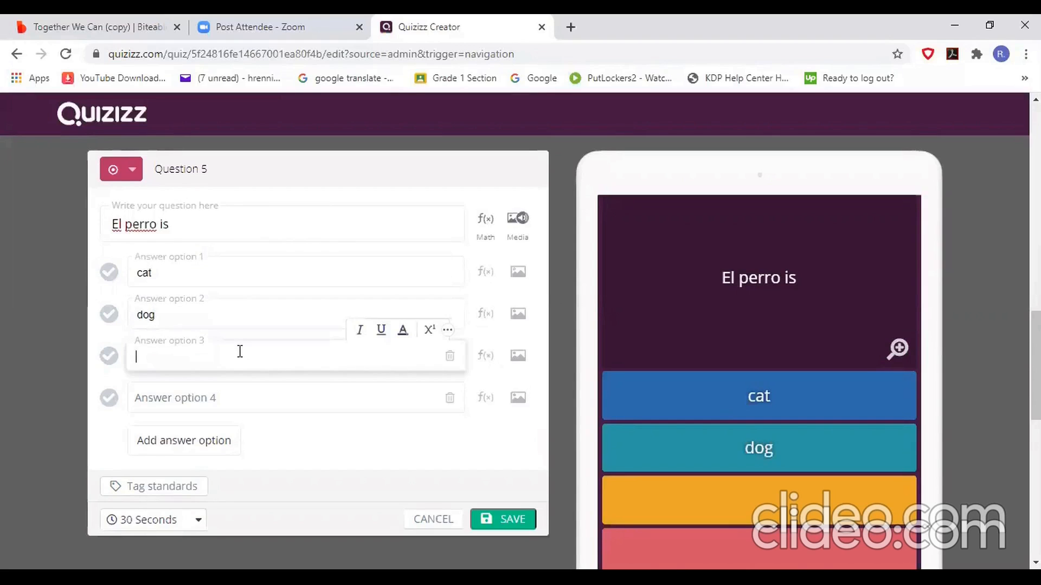
type("plane")
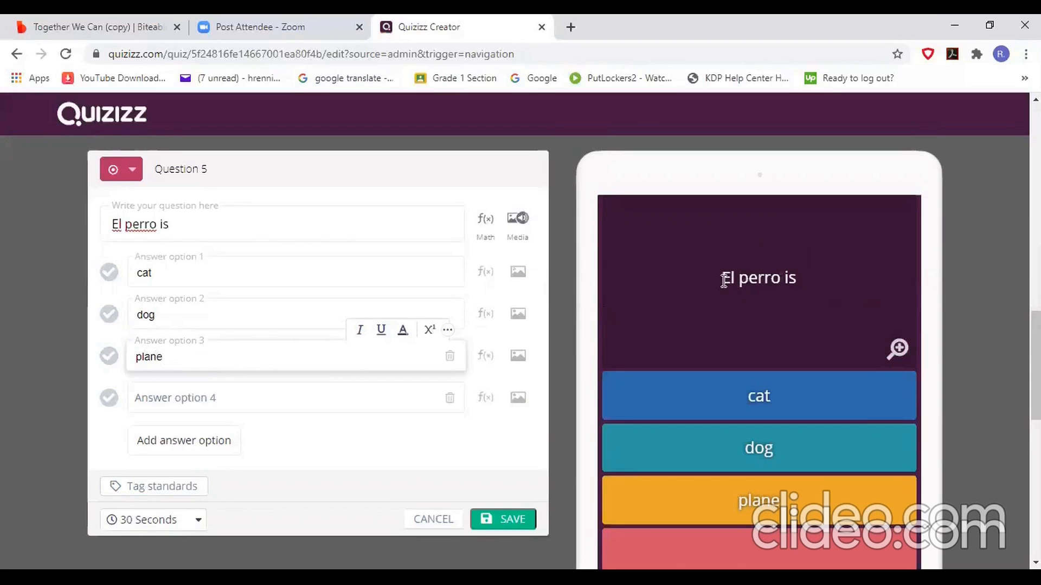
Mark dog as the correct answer and save Question 5
left_click_drag(718, 284, 802, 282)
scroll(799, 362, "down", 3)
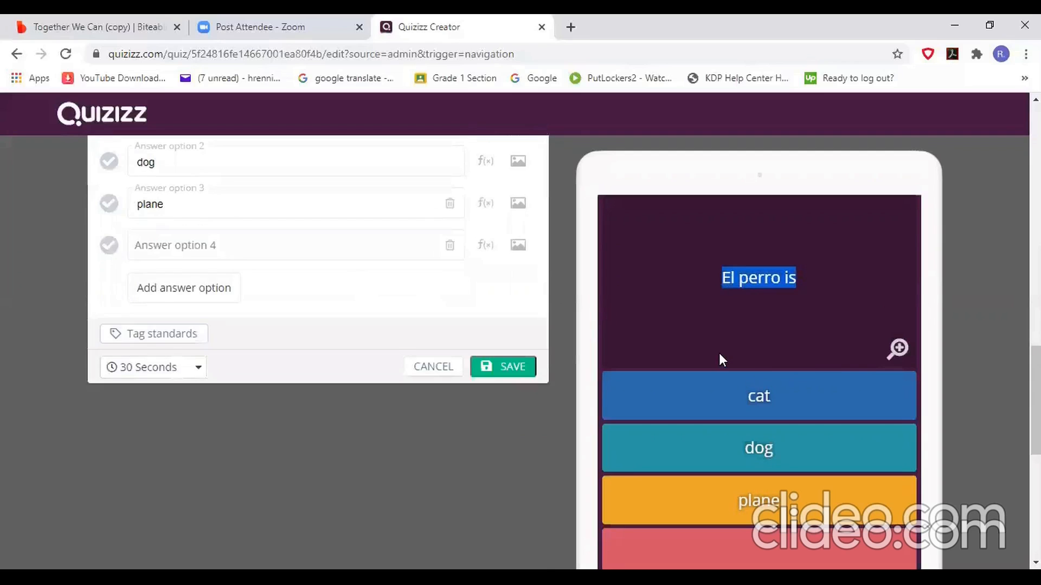
scroll(775, 433, "up", 6)
scroll(652, 355, "down", 4)
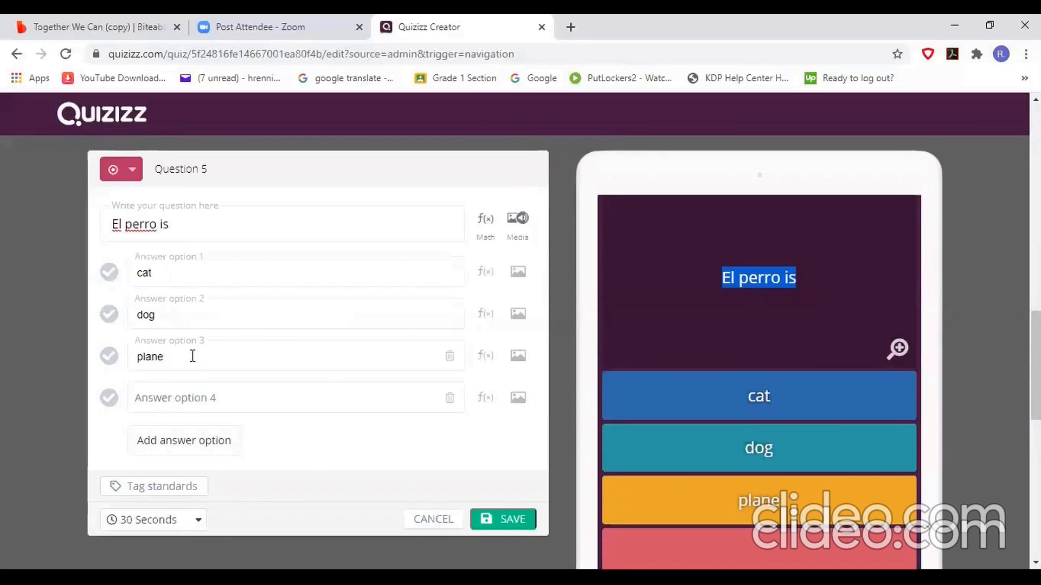
left_click(110, 314)
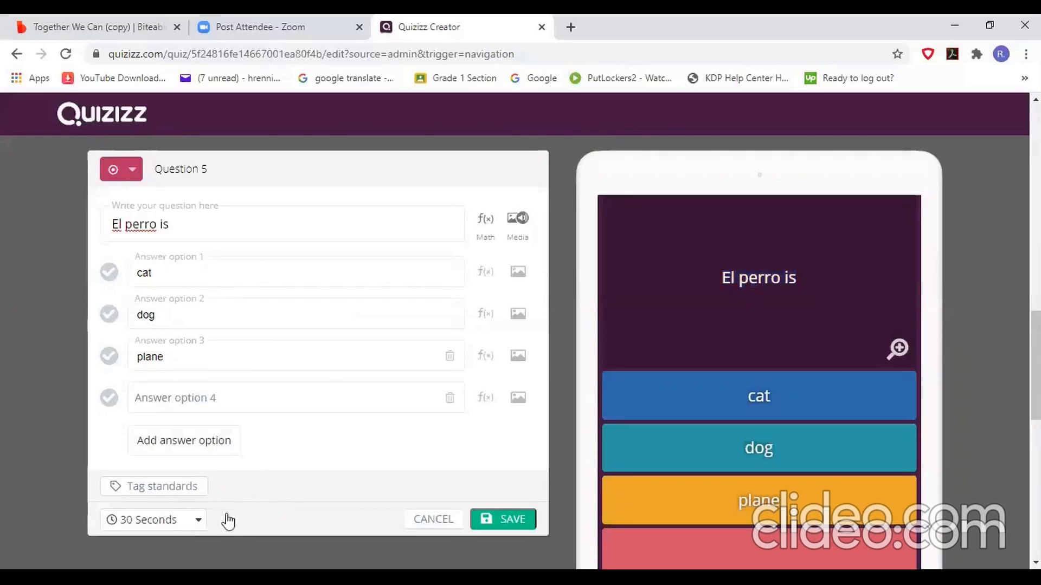
left_click(514, 523)
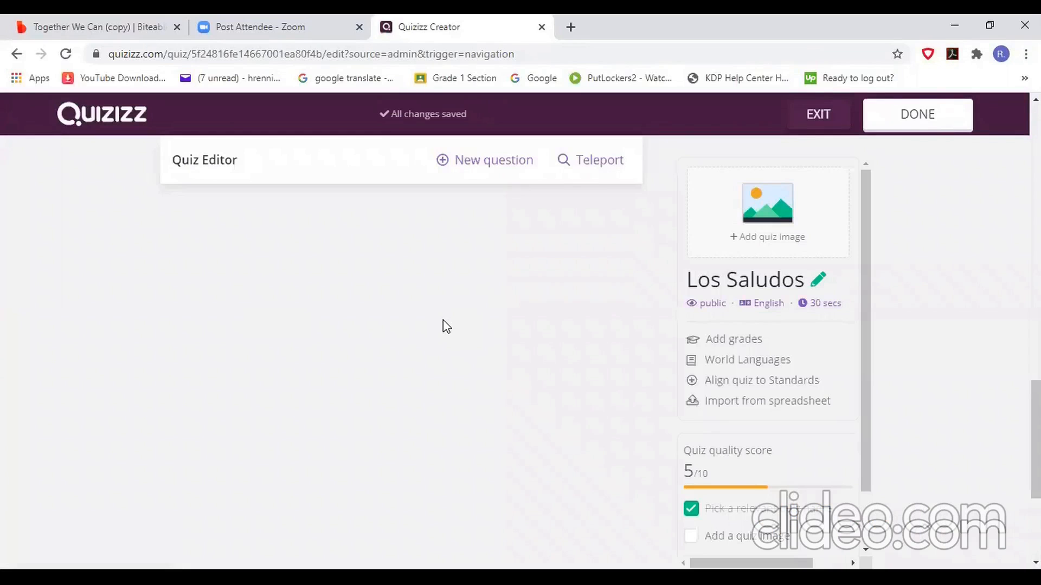
scroll(526, 356, "up", 8)
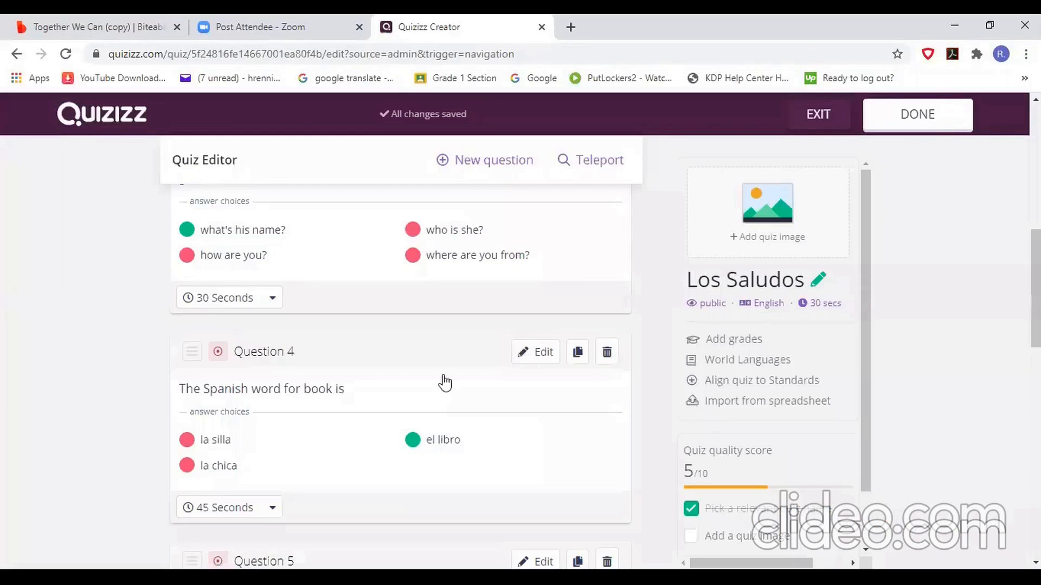
scroll(444, 383, "down", 5)
scroll(537, 447, "up", 4)
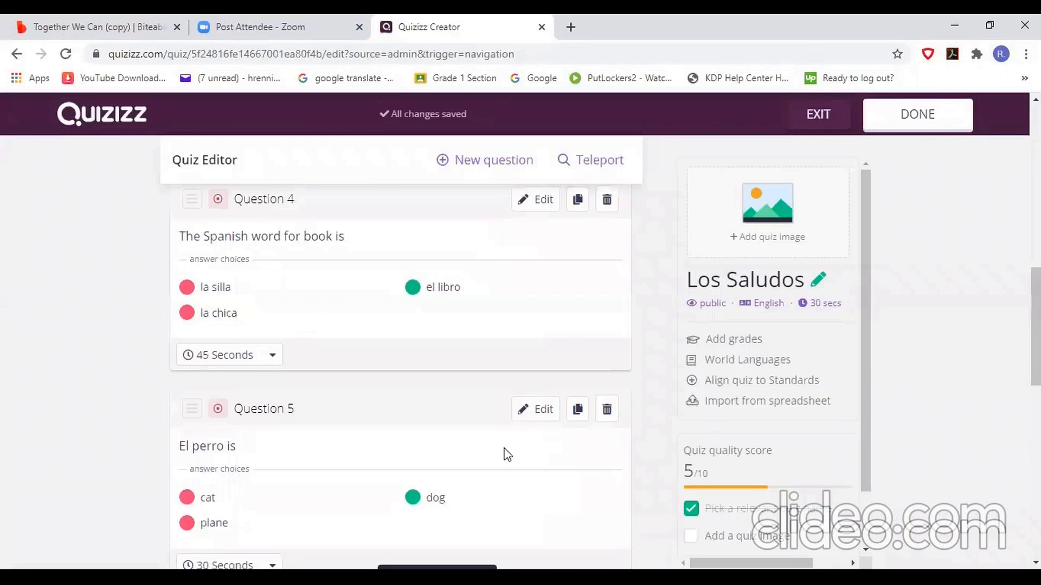
scroll(495, 441, "up", 7)
scroll(391, 248, "up", 5)
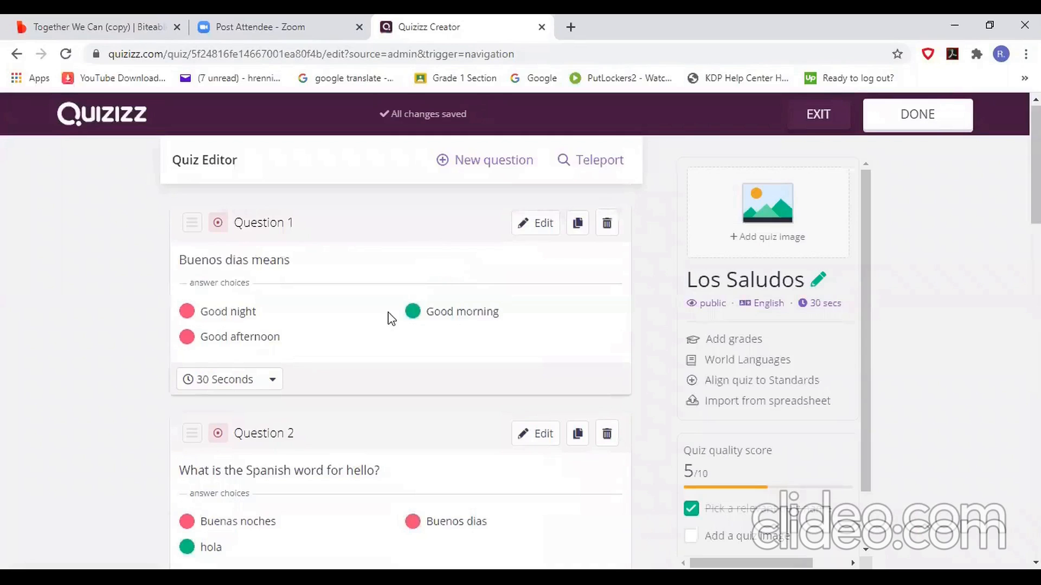
scroll(469, 333, "down", 10)
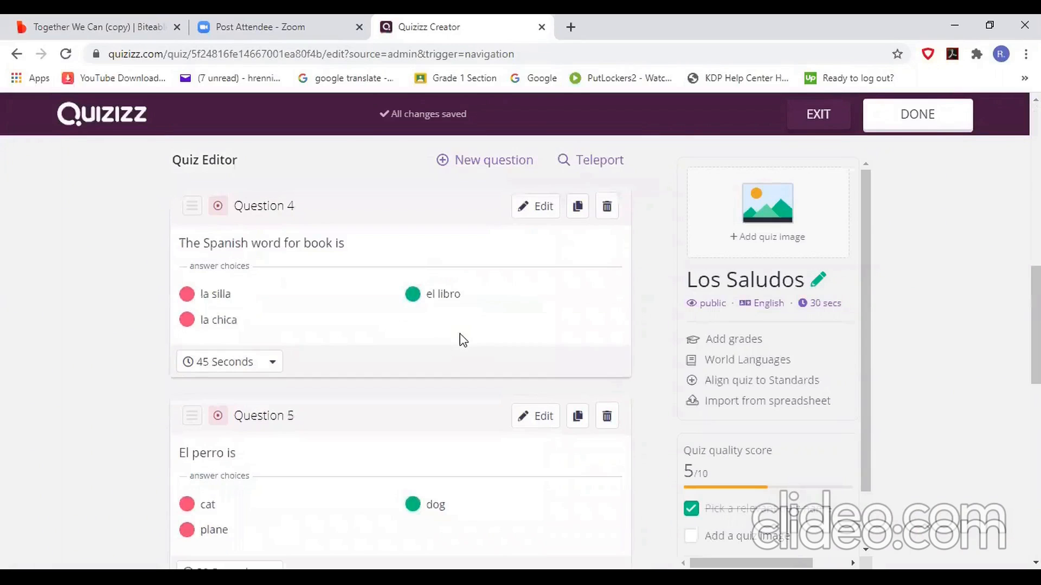
scroll(483, 377, "down", 5)
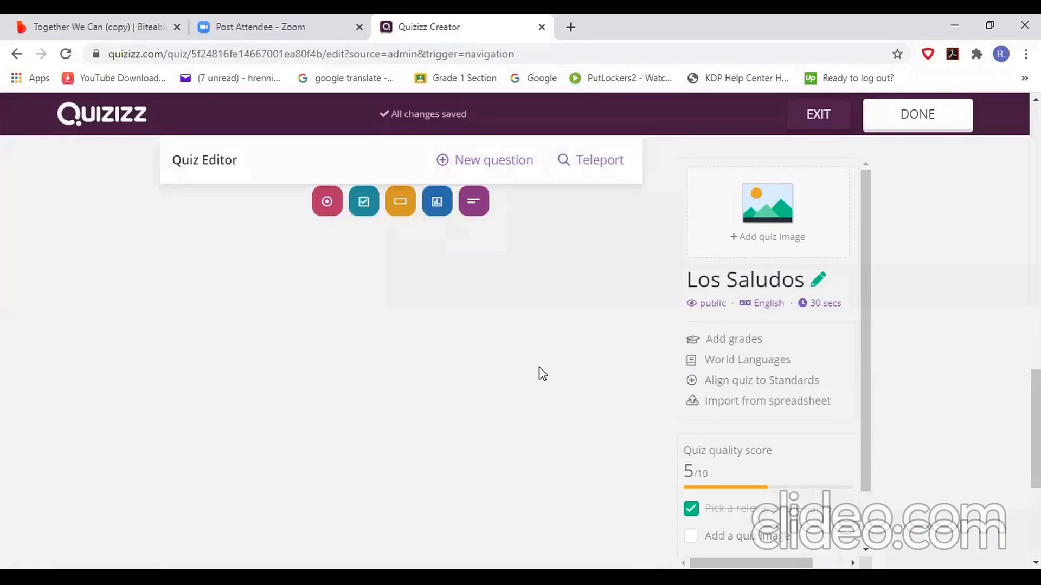
scroll(495, 372, "up", 5)
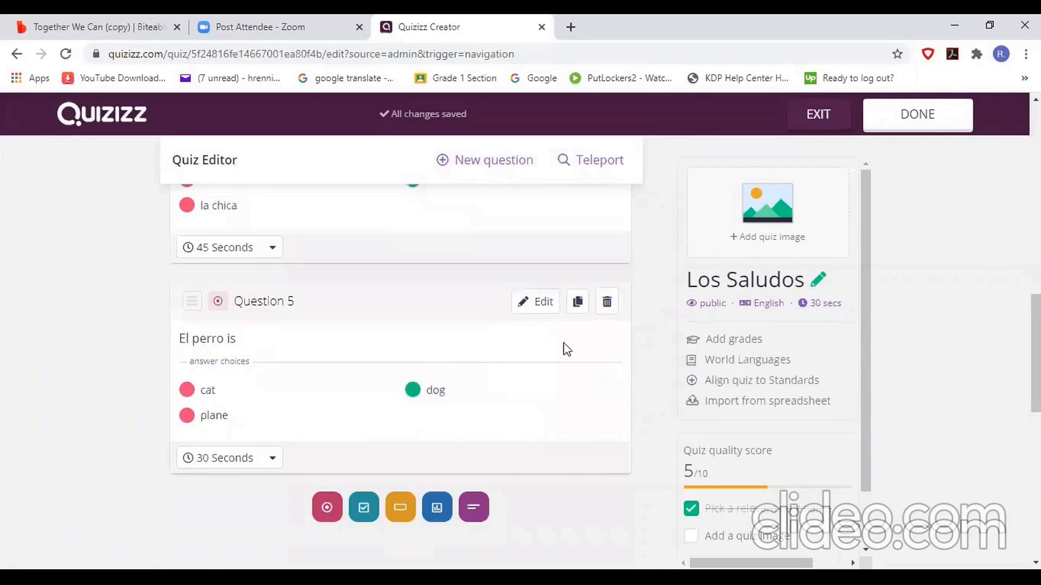
scroll(566, 348, "up", 7)
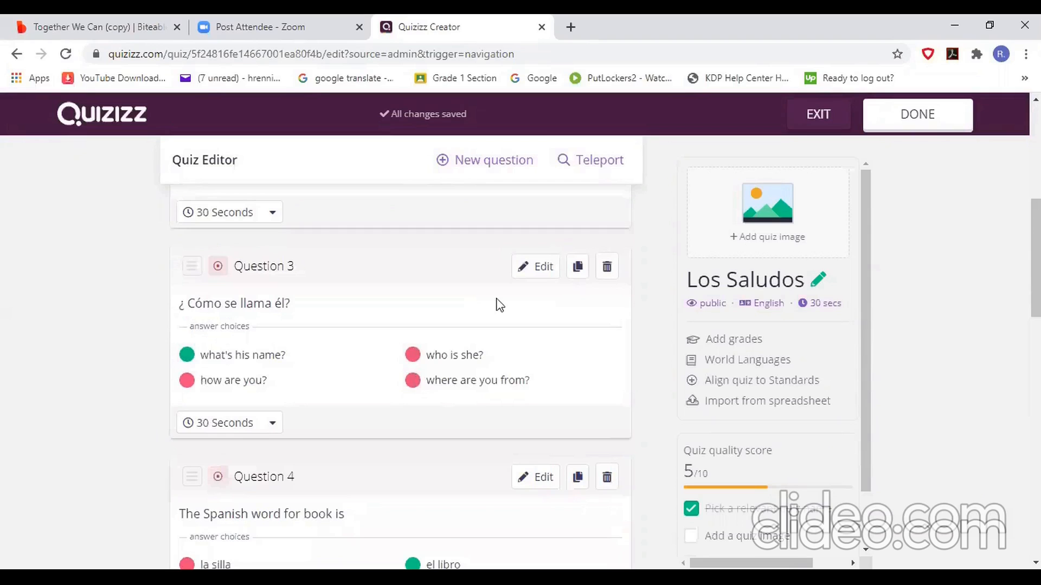
scroll(508, 288, "up", 7)
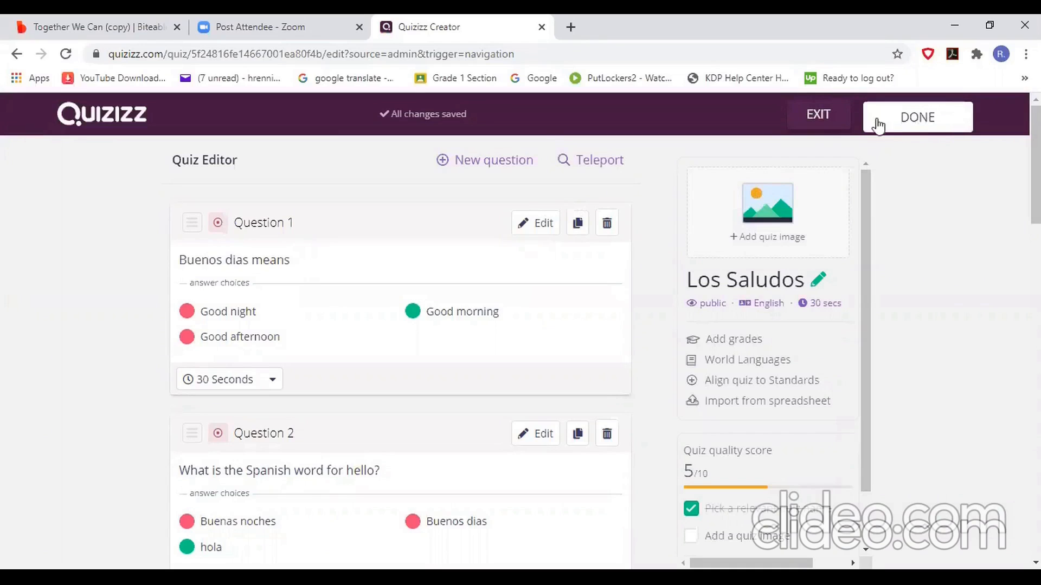
Upload the Quizziz 1 image from the Students Quizizz video folder as the quiz title image
left_click(921, 122)
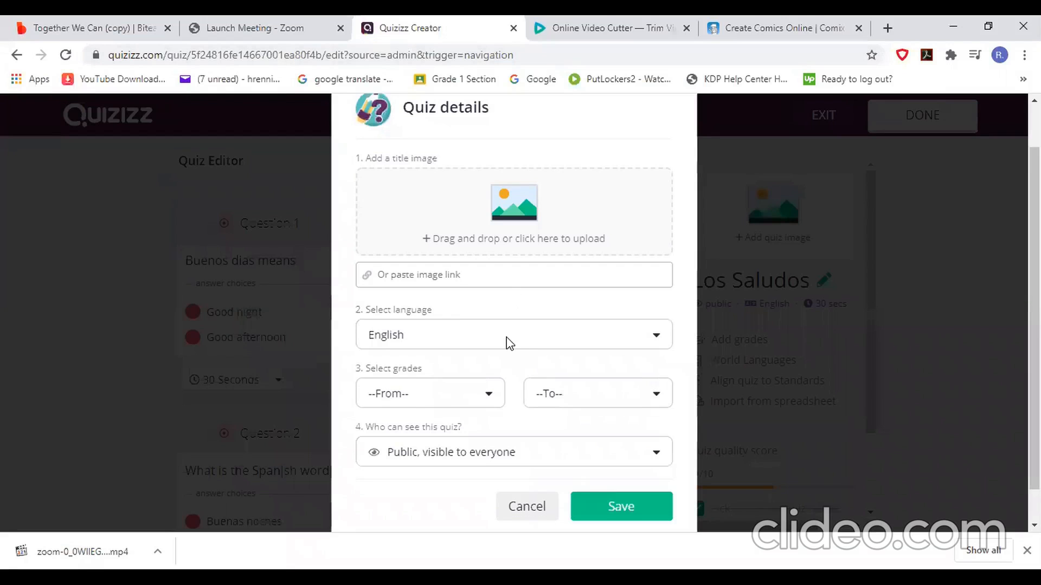
left_click(502, 205)
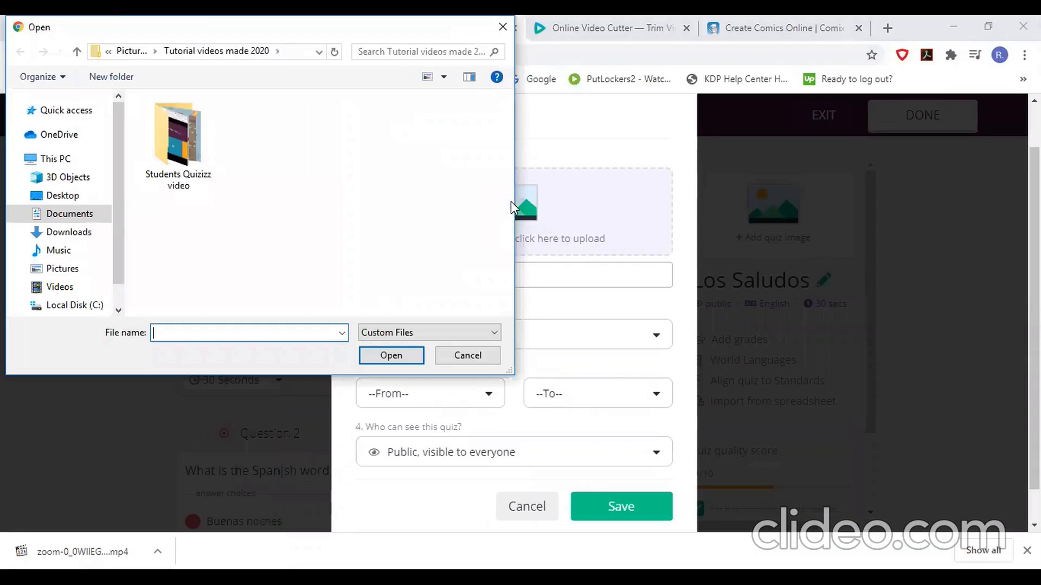
double_click(198, 156)
left_click(190, 124)
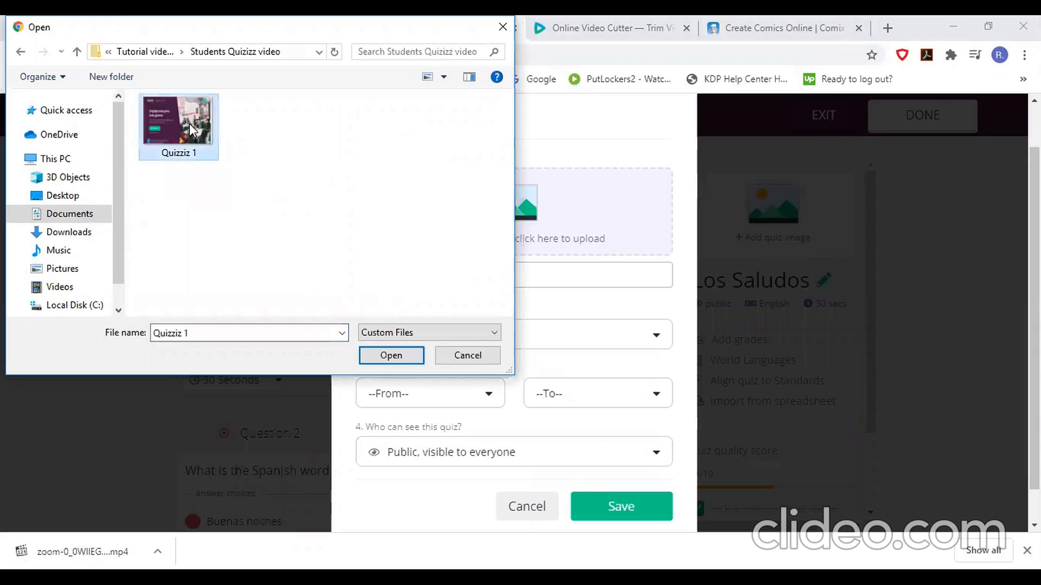
left_click(394, 357)
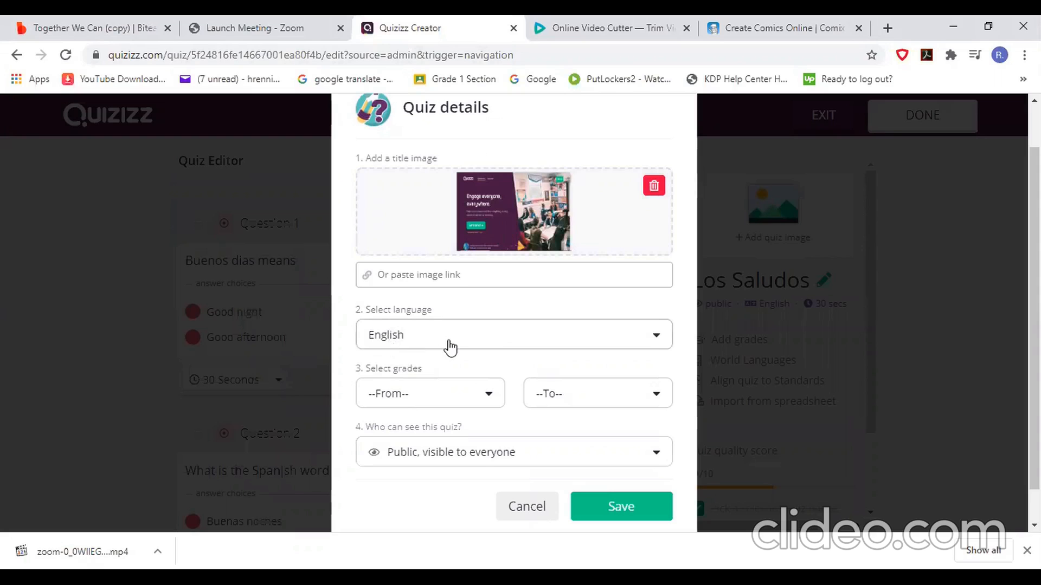
Set the grade range from 1st to 1st and keep English as the language
left_click(489, 402)
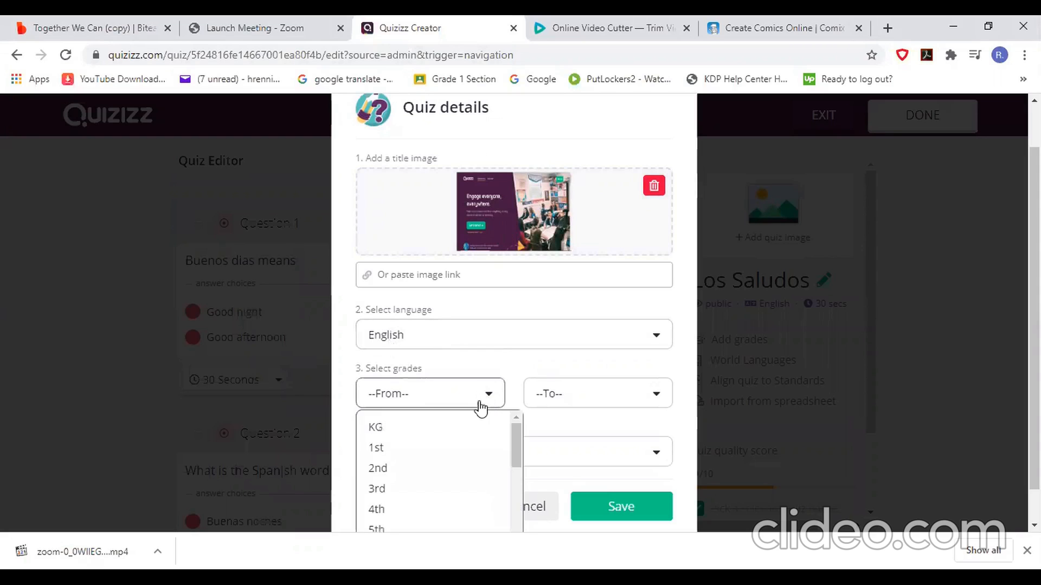
left_click(391, 450)
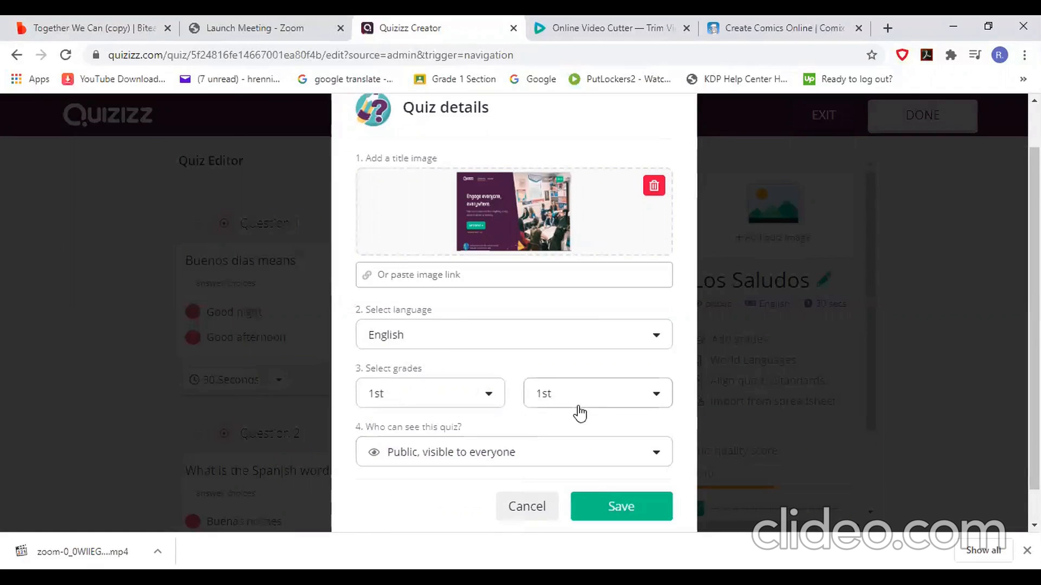
left_click(618, 410)
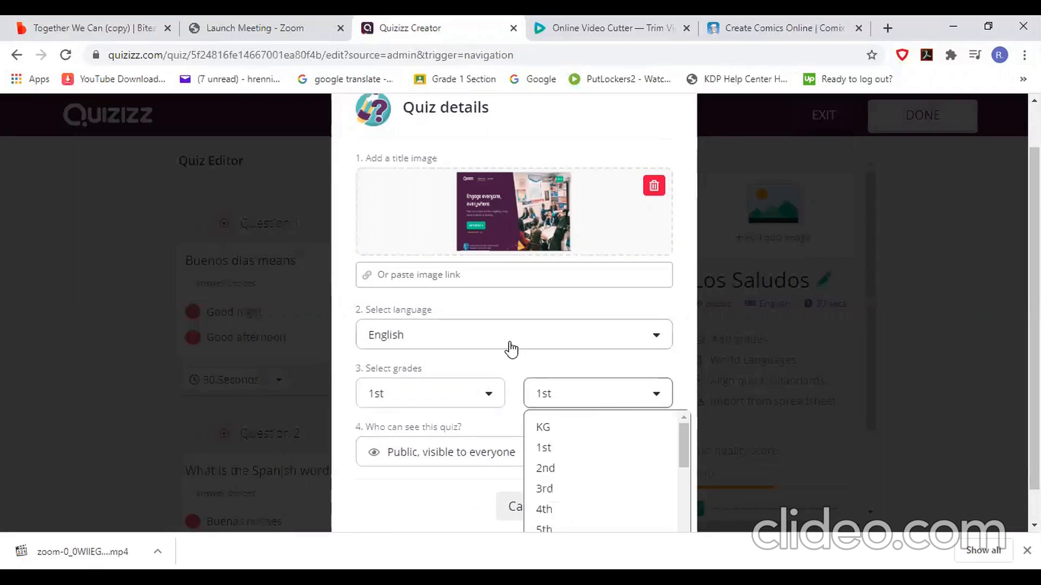
left_click(484, 341)
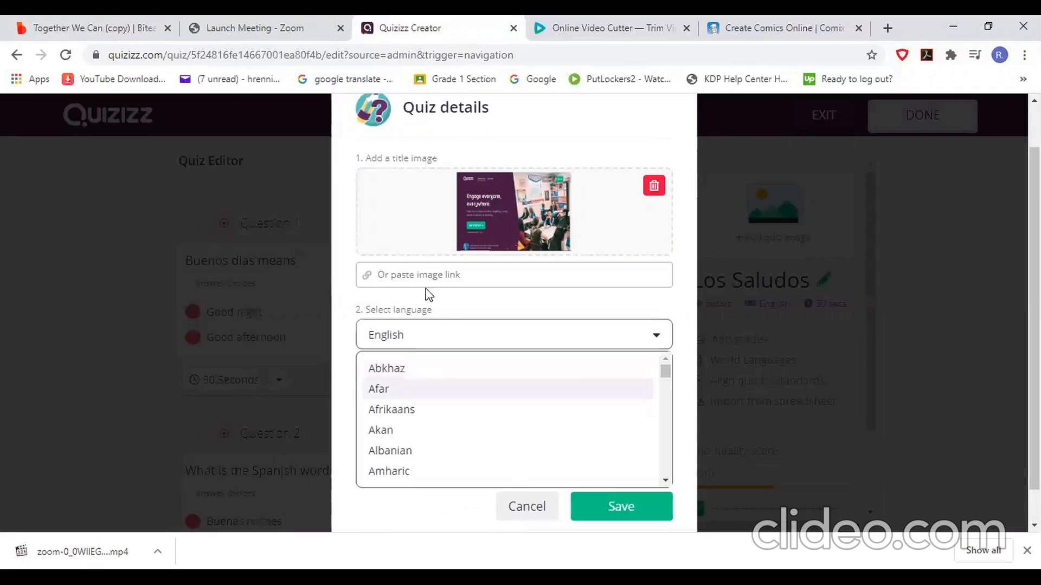
left_click(508, 133)
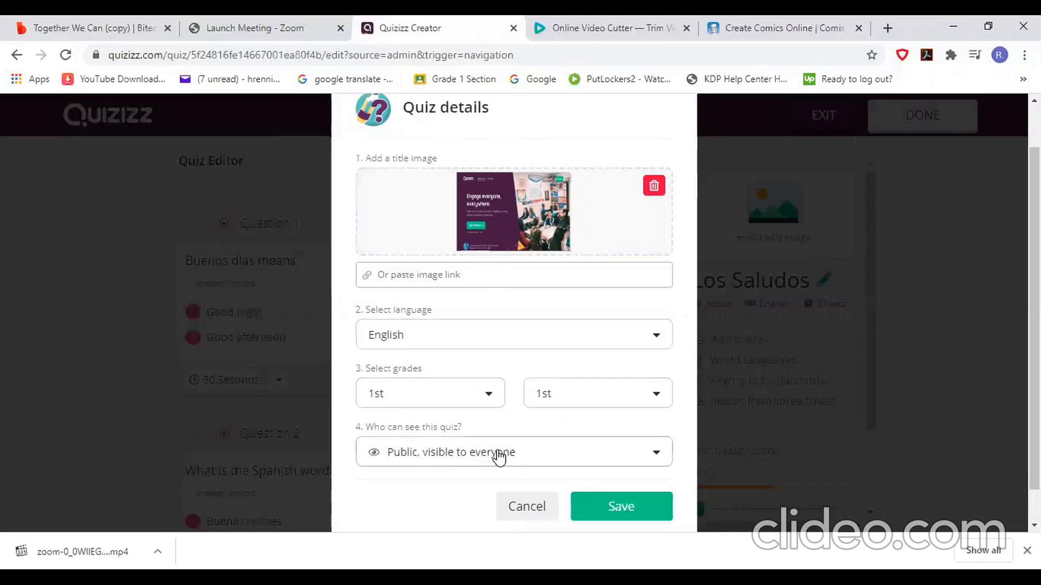
Keep the quiz public to everyone and save the quiz details
left_click(657, 458)
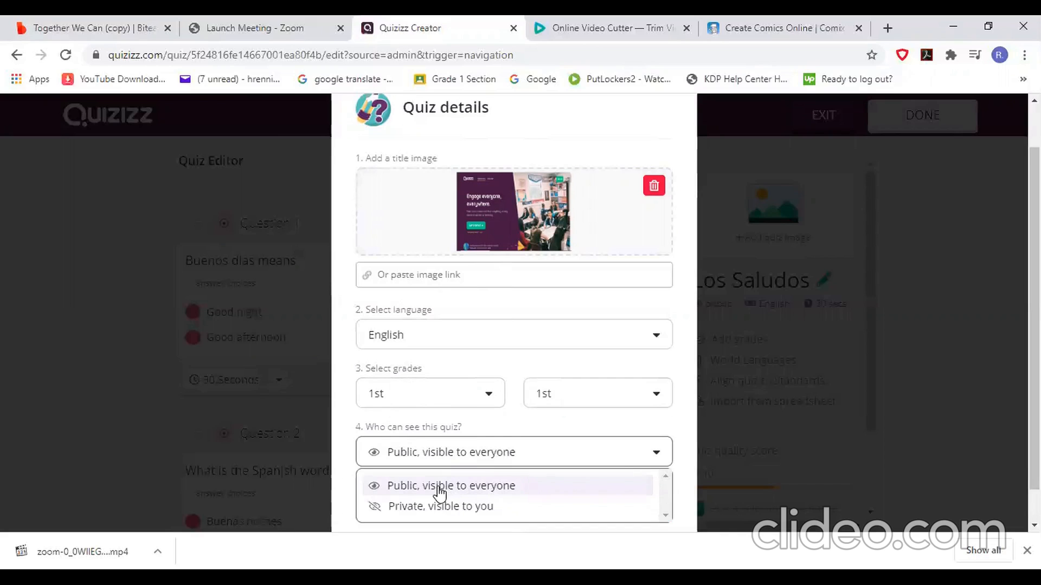
left_click(418, 486)
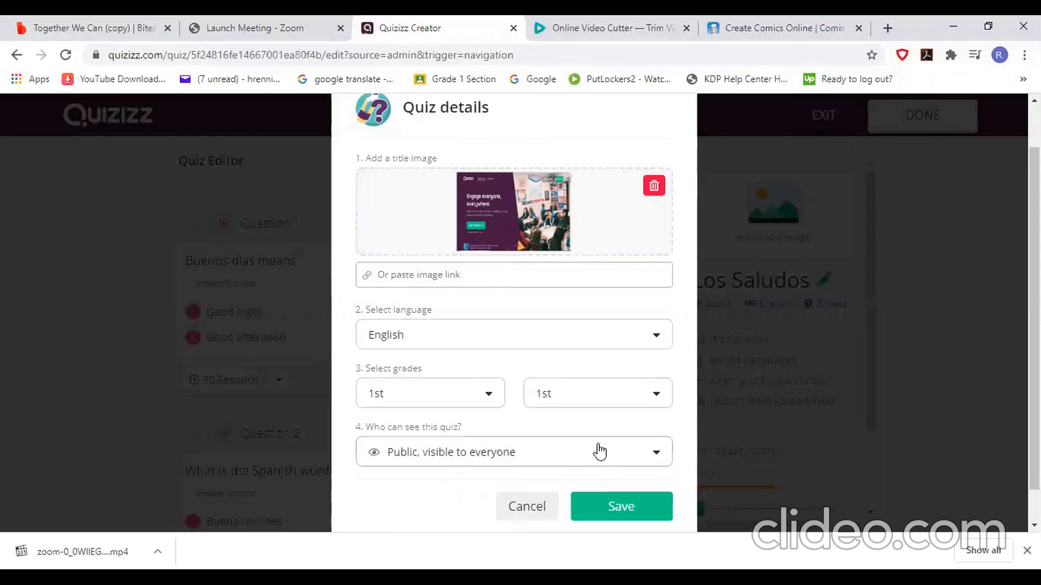
left_click(619, 507)
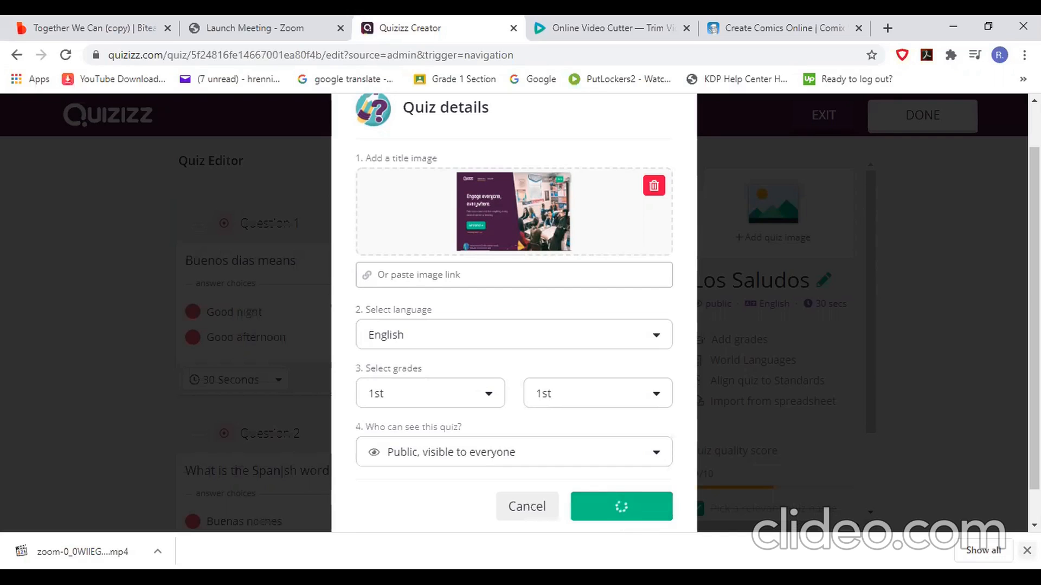
left_click(1027, 551)
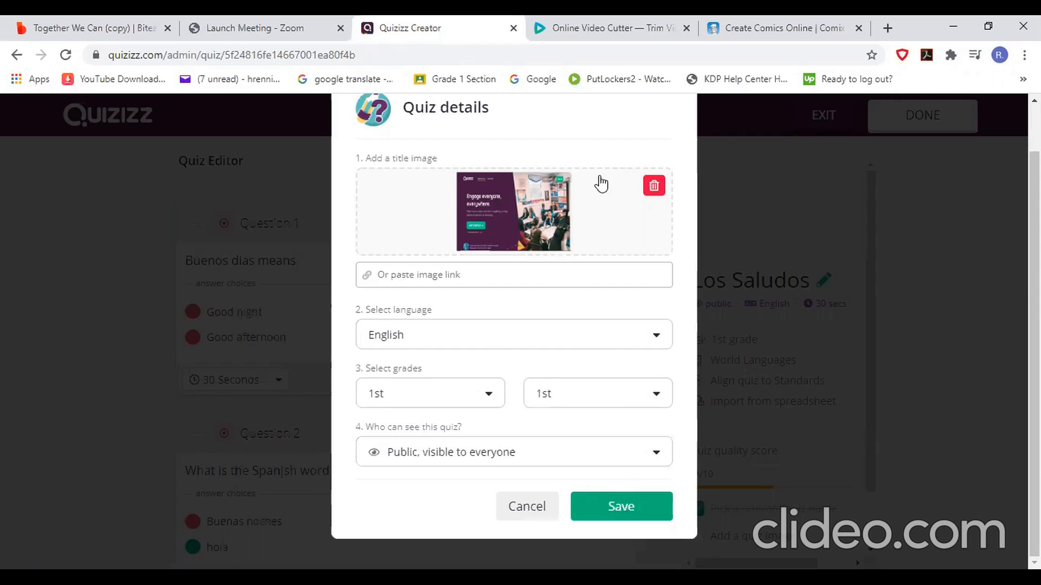
left_click(629, 502)
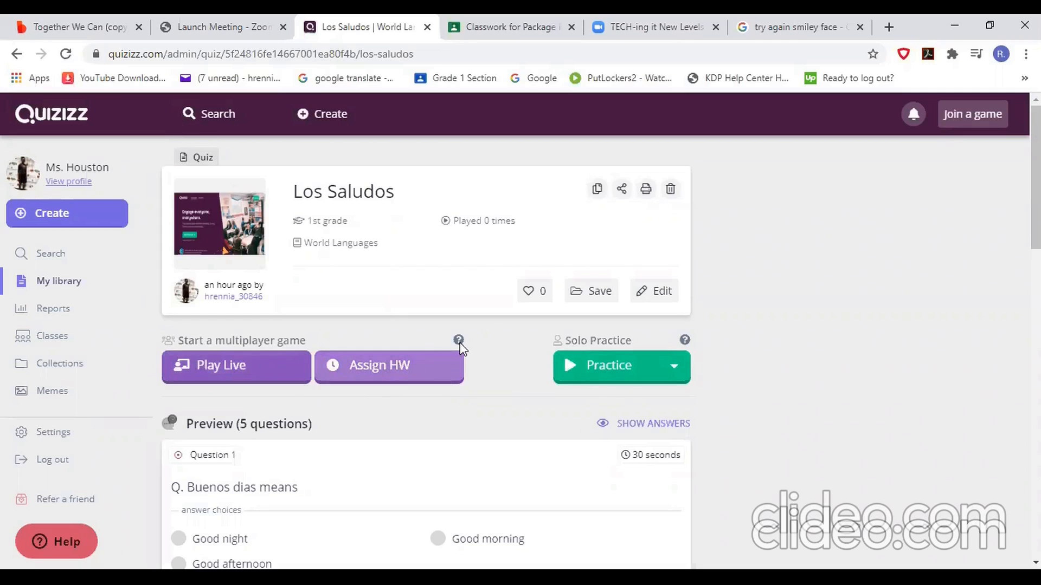
Bring up the Solo Practice options for Los Saludos from the Practice dropdown
mouse_move(459, 343)
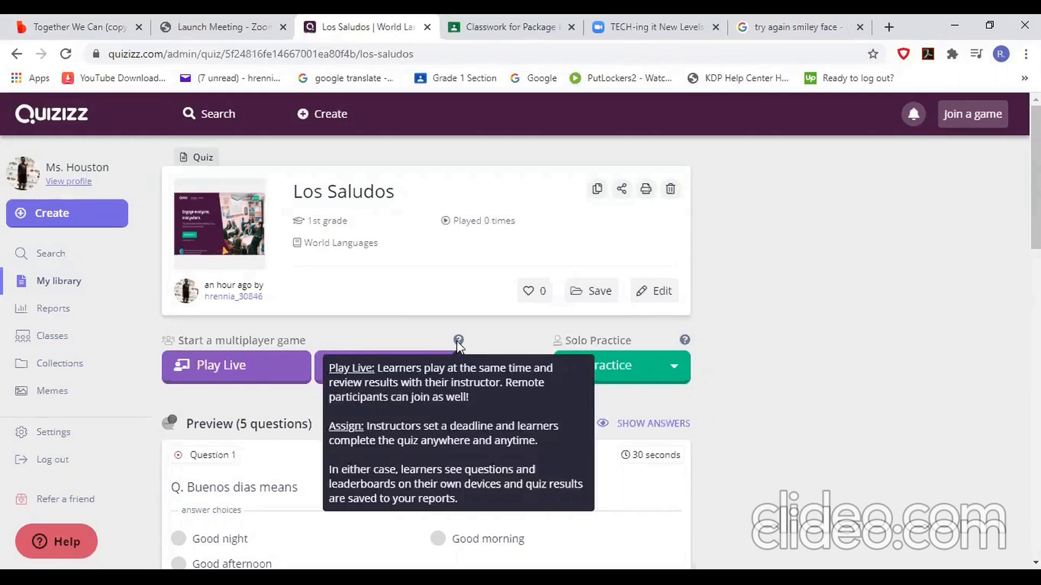
mouse_move(686, 344)
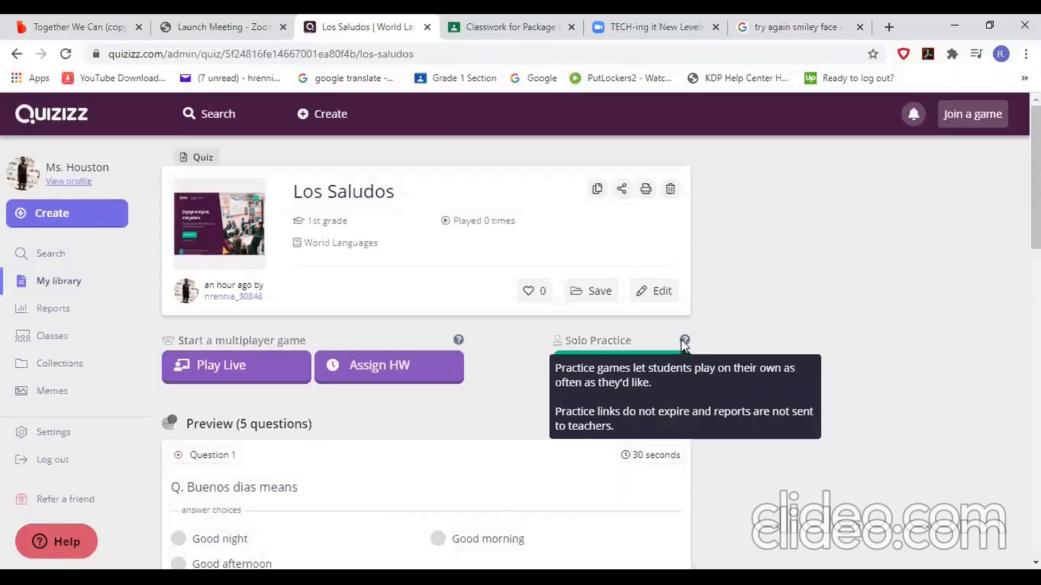
left_click(674, 367)
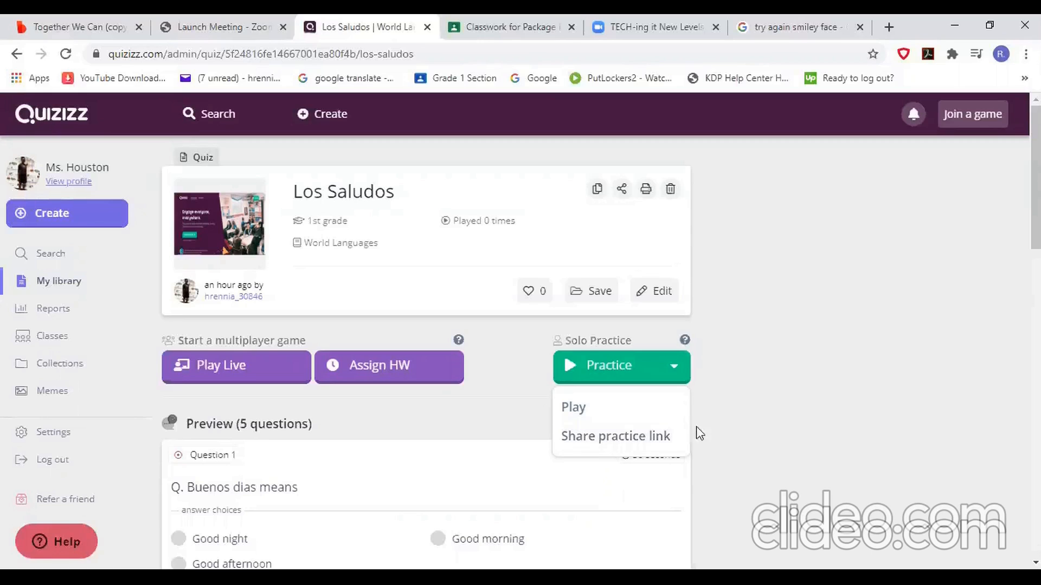
mouse_move(685, 342)
scroll(813, 377, "down", 3)
left_click(280, 266)
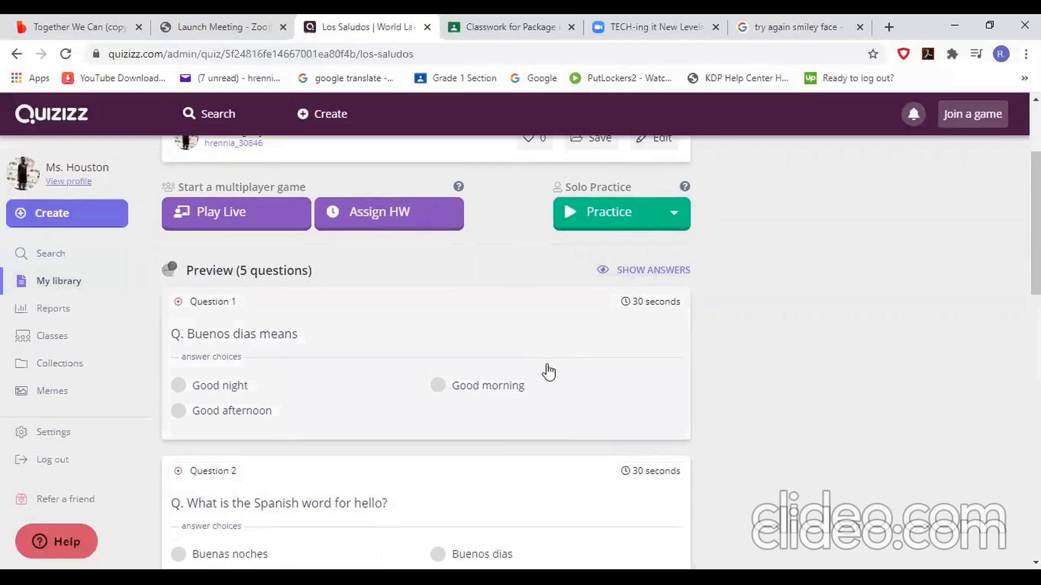
scroll(546, 372, "down", 4)
scroll(549, 373, "down", 10)
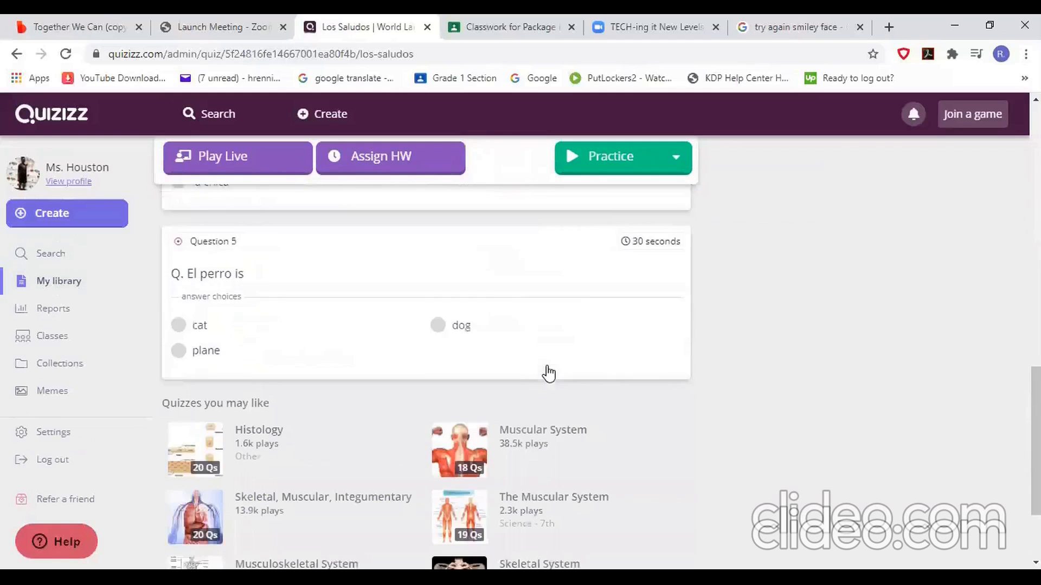
scroll(551, 379, "up", 2)
scroll(552, 384, "up", 10)
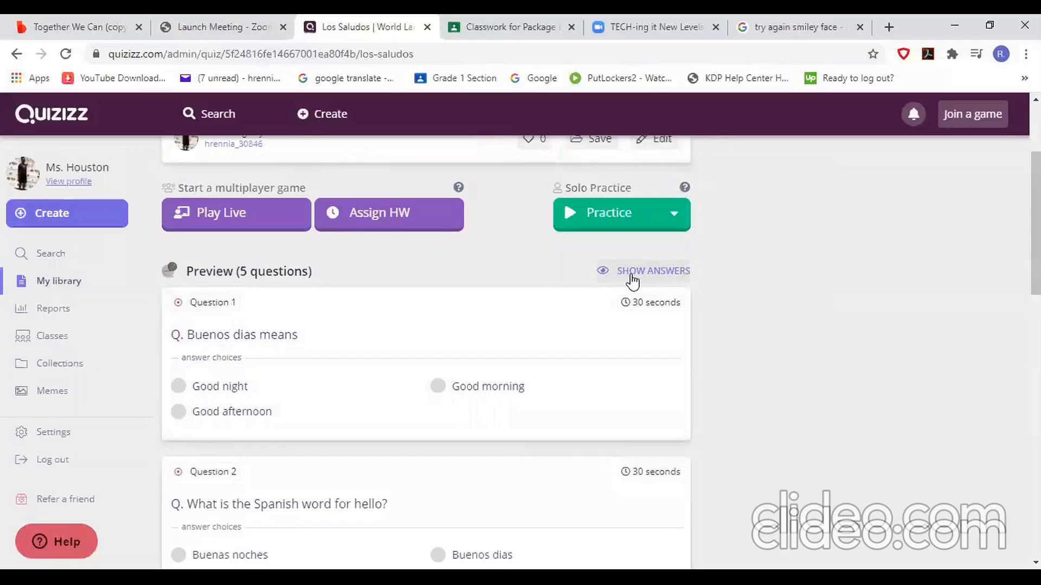
left_click(648, 271)
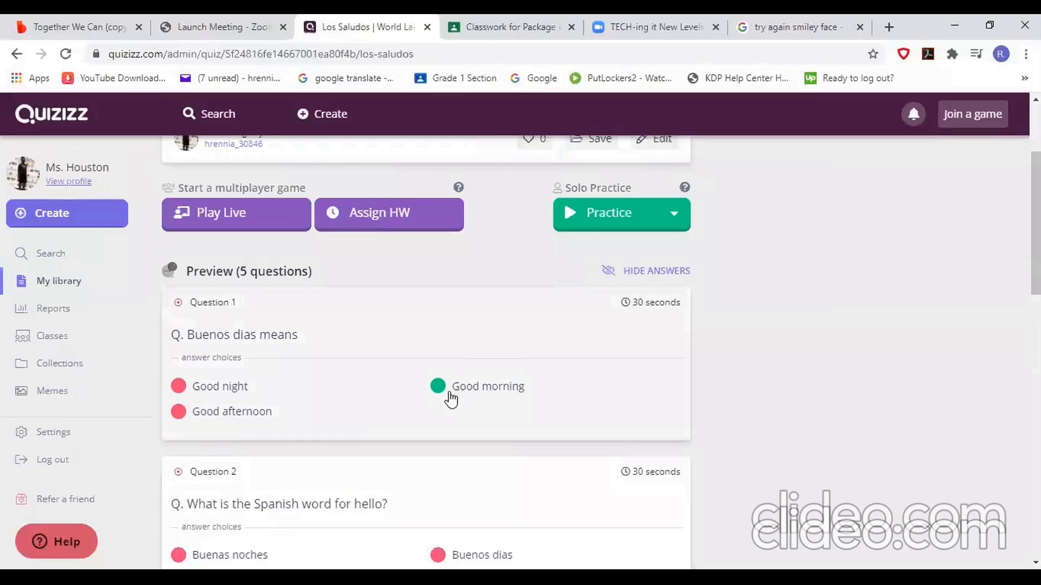
scroll(461, 412, "down", 2)
scroll(200, 462, "down", 3)
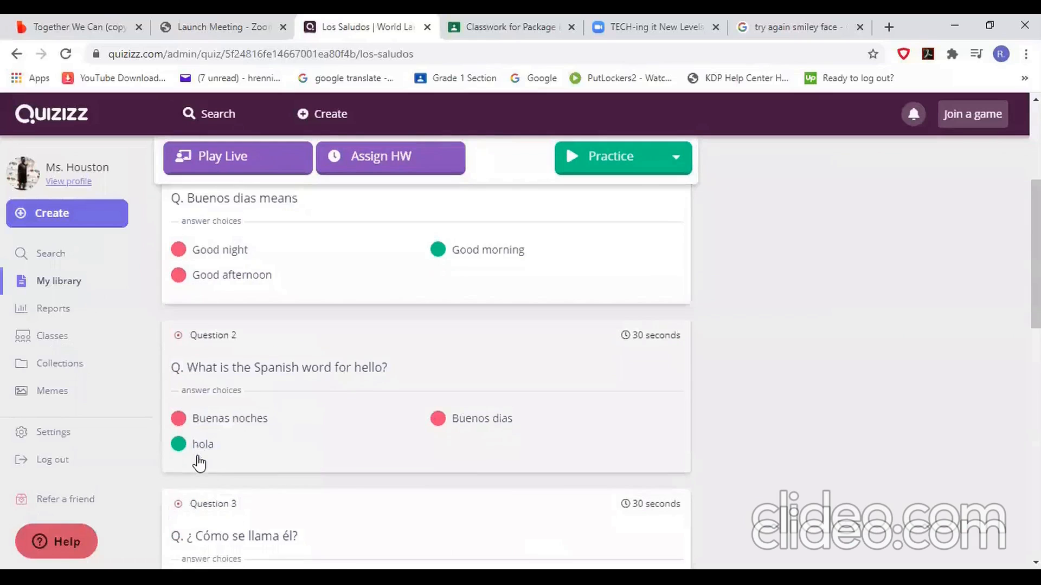
scroll(600, 453, "up", 8)
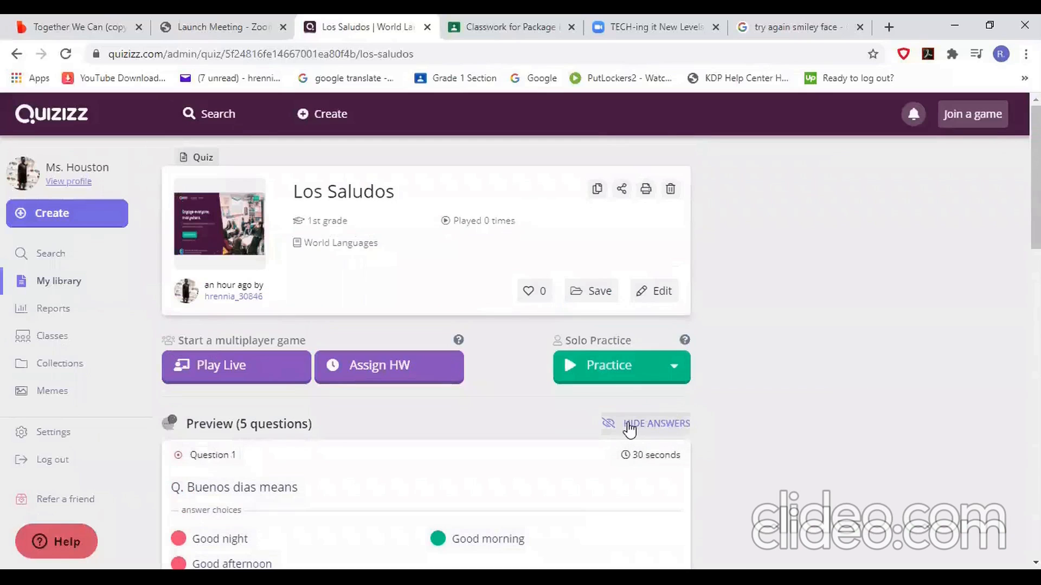
left_click(630, 428)
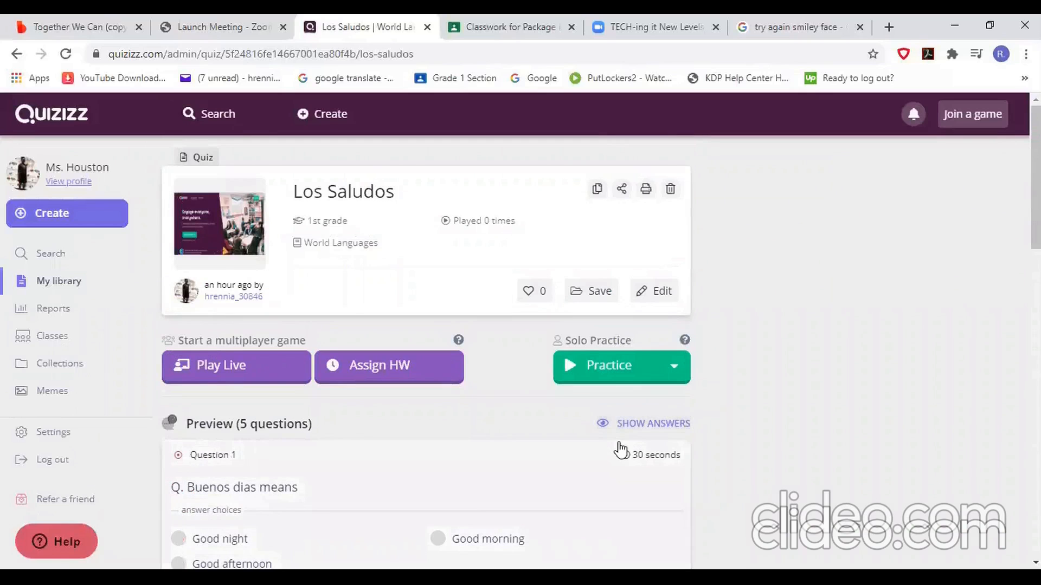
scroll(620, 451, "down", 1)
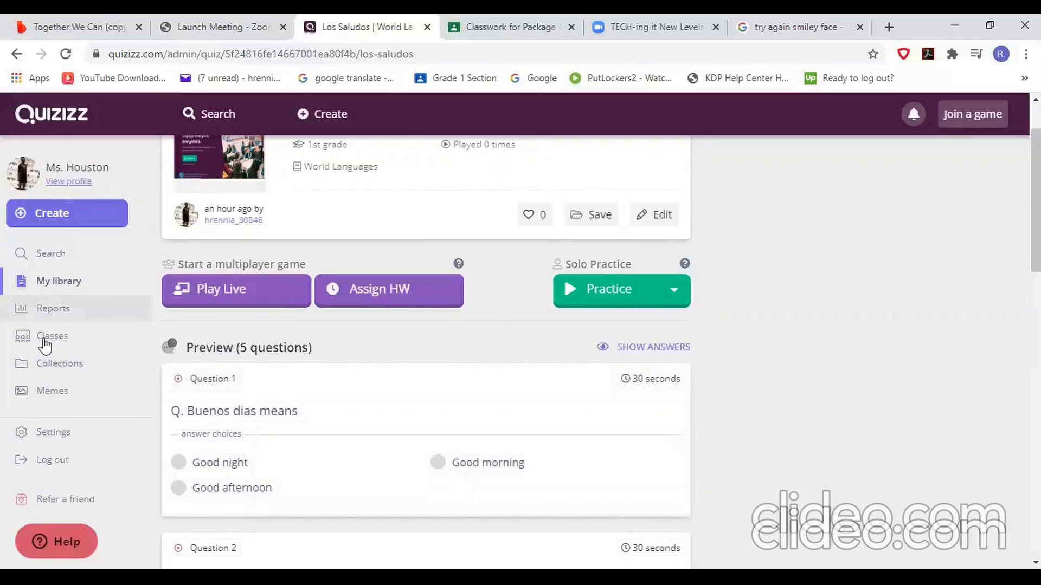
Go to the Memes page and create a new meme set
left_click(56, 401)
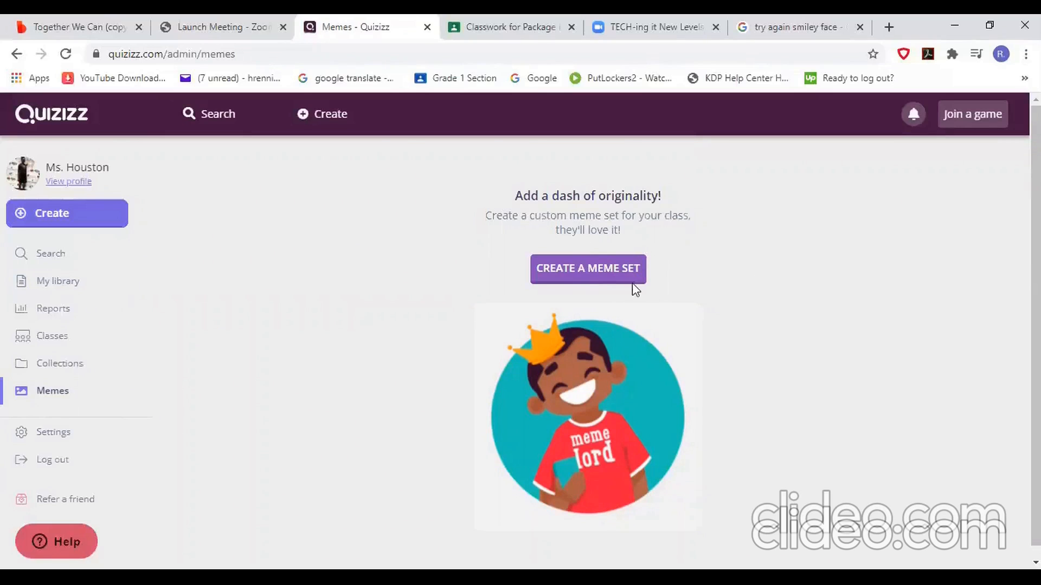
left_click(607, 270)
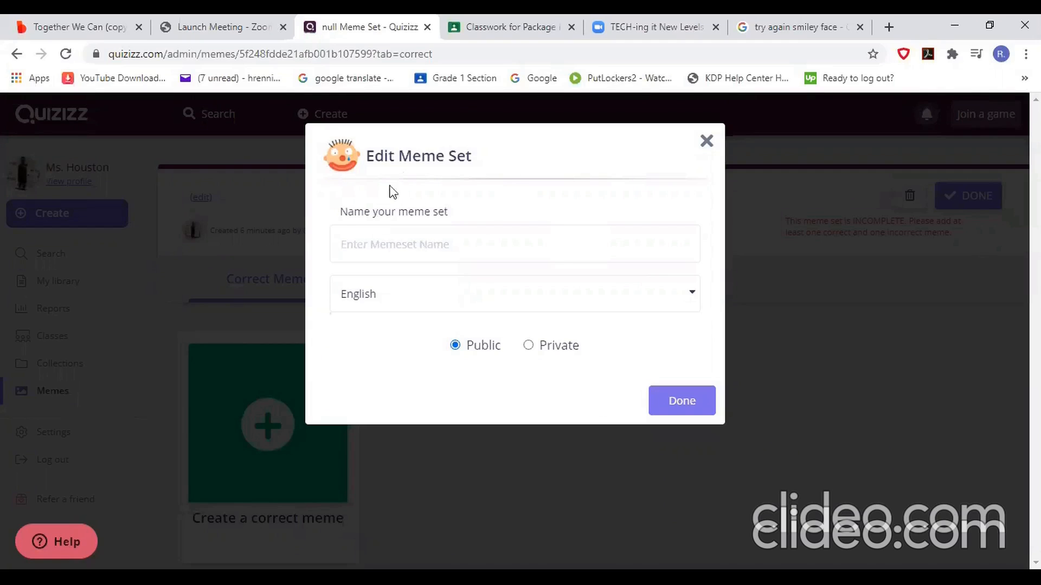
Enter 'Fun' as the meme set name and confirm it
left_click(467, 247)
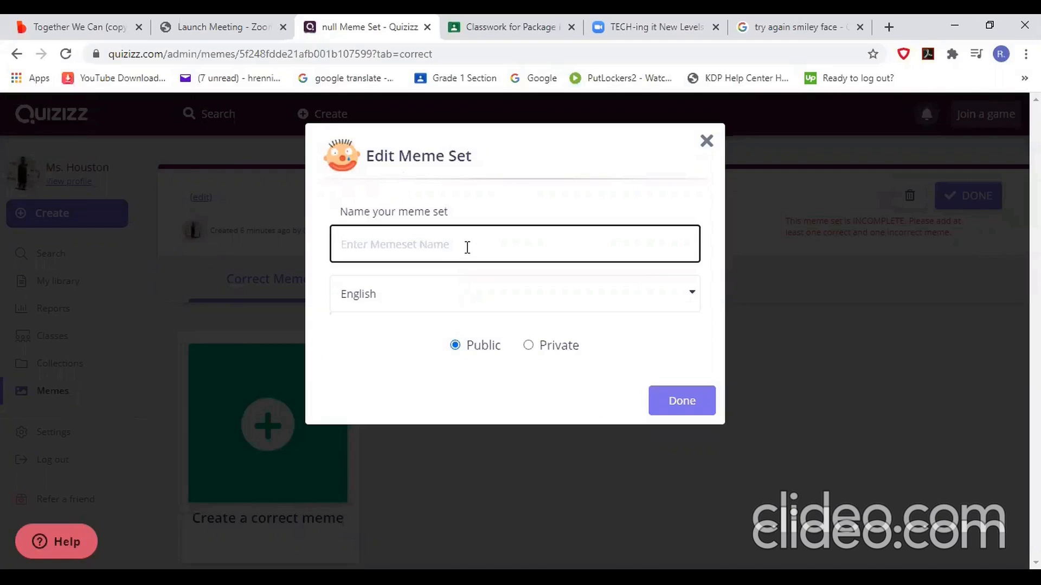
type("Fun")
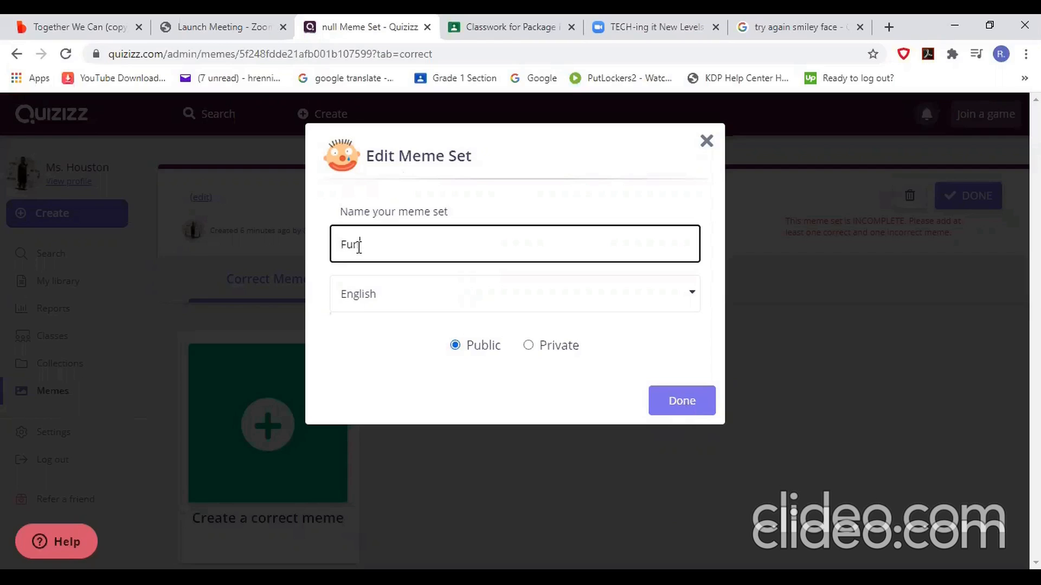
left_click(677, 406)
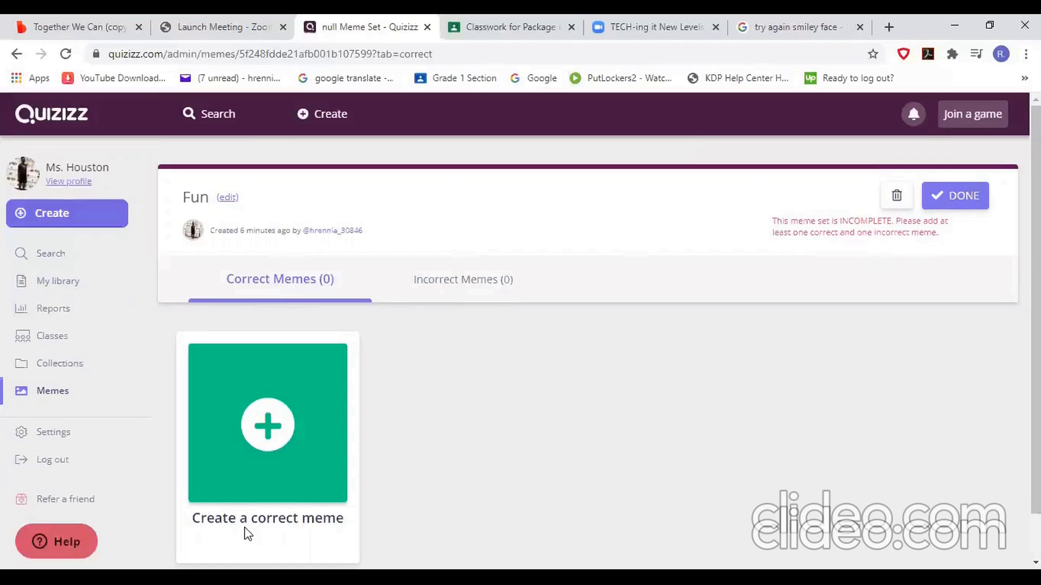
Start a correct meme and load the Good job image file into it
left_click(264, 449)
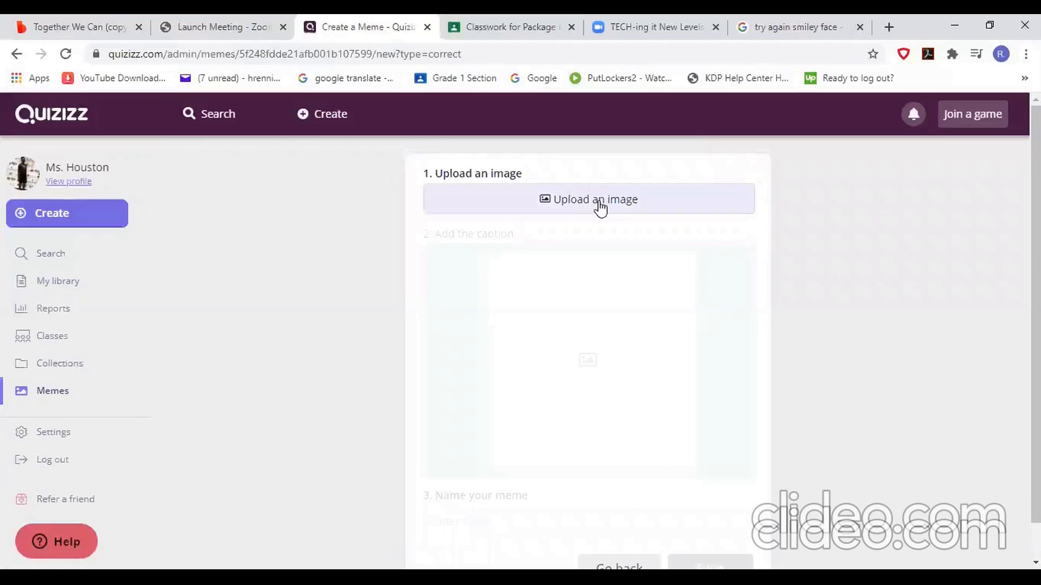
left_click(599, 201)
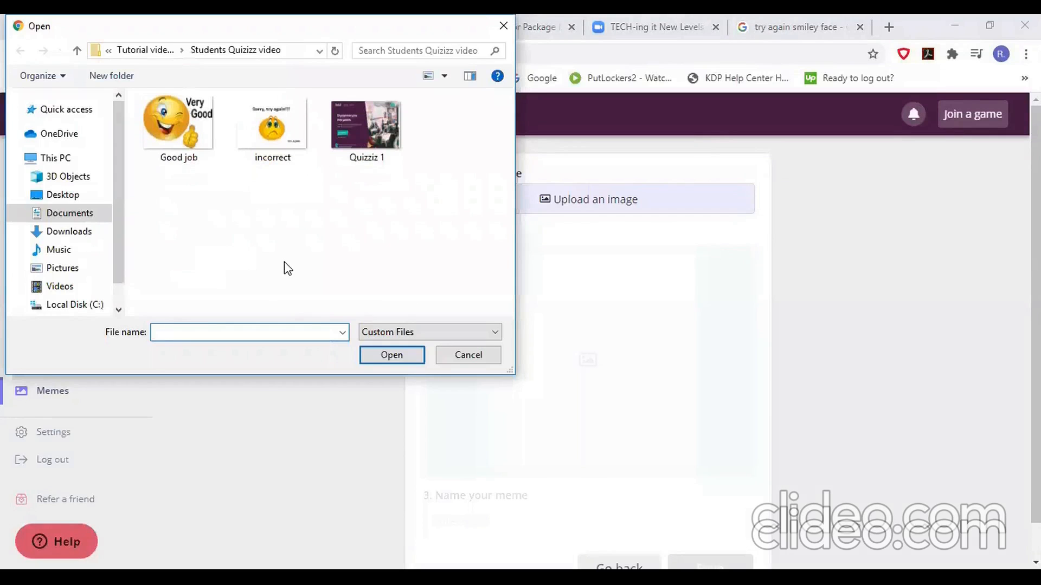
left_click(159, 144)
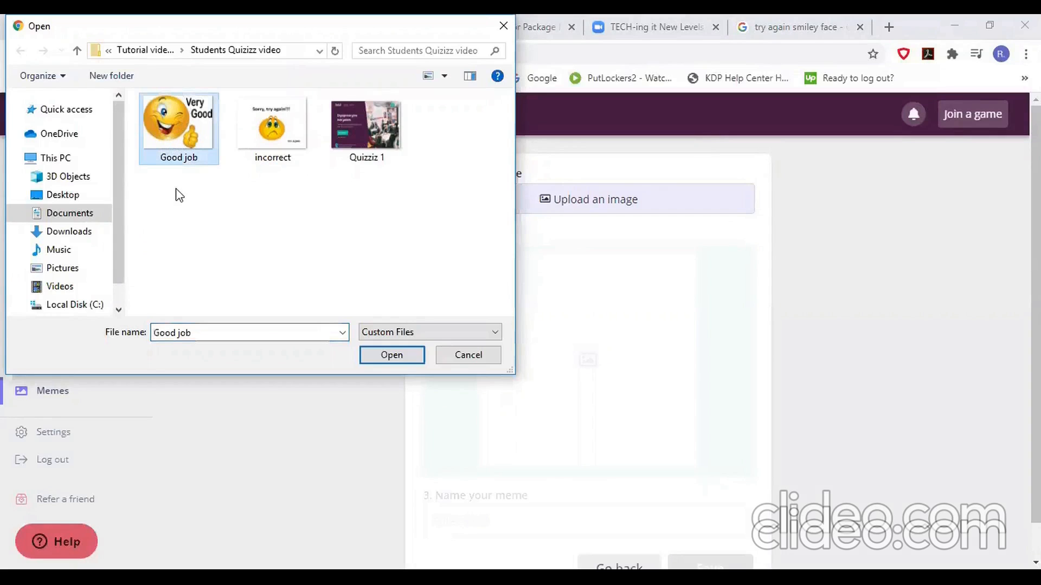
left_click(388, 358)
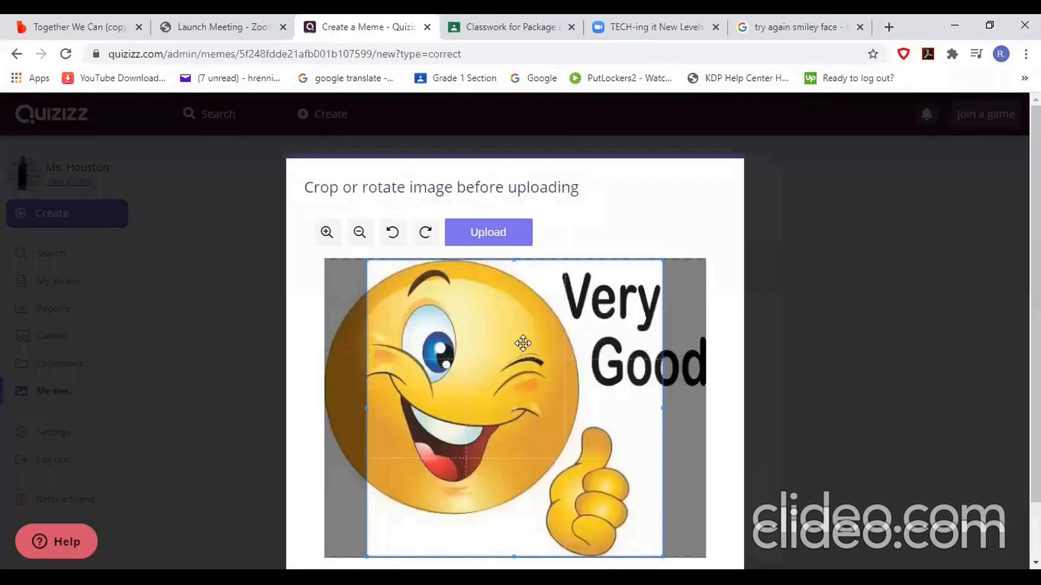
Zoom the image out three steps and reposition the crop box around the whole Very Good emoji
scroll(491, 382, "down", 1)
left_click_drag(491, 382, 468, 374)
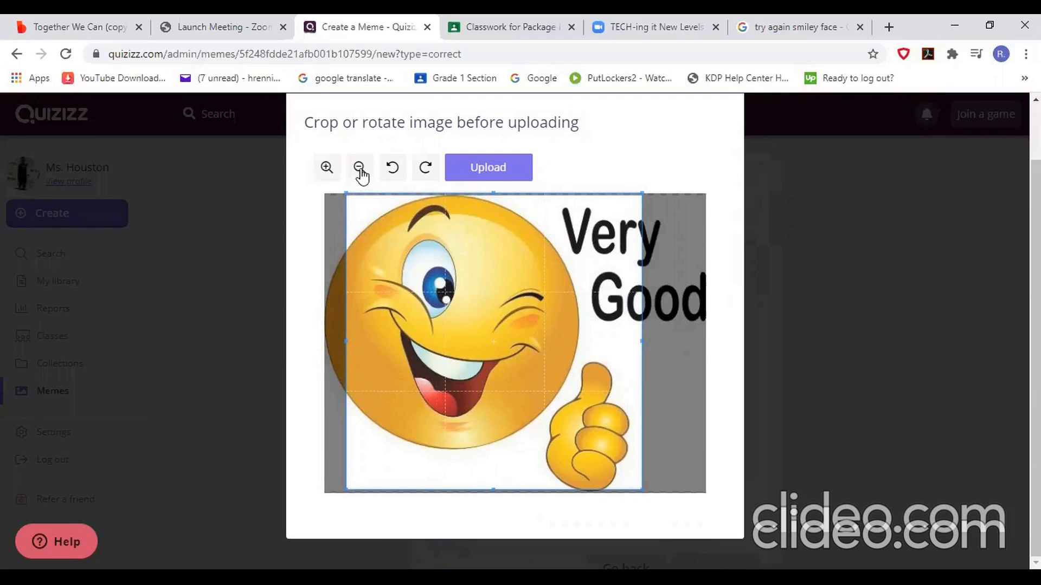
left_click(359, 170)
left_click(359, 170)
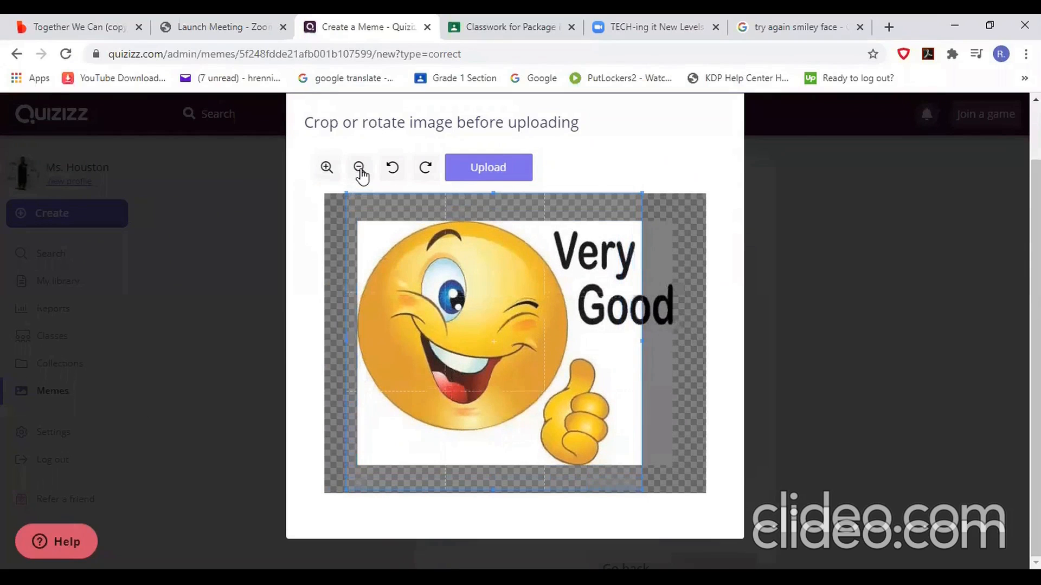
left_click(360, 169)
left_click_drag(516, 398, 528, 398)
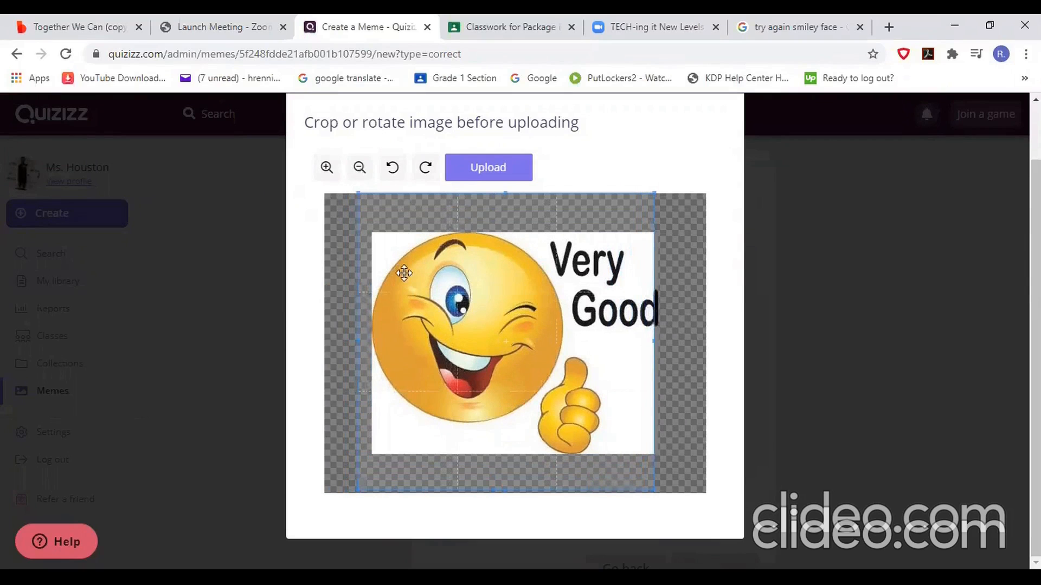
left_click_drag(394, 284, 400, 301)
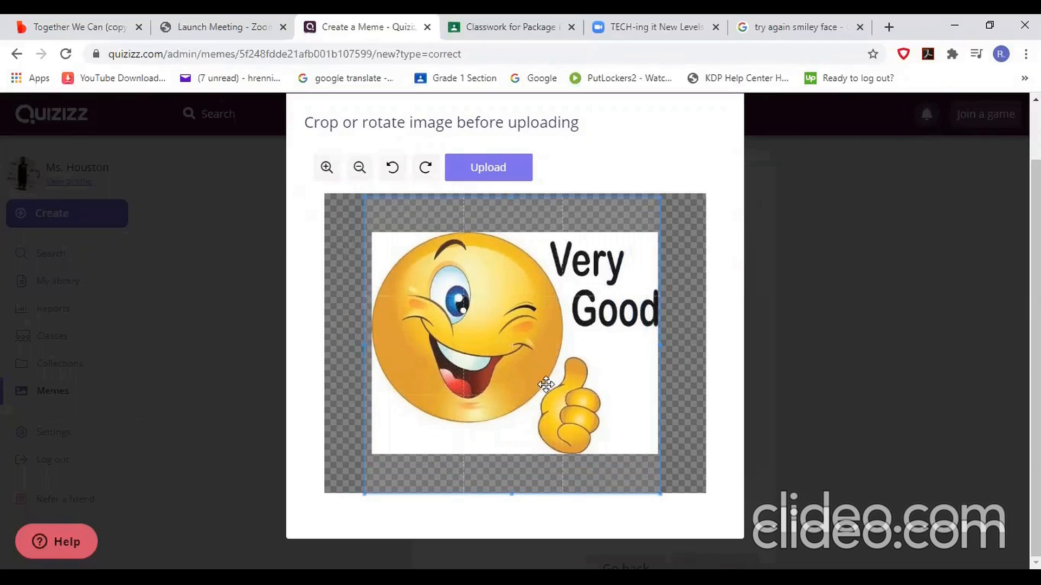
left_click_drag(542, 391, 560, 377)
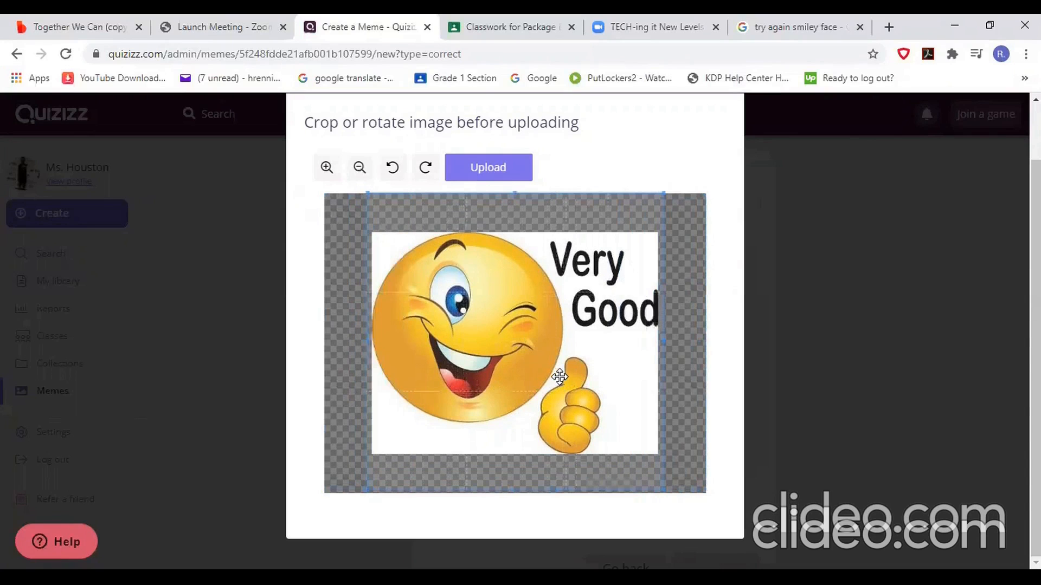
Upload the cropped image, clear both captions, and save the meme named 'Good job'
left_click(489, 168)
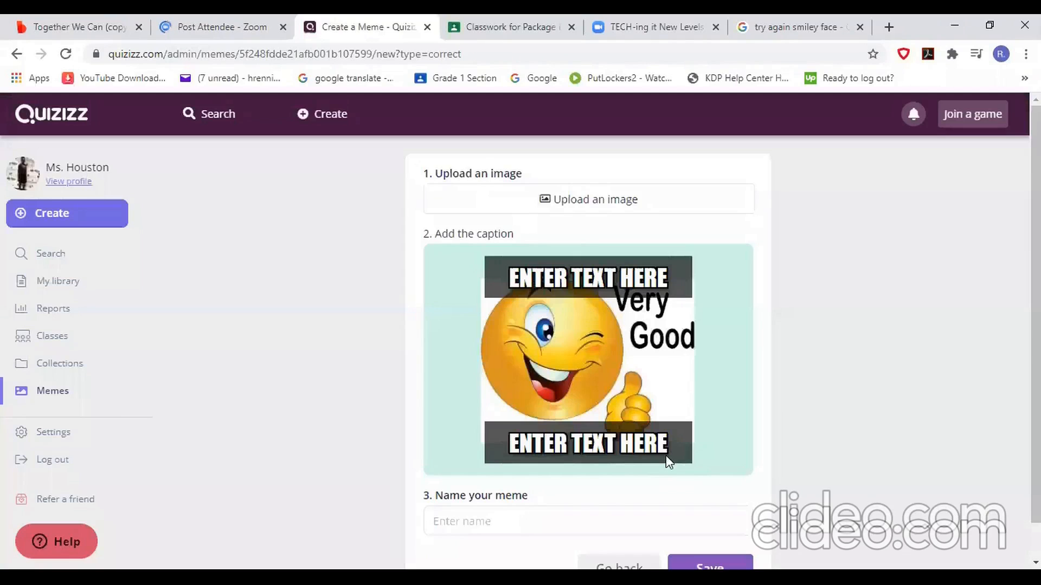
left_click(517, 263)
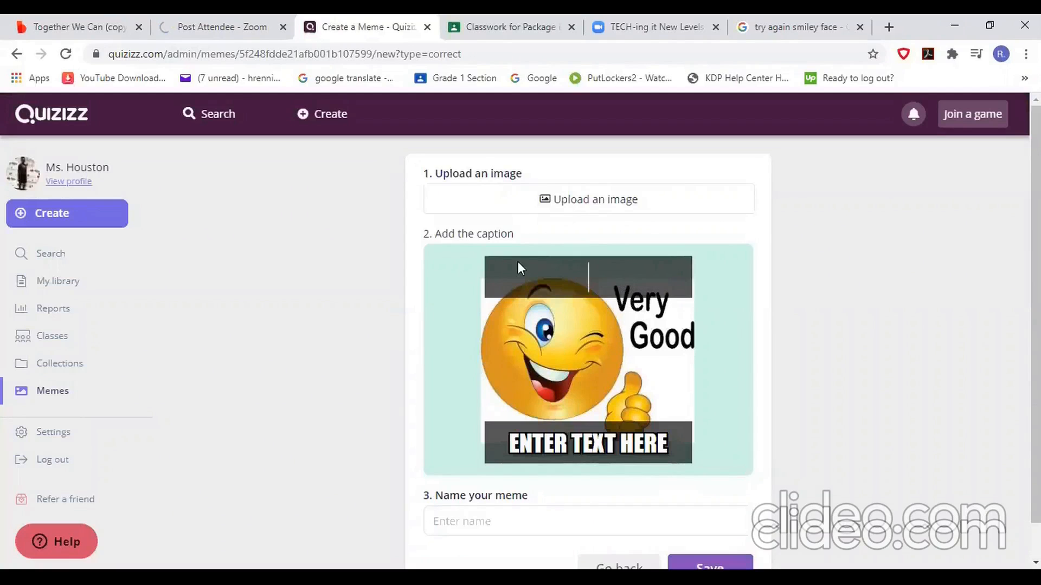
left_click(621, 452)
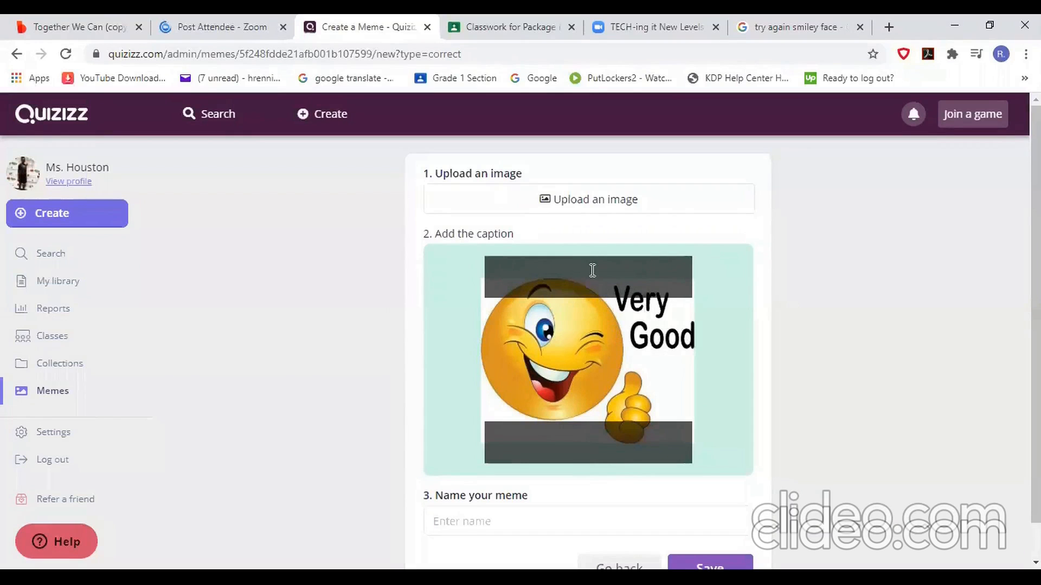
scroll(588, 469, "down", 1)
scroll(587, 466, "up", 1)
scroll(587, 474, "down", 1)
scroll(490, 479, "up", 1)
scroll(498, 473, "down", 1)
left_click(500, 477)
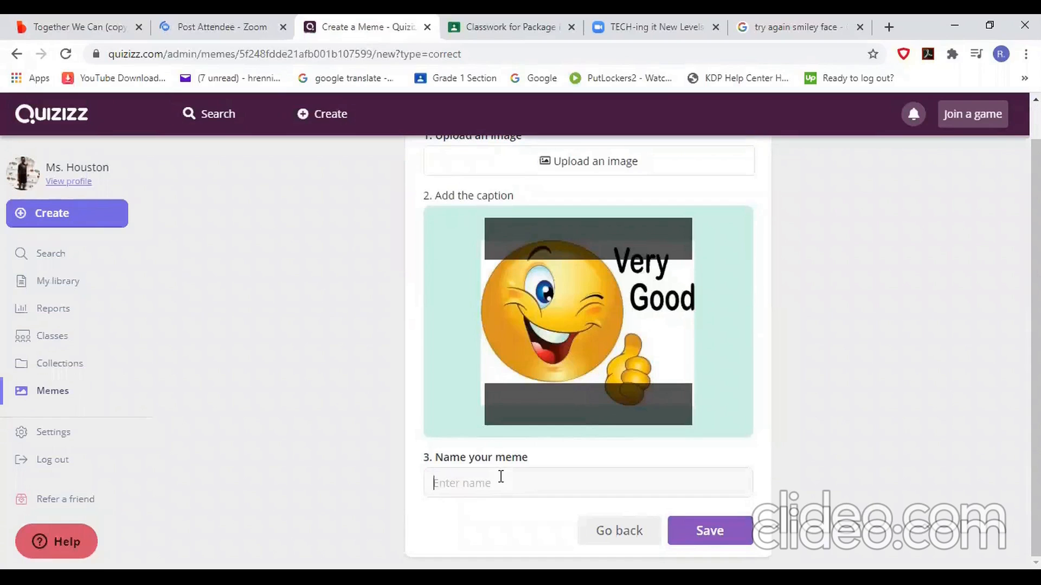
type("Good job")
left_click(711, 536)
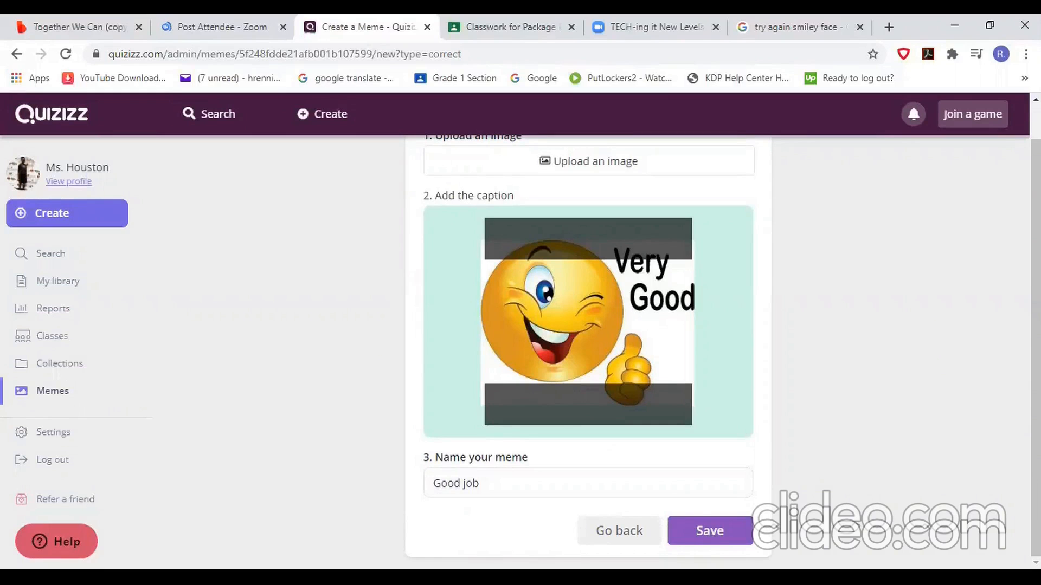
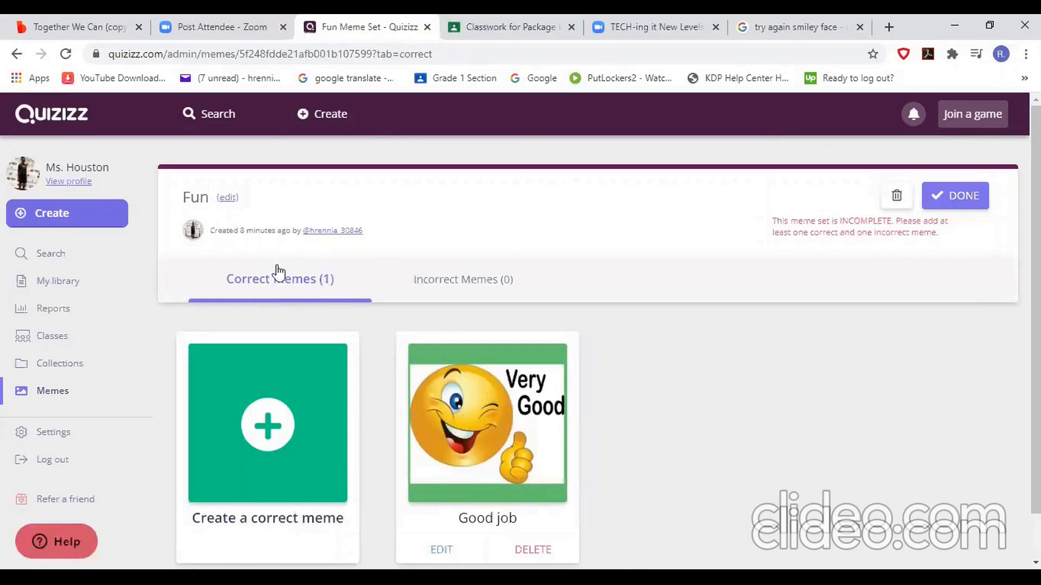
Switch to the Incorrect Memes list and start a new incorrect meme in the Fun set
left_click(455, 279)
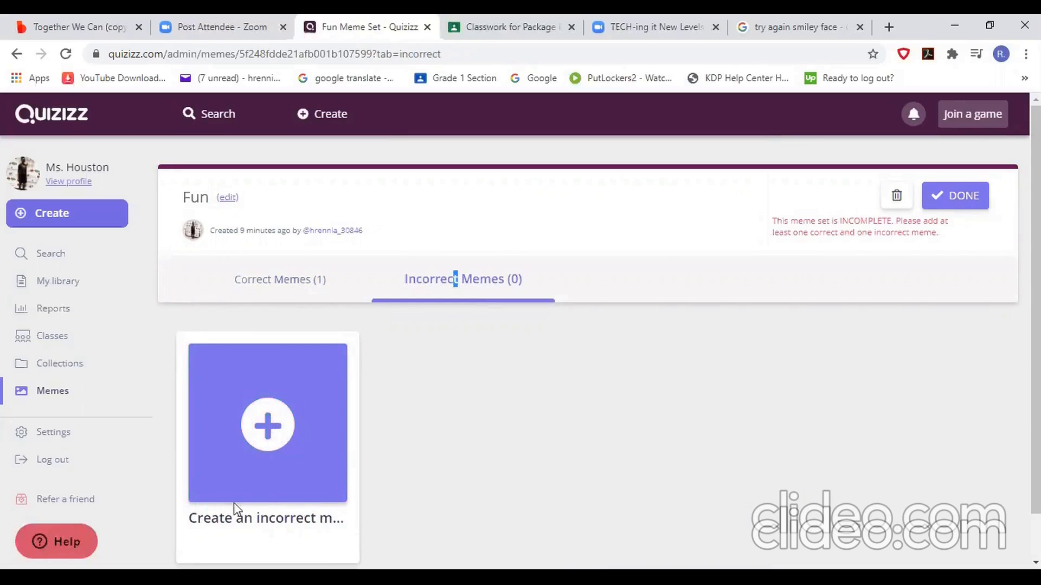
left_click(267, 427)
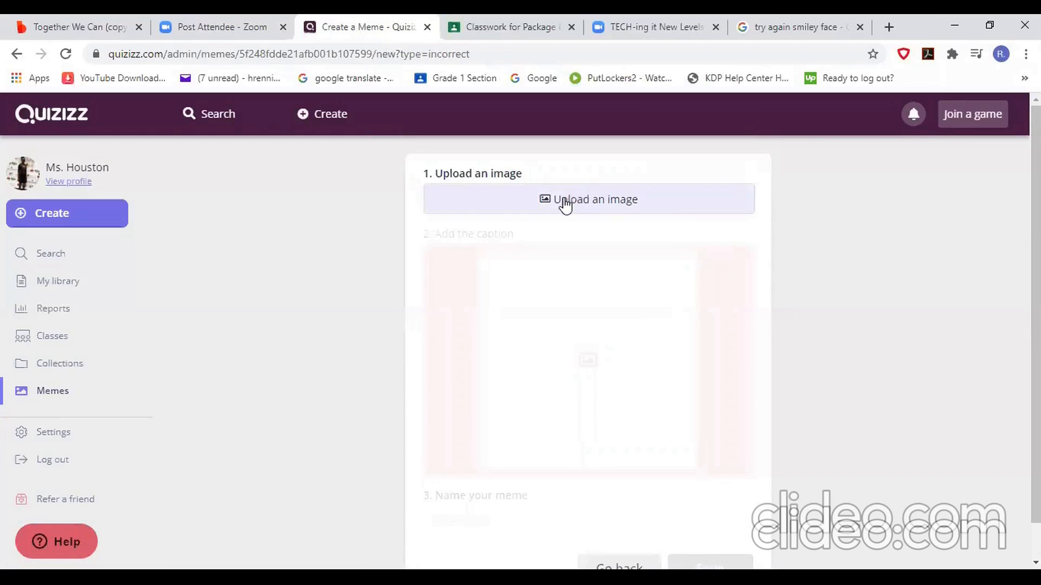
Load the 'incorrect' sad-smiley image, shift the crop box right over it, and upload it
left_click(565, 203)
left_click(280, 145)
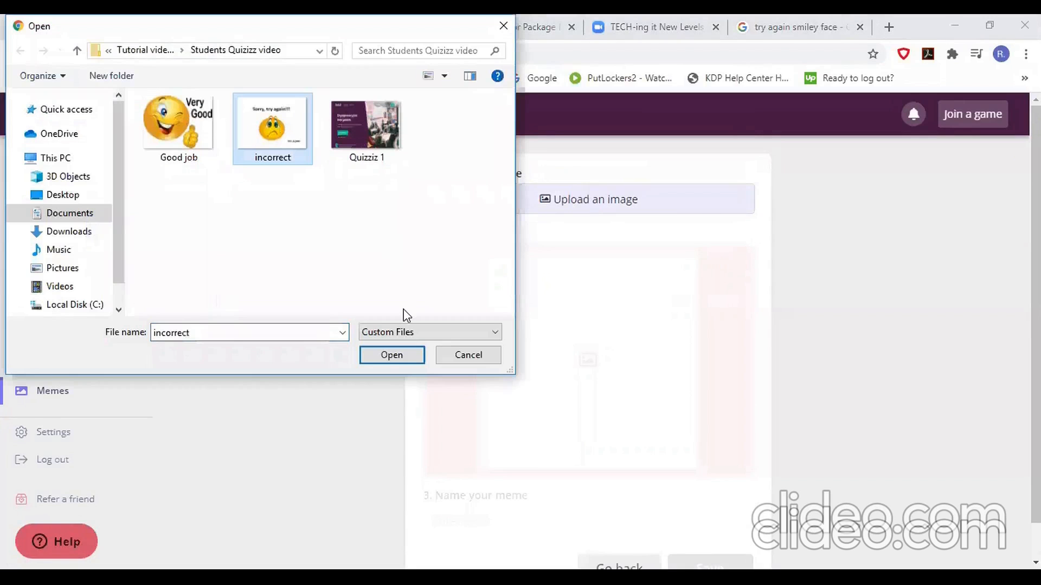
left_click(391, 357)
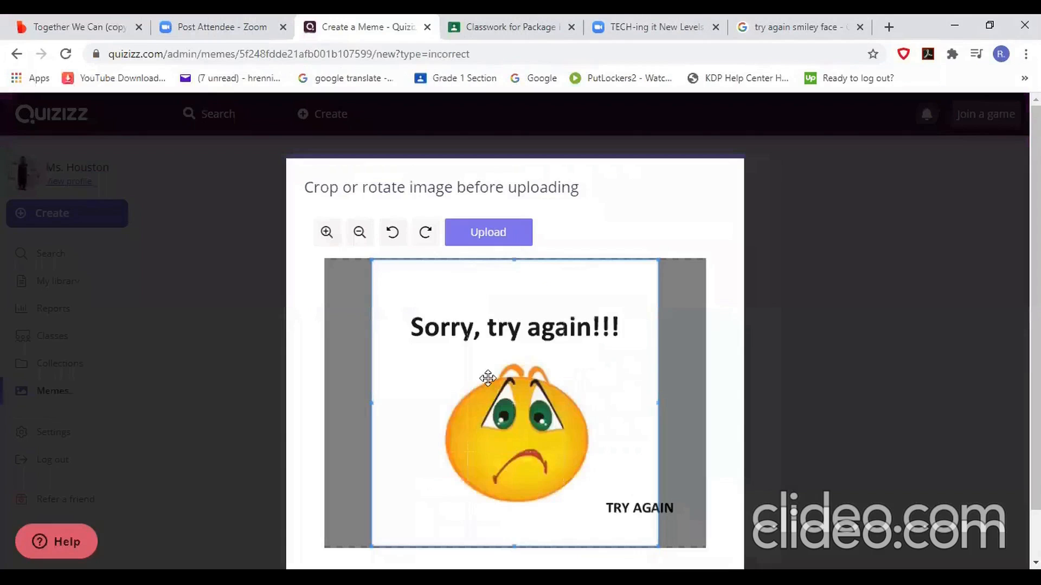
left_click_drag(487, 378, 514, 380)
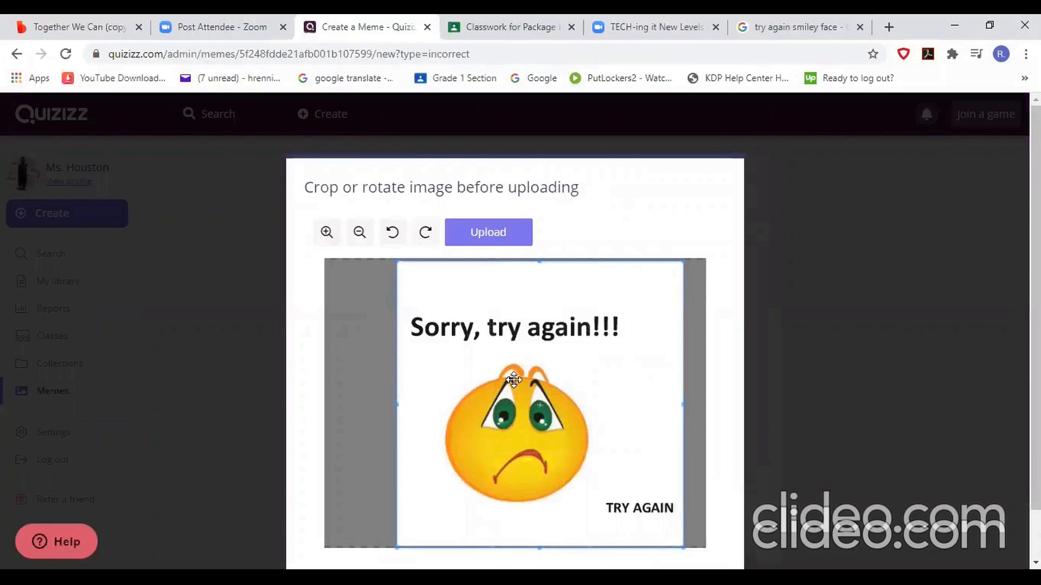
left_click(490, 232)
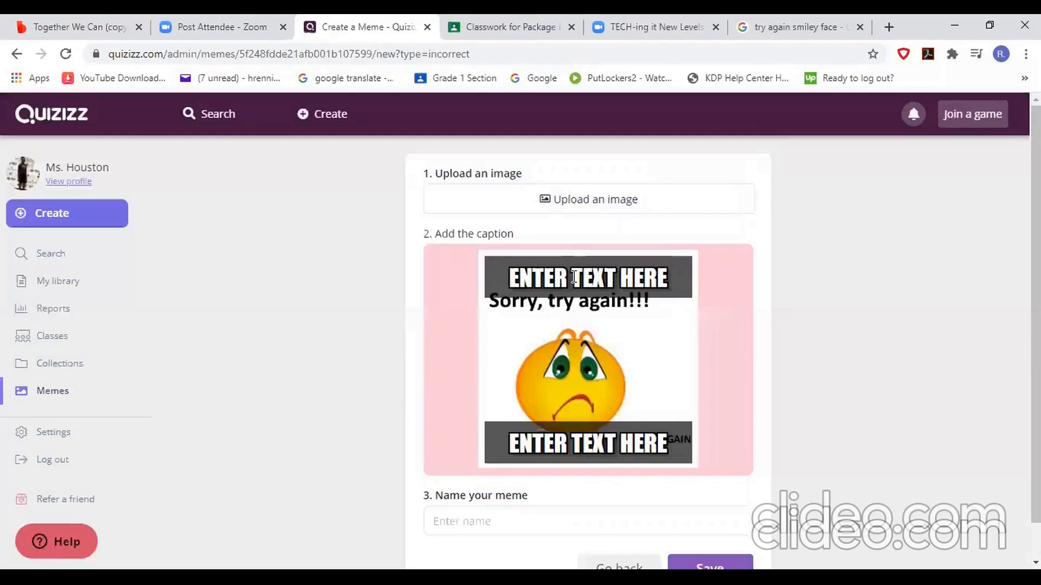
Clear both caption placeholders, name the meme 'Try again', and save it
left_click(573, 277)
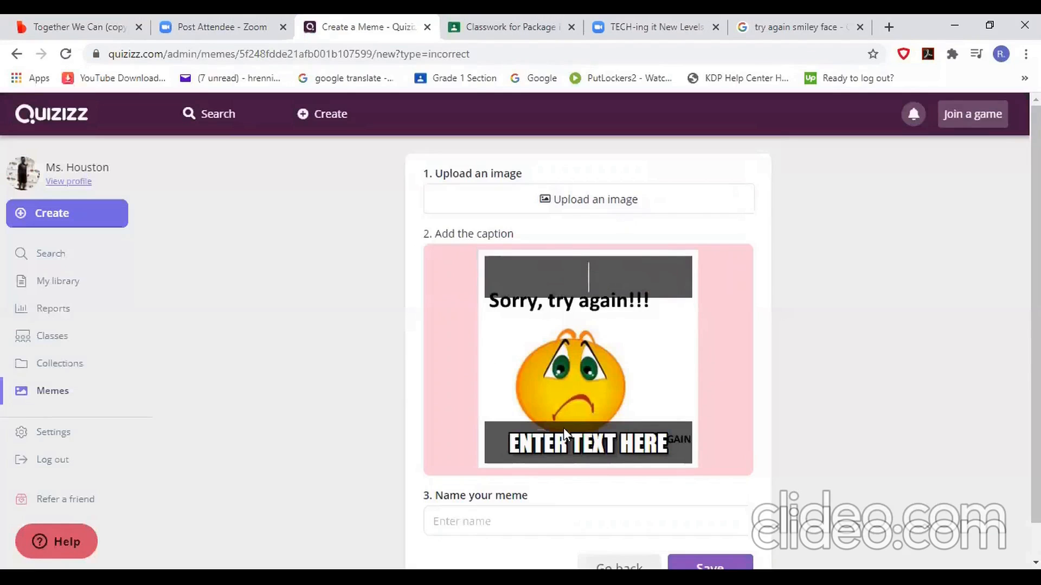
left_click(623, 446)
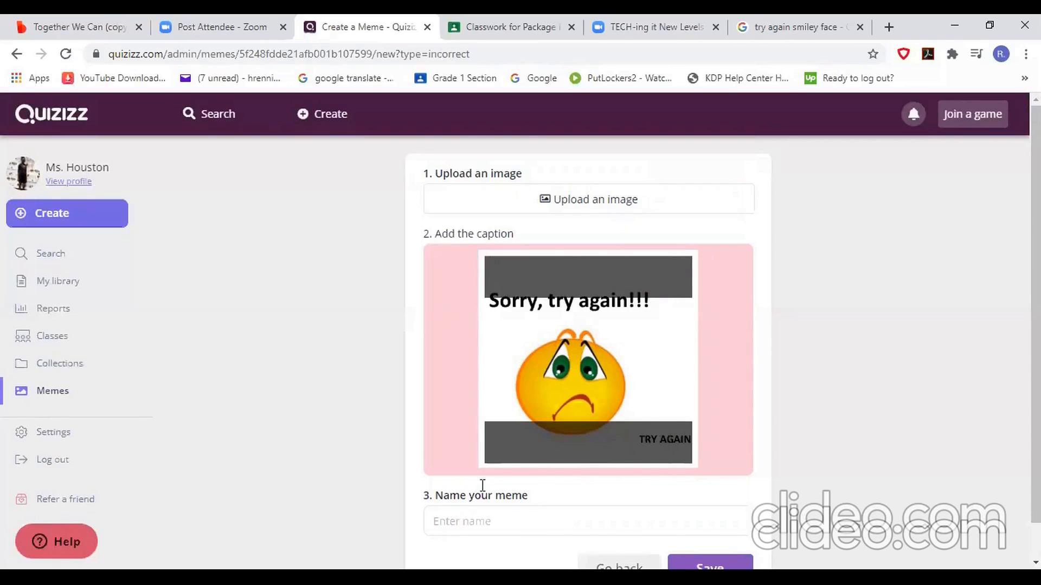
scroll(481, 485, "down", 1)
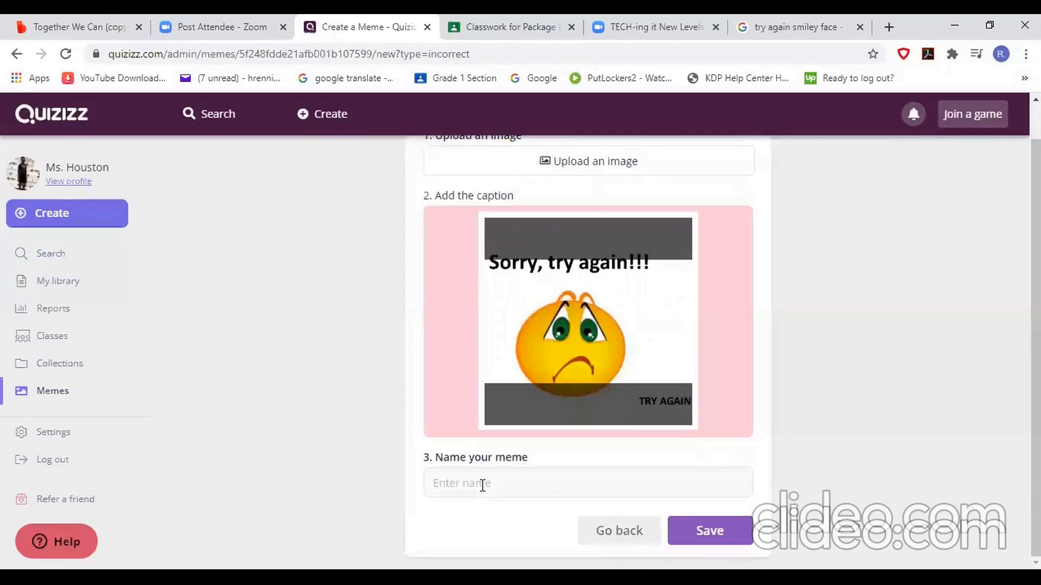
type("Try again")
left_click(707, 539)
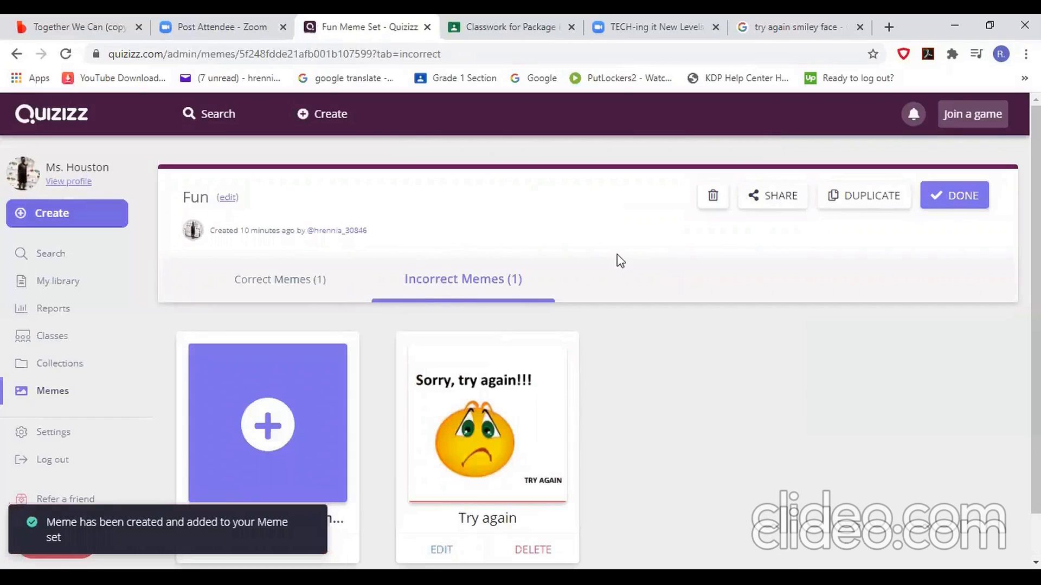
Check the Correct and Incorrect meme lists, then go to My library
left_click(284, 286)
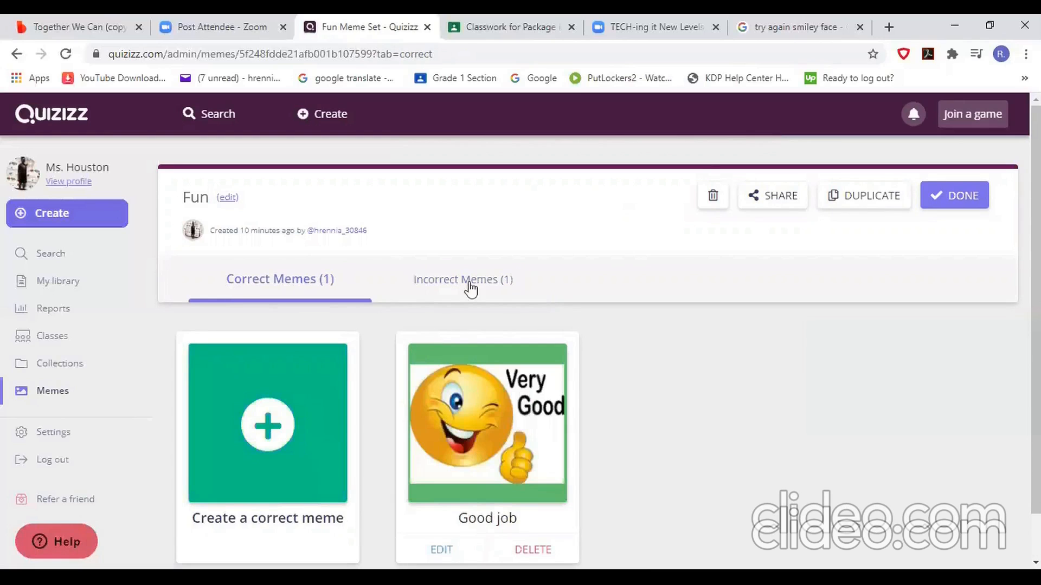
left_click(487, 280)
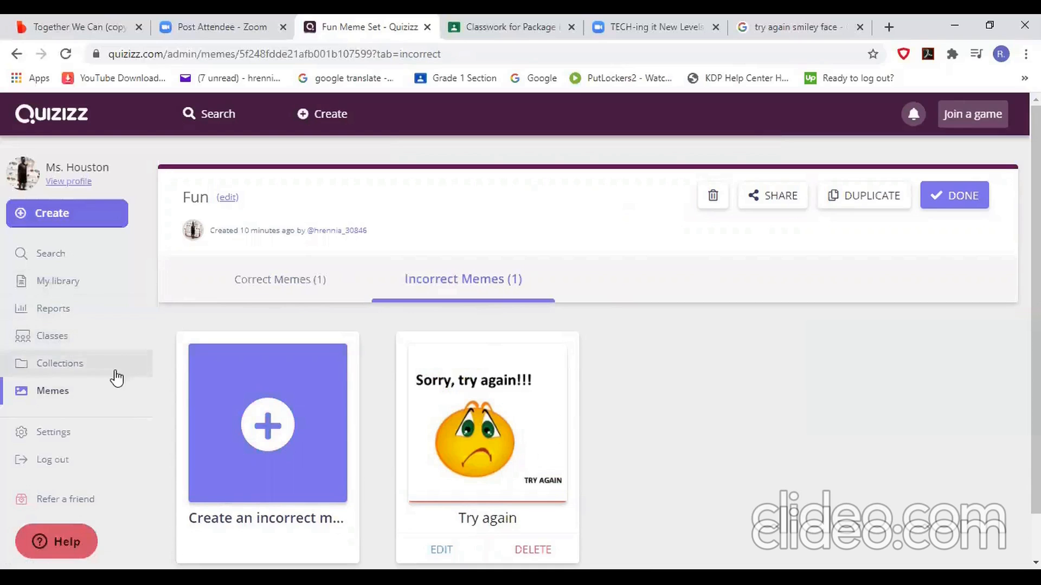
left_click(52, 282)
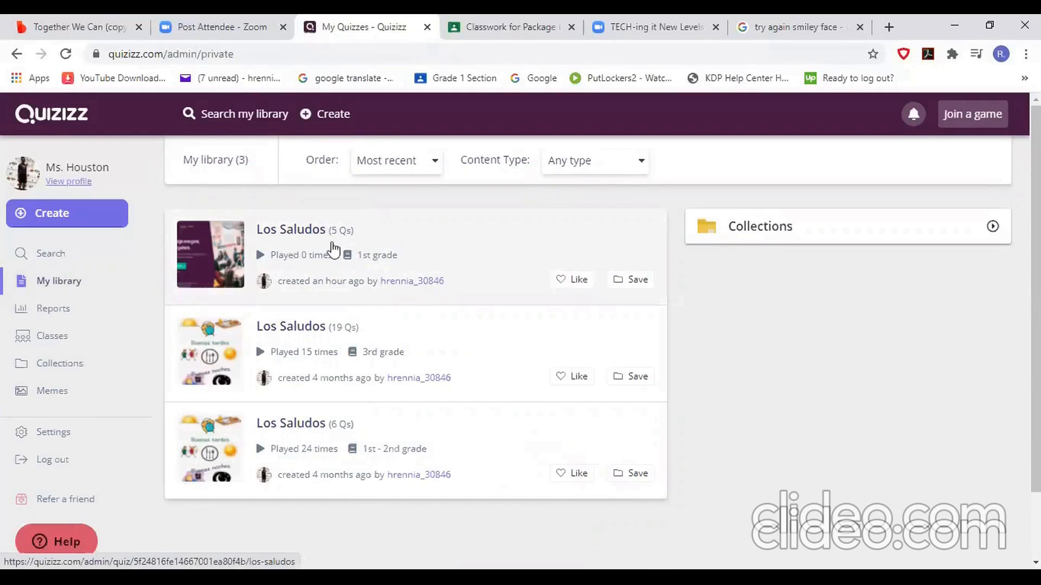
Open the 5-question Los Saludos quiz and scroll through its question preview
left_click(441, 234)
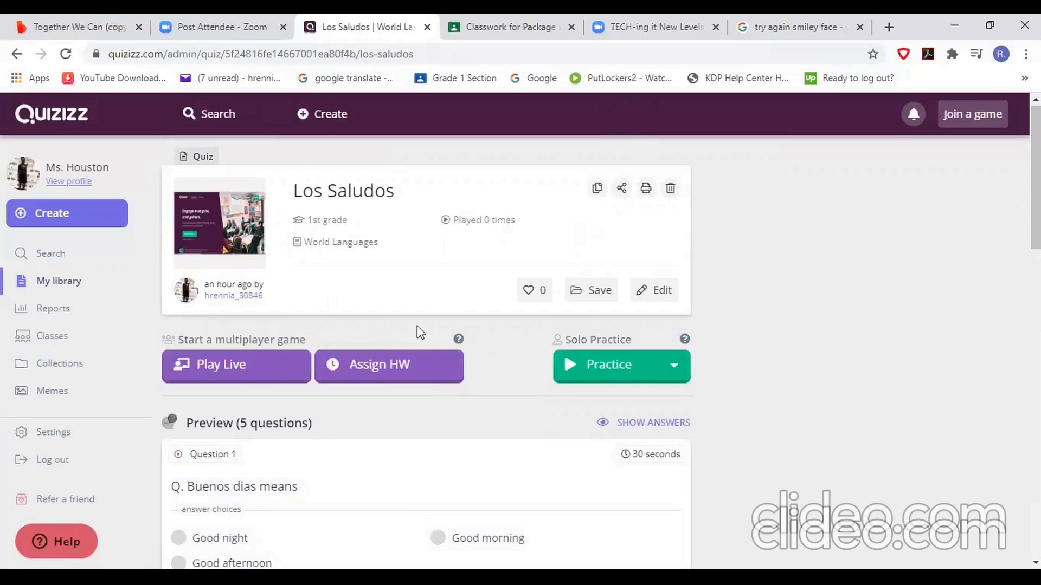
scroll(398, 351, "down", 2)
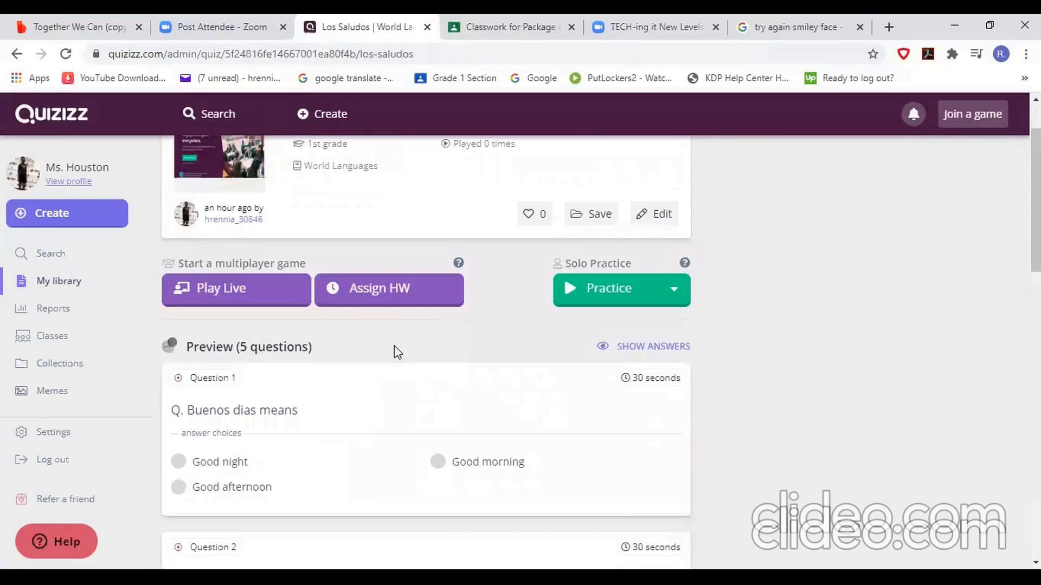
scroll(397, 350, "down", 2)
scroll(643, 353, "up", 2)
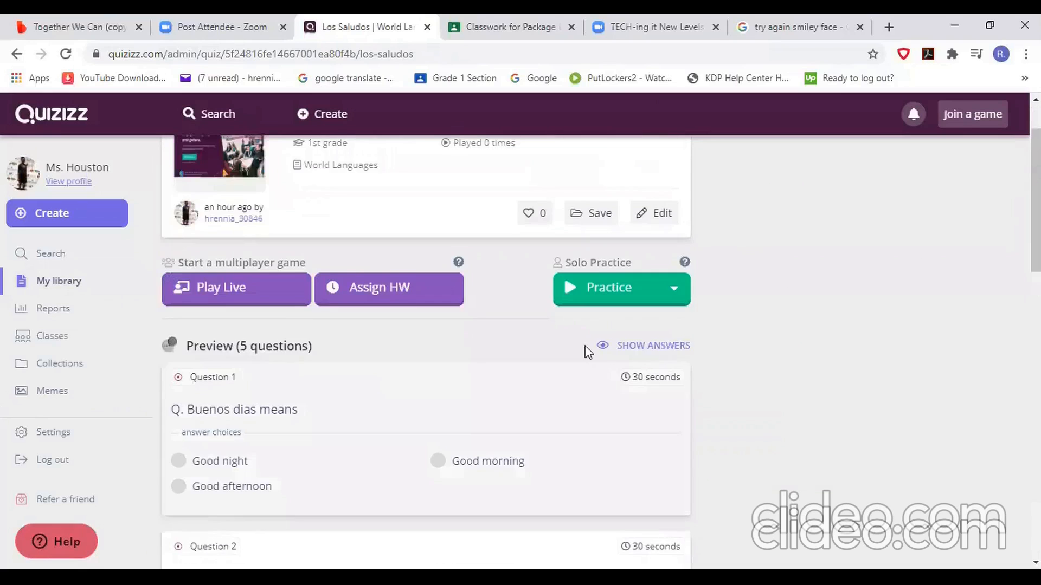
scroll(671, 280, "up", 2)
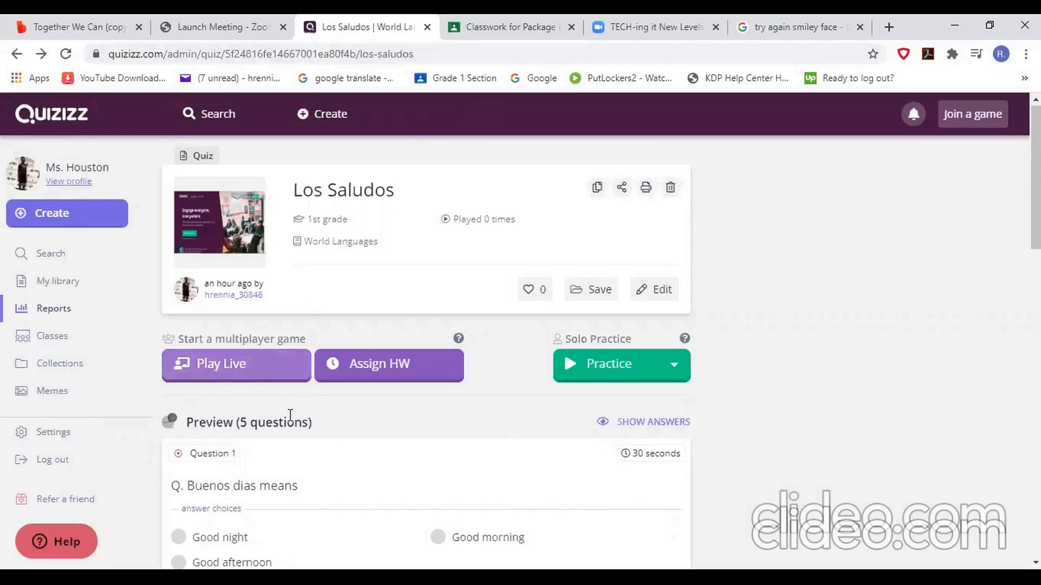
Host a live Los Saludos game in Classic mode, after briefly trying Test mode
left_click(242, 377)
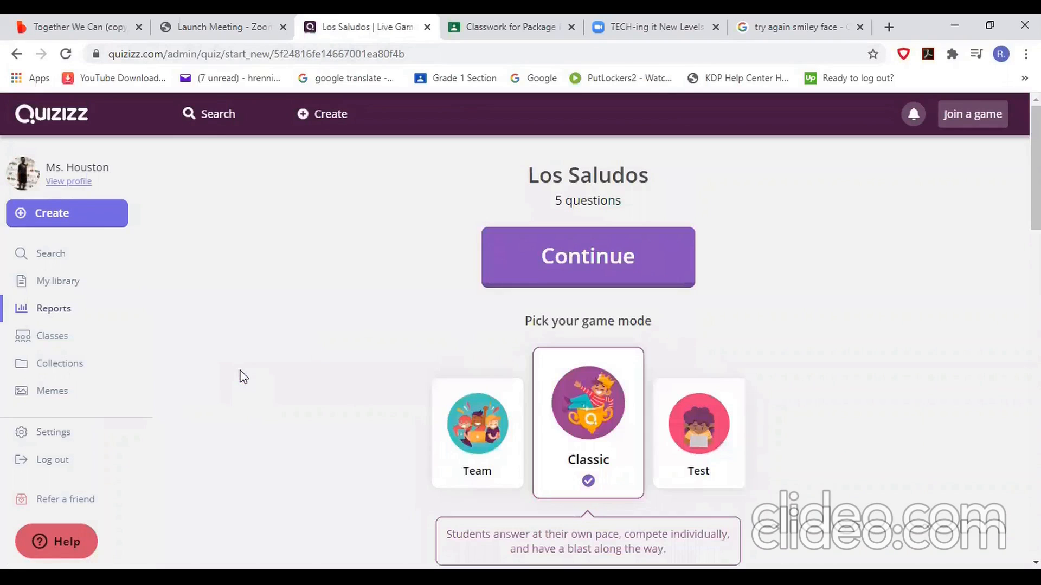
scroll(458, 307, "down", 1)
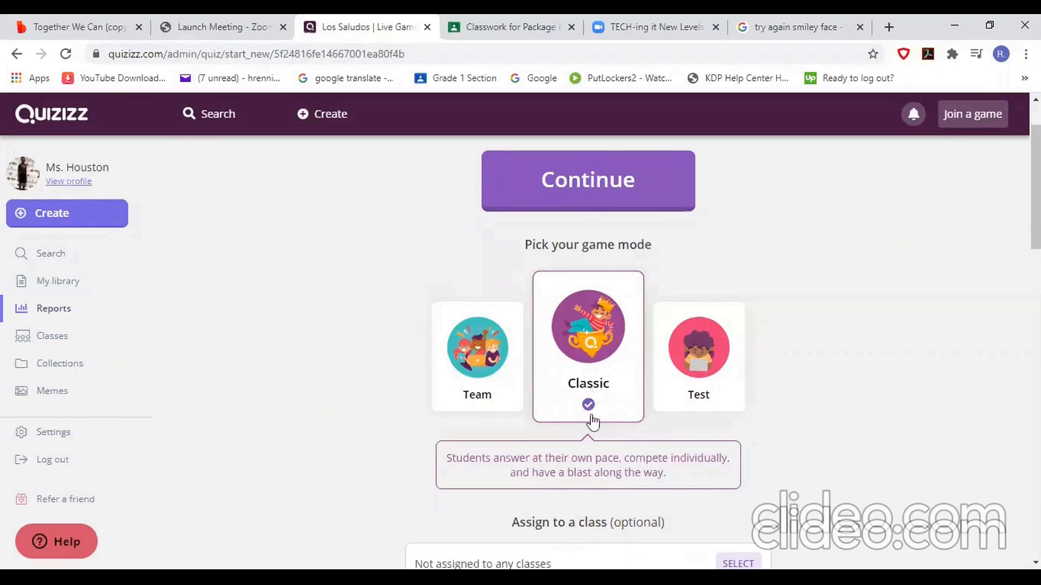
left_click(700, 359)
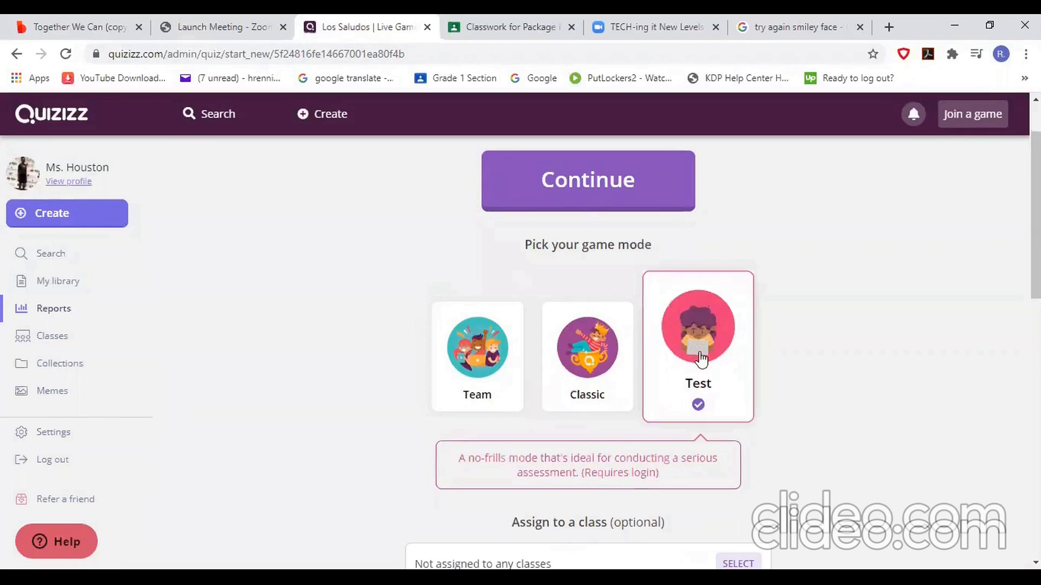
left_click(601, 359)
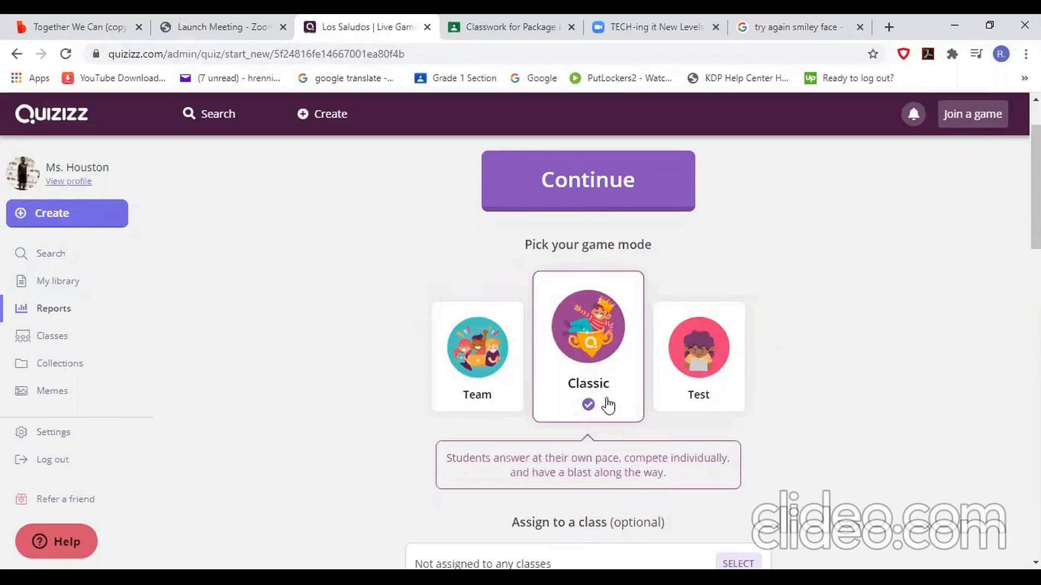
scroll(610, 404, "down", 3)
scroll(613, 409, "down", 1)
scroll(737, 412, "up", 5)
left_click(615, 264)
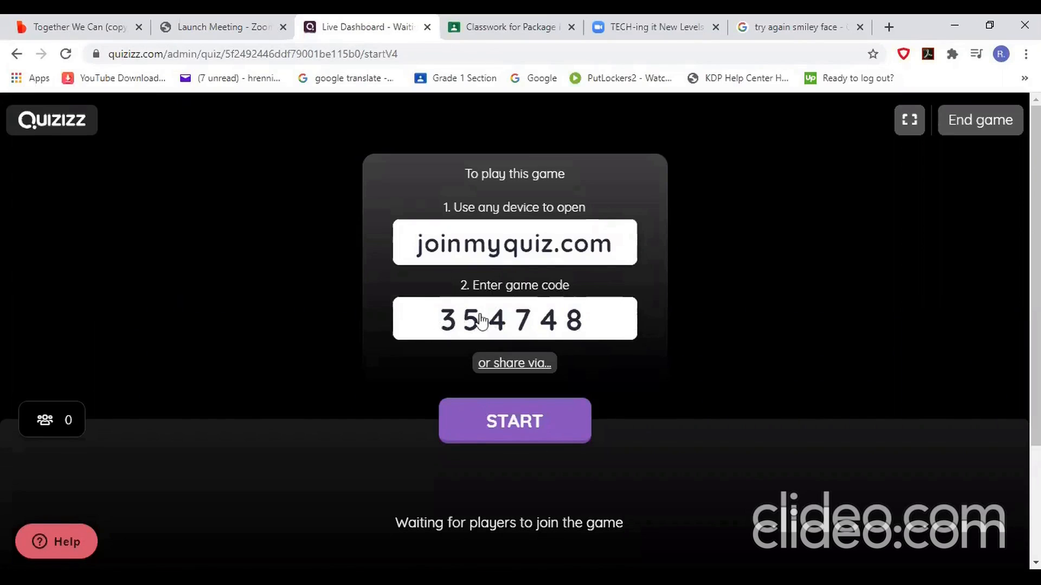
Try starting the empty lobby, then go back twice to the Los Saludos quiz page
left_click(534, 431)
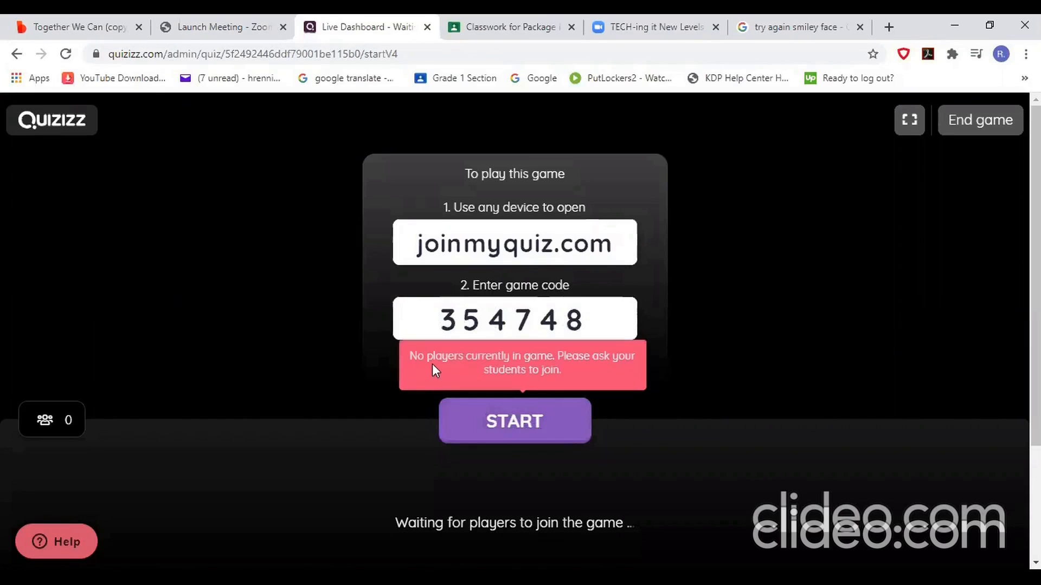
left_click(17, 54)
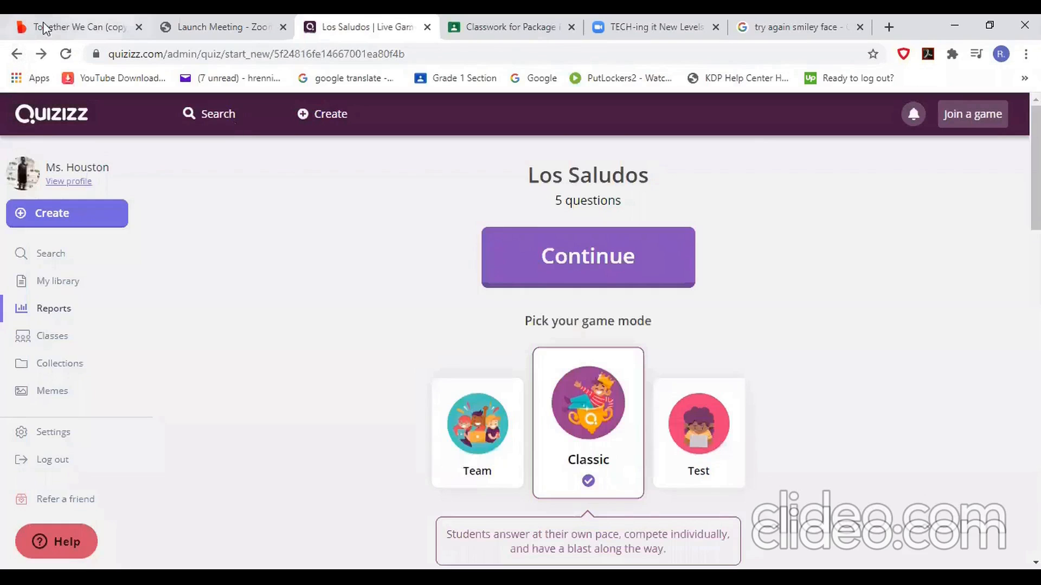
left_click(19, 54)
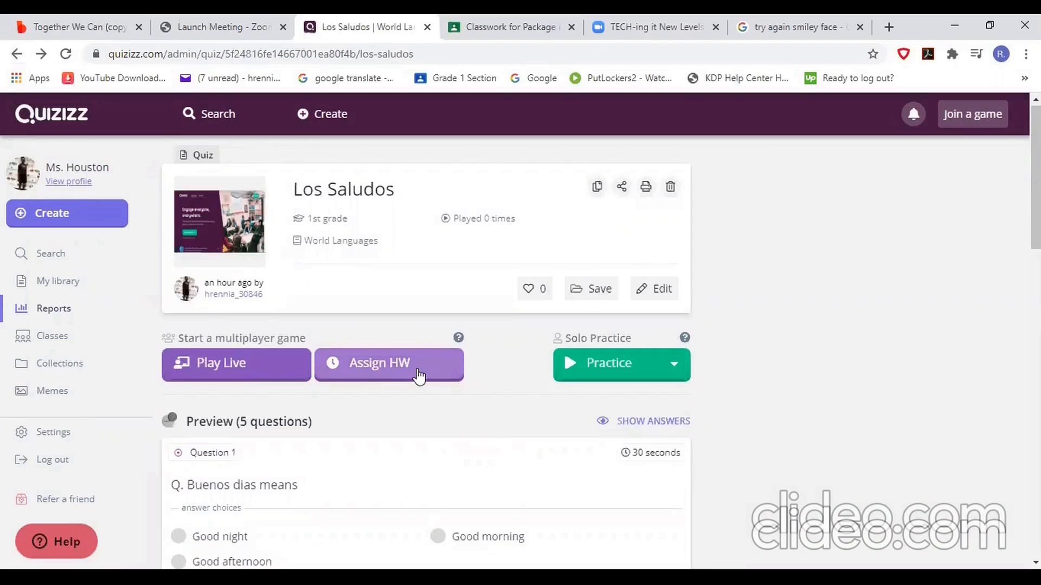
Assign Los Saludos as homework with an Aug 2nd due date and confirm
left_click(415, 375)
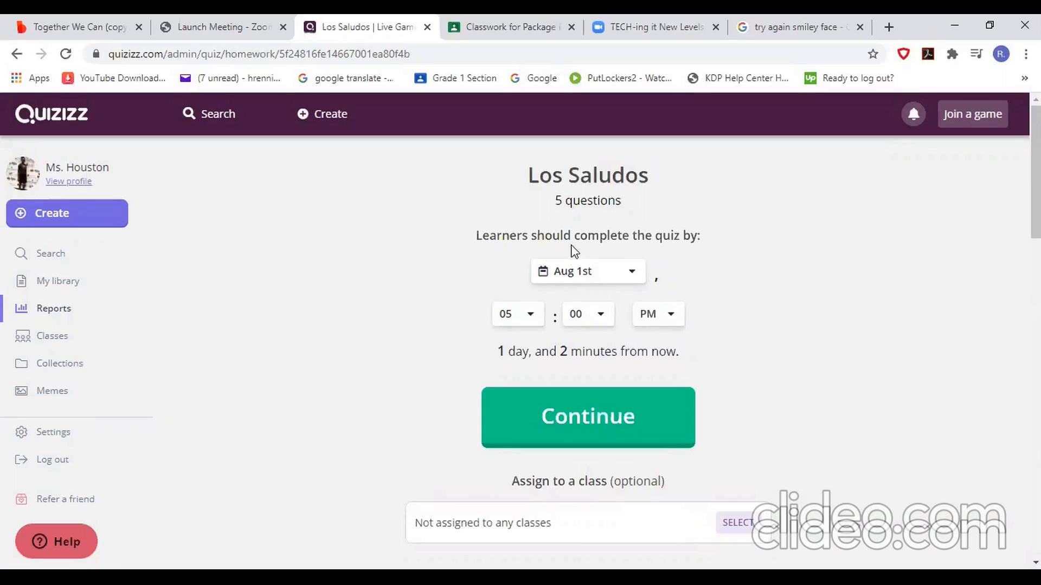
left_click(631, 274)
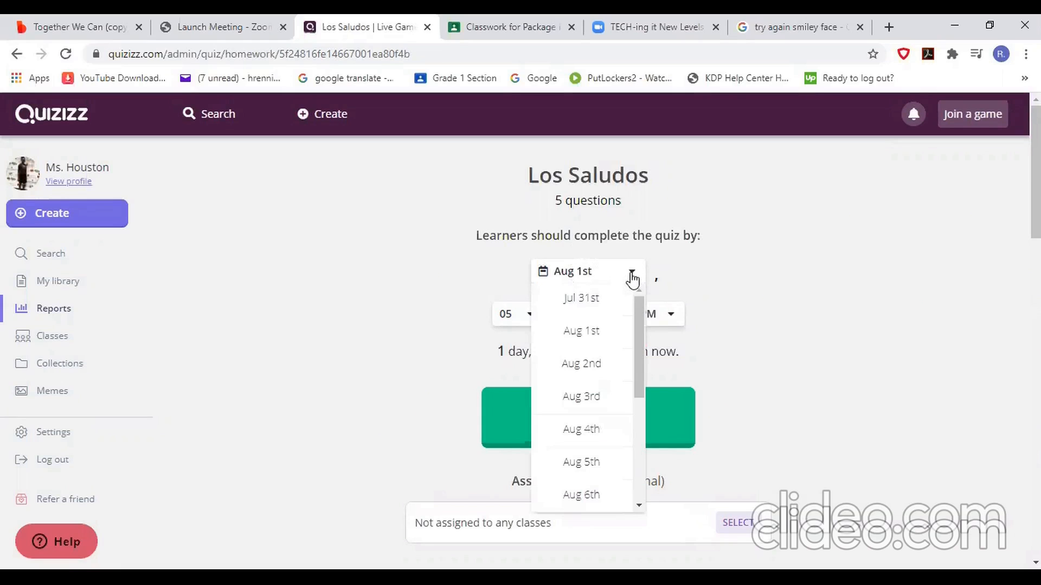
mouse_move(640, 304)
left_mouse_down()
mouse_move(641, 369)
mouse_move(642, 308)
left_mouse_up()
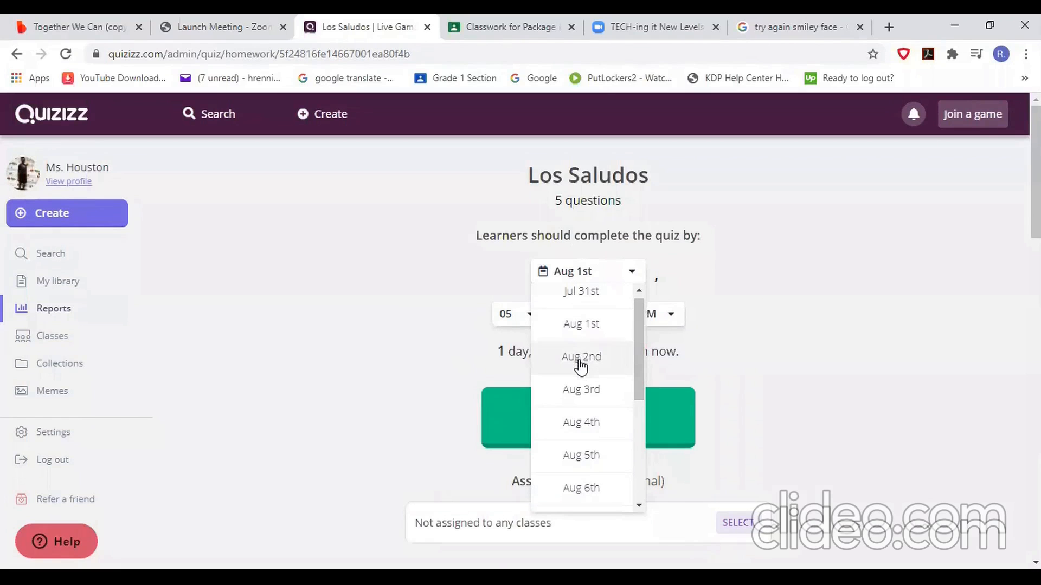
left_click(581, 358)
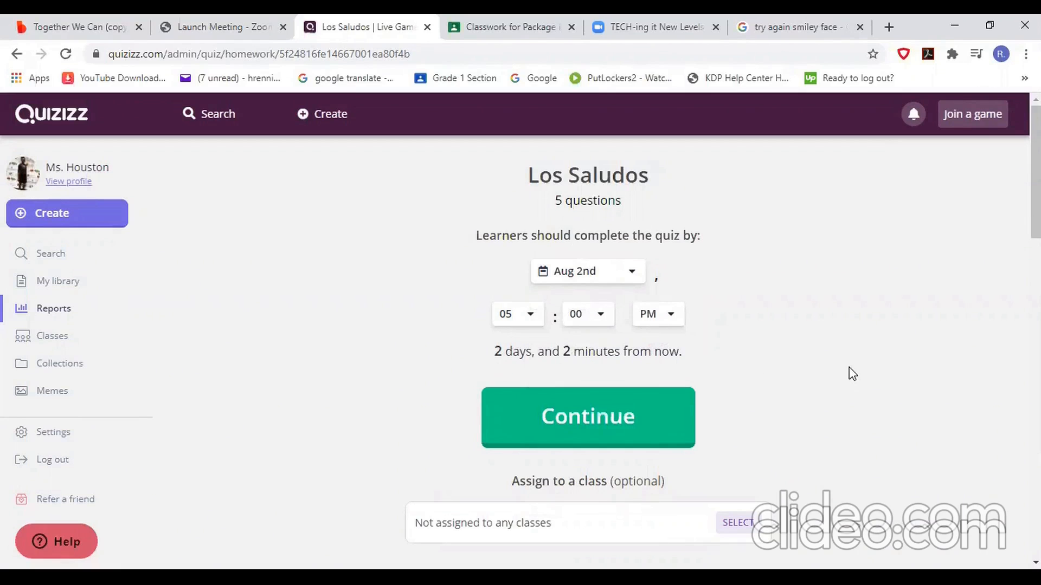
scroll(770, 403, "down", 2)
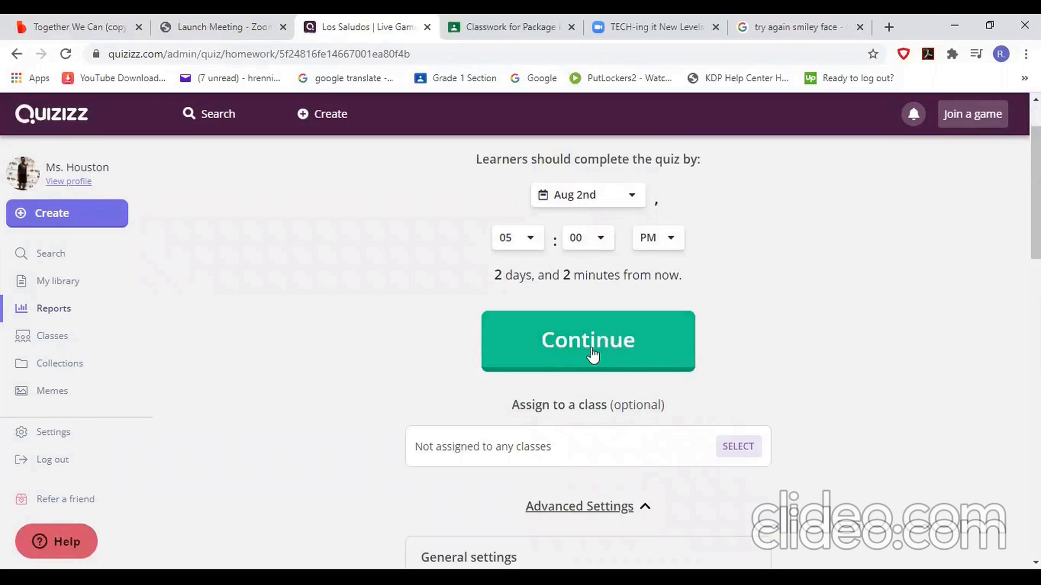
left_click(611, 350)
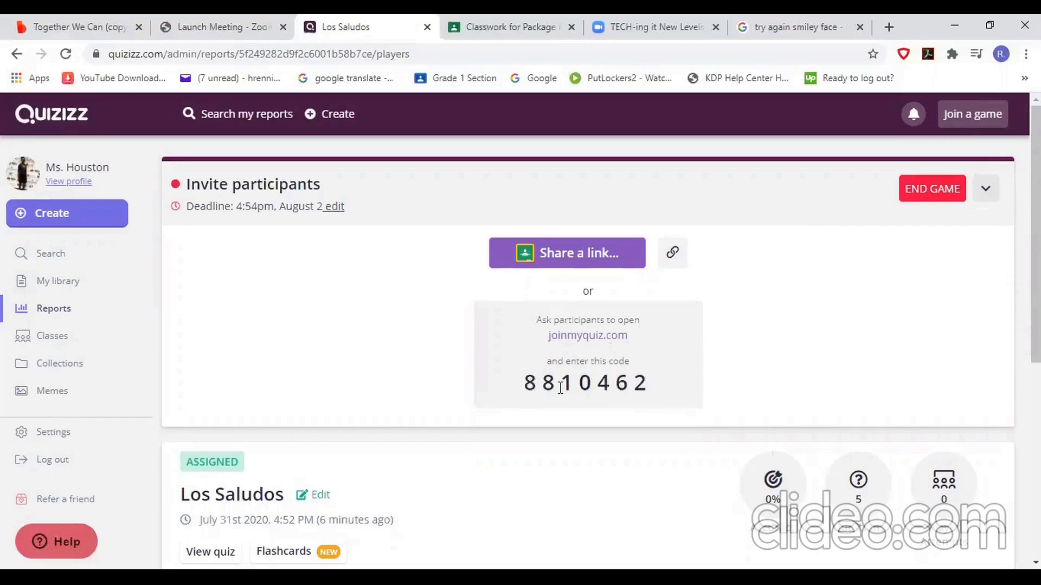
Open and close the share-link window, select join code 8810462, then go back to homework settings
left_click_drag(526, 383, 665, 386)
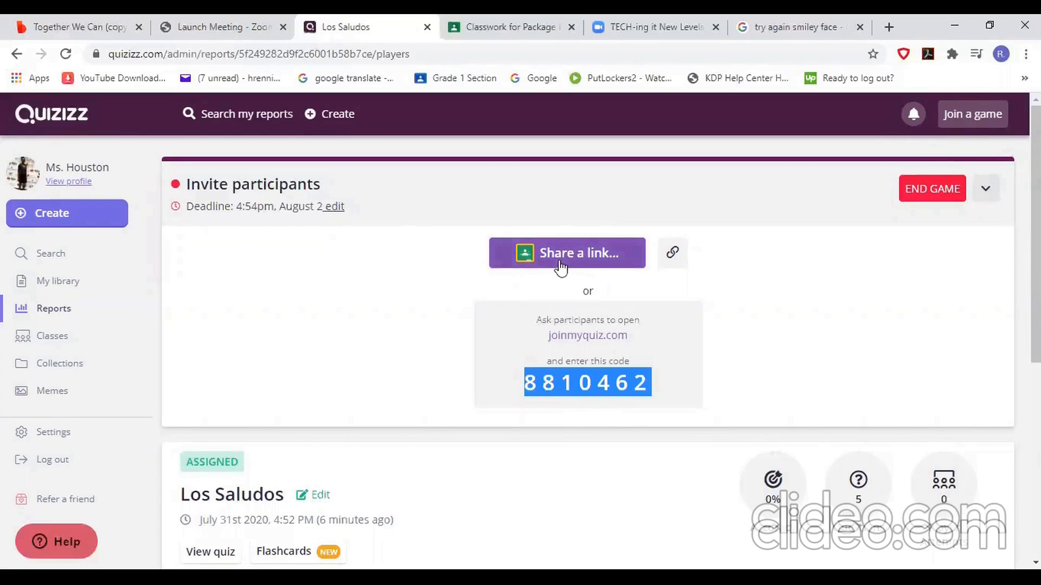
left_click(596, 260)
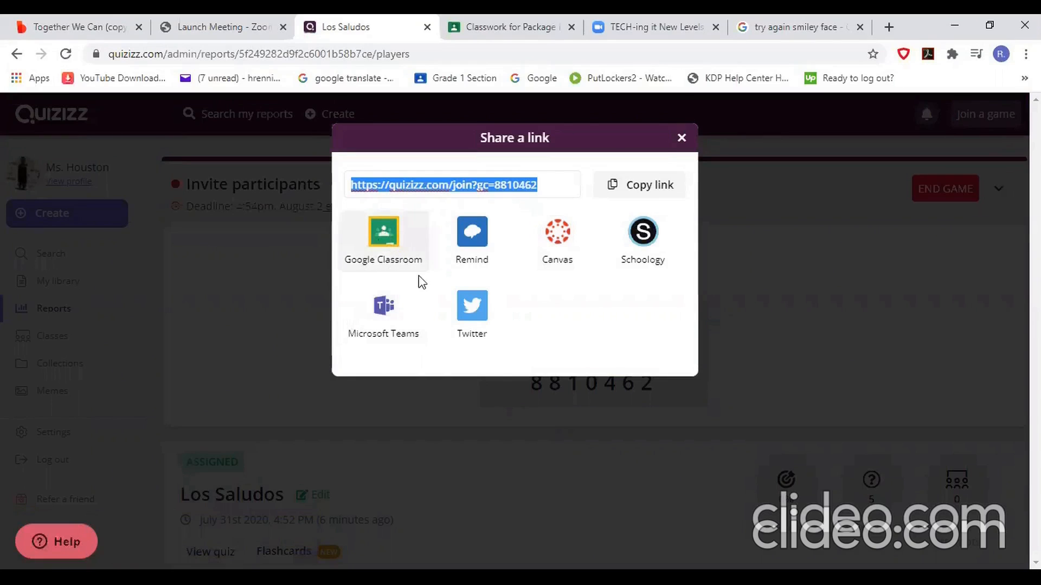
left_click(681, 139)
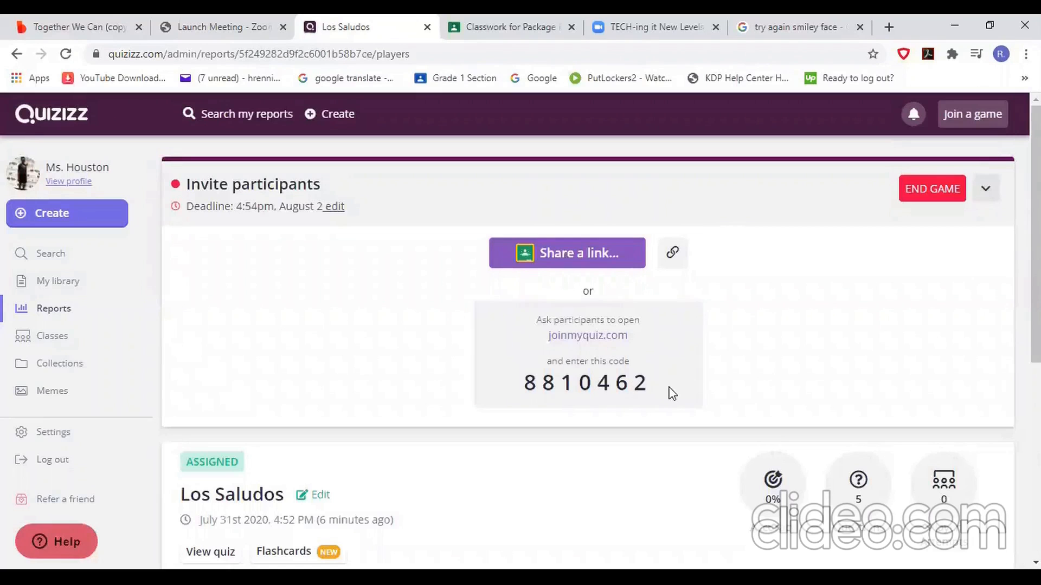
left_click_drag(649, 383, 516, 383)
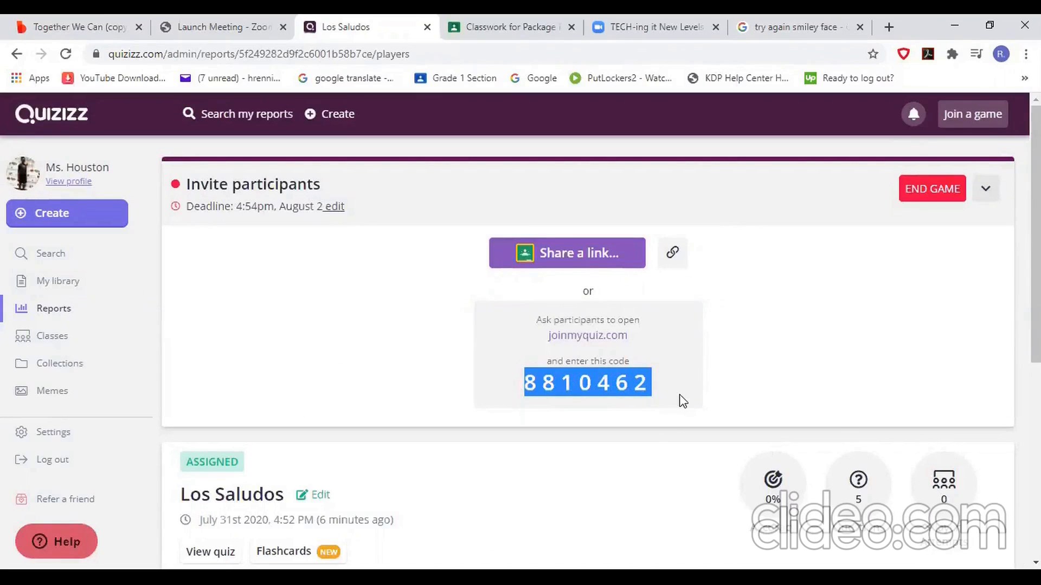
left_click(14, 55)
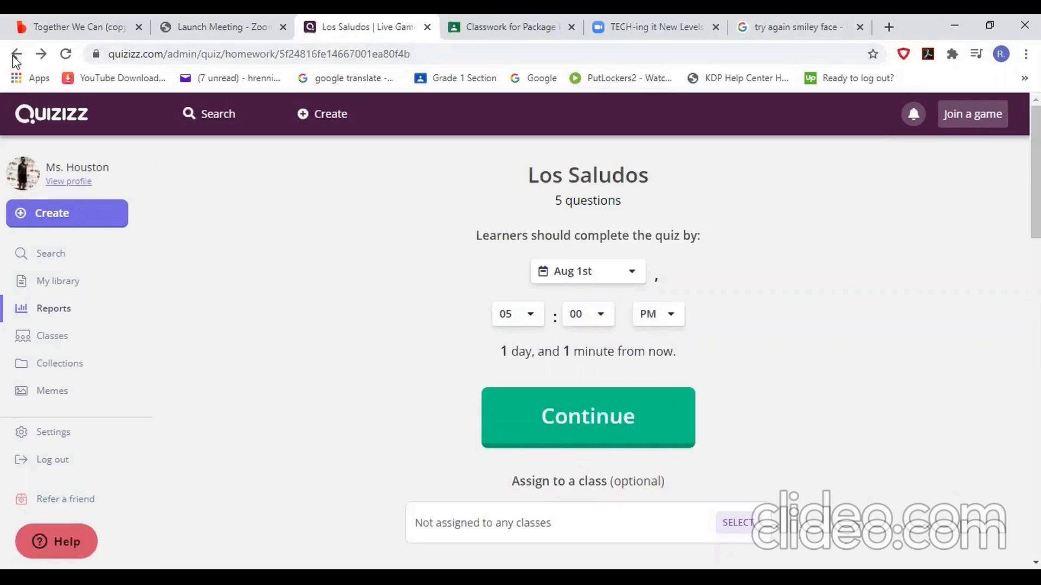
Return to the quiz overview and start a solo Practice play of Los Saludos
left_click(16, 55)
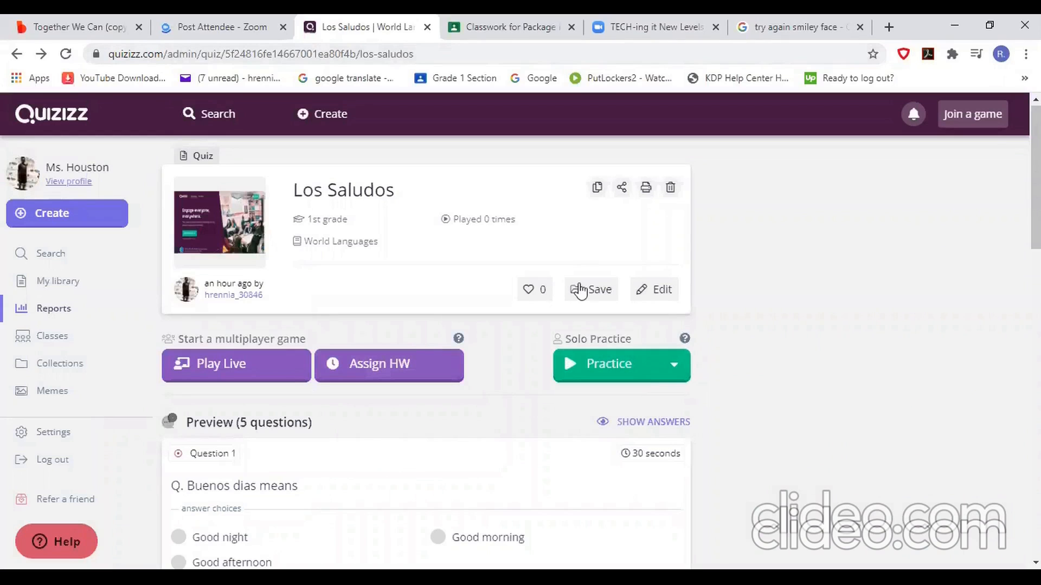
scroll(672, 293, "down", 1)
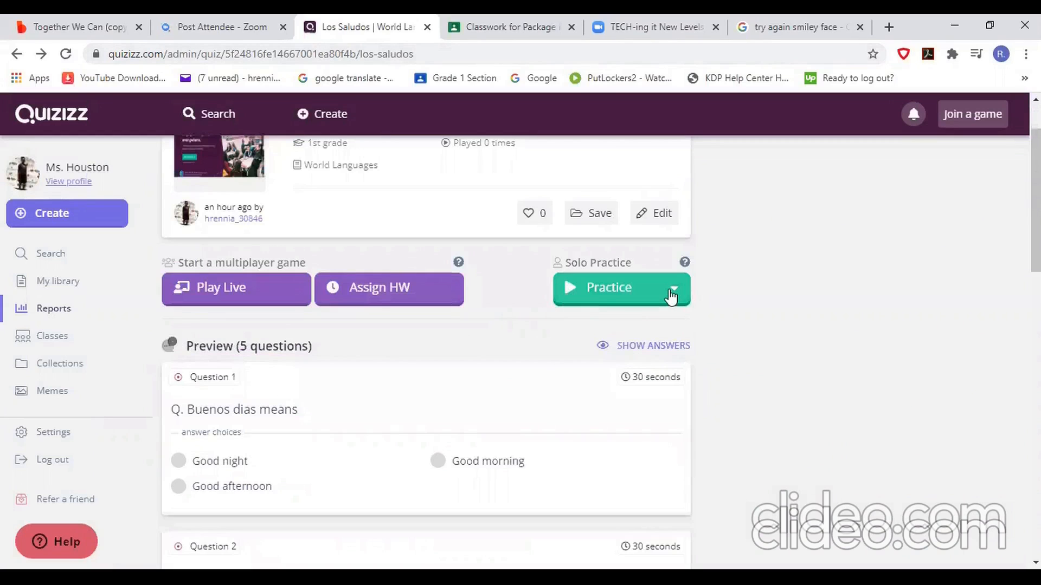
left_click(672, 294)
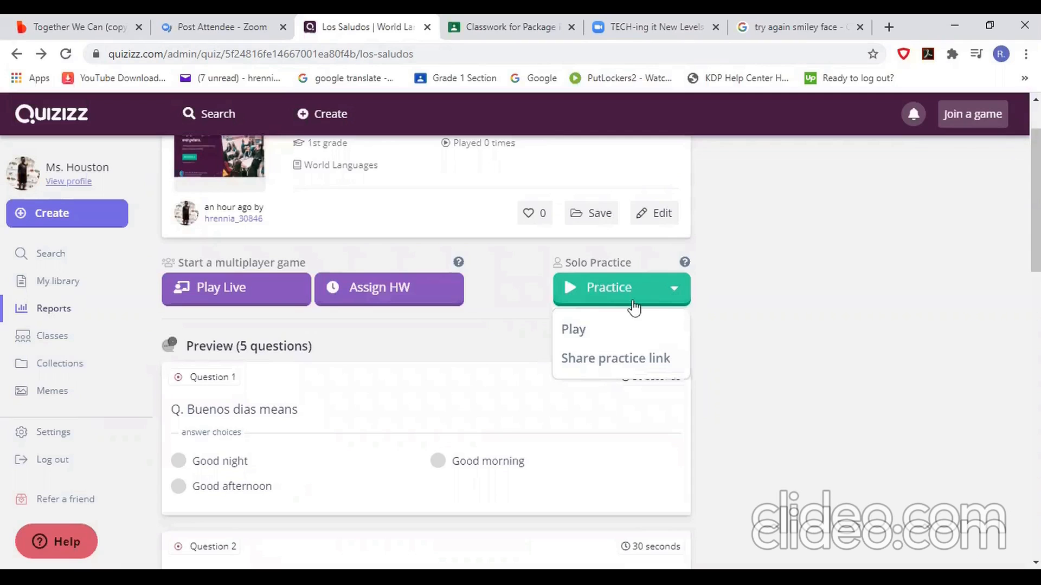
left_click(582, 332)
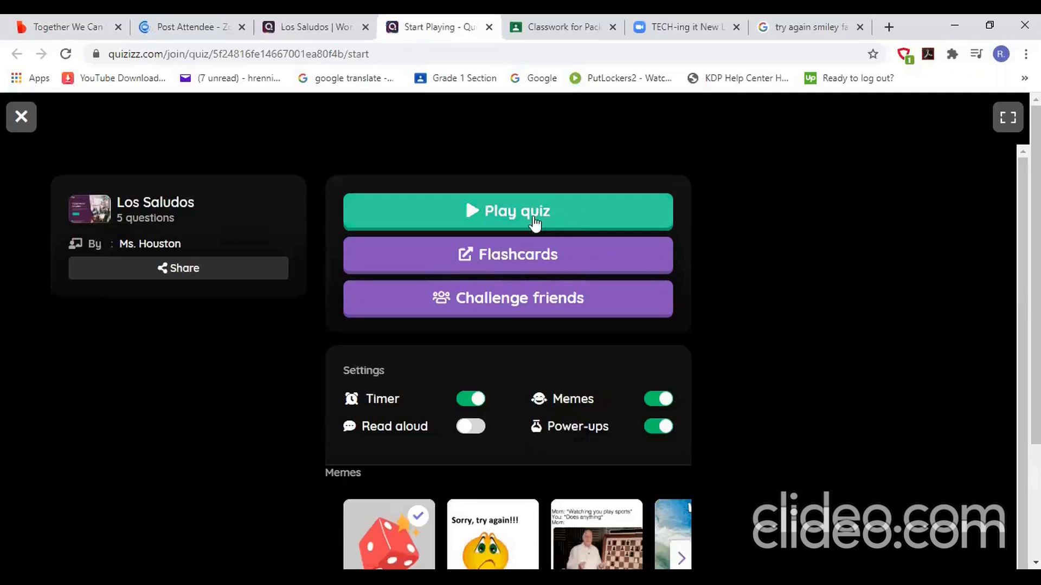
Highlight the Los Saludos quiz title and its 5 questions count
triple_click(118, 207)
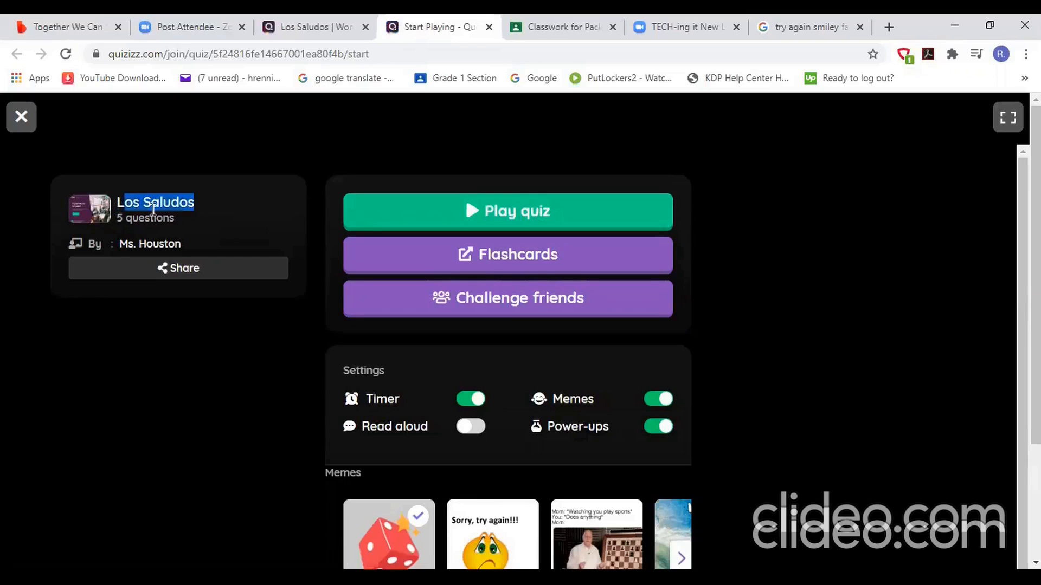
left_click(137, 215)
left_click_drag(112, 215, 129, 243)
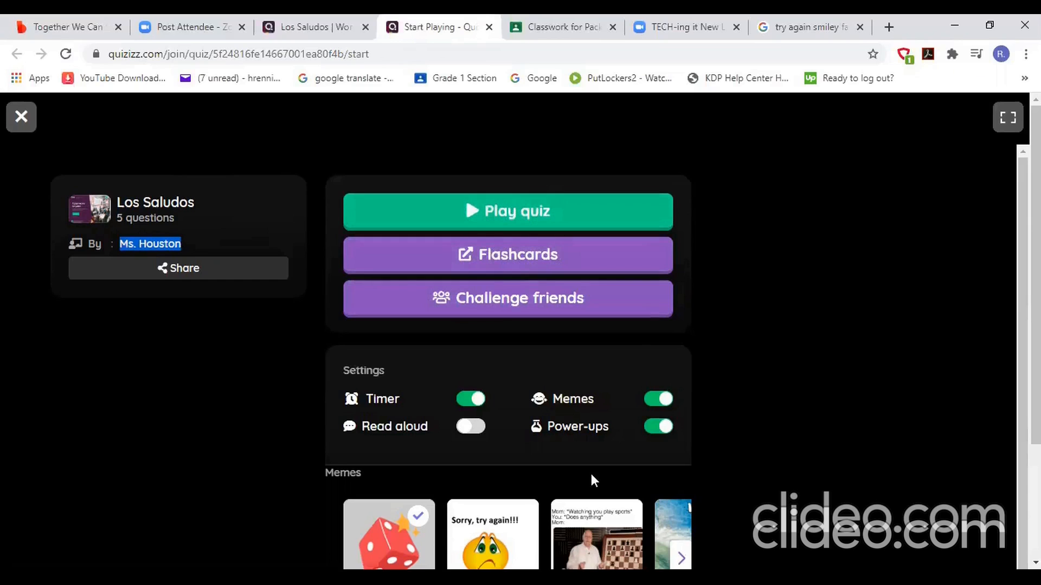
Pick the Fun meme set instead of I'm Feeling Lucky and launch the quiz
scroll(574, 481, "down", 1)
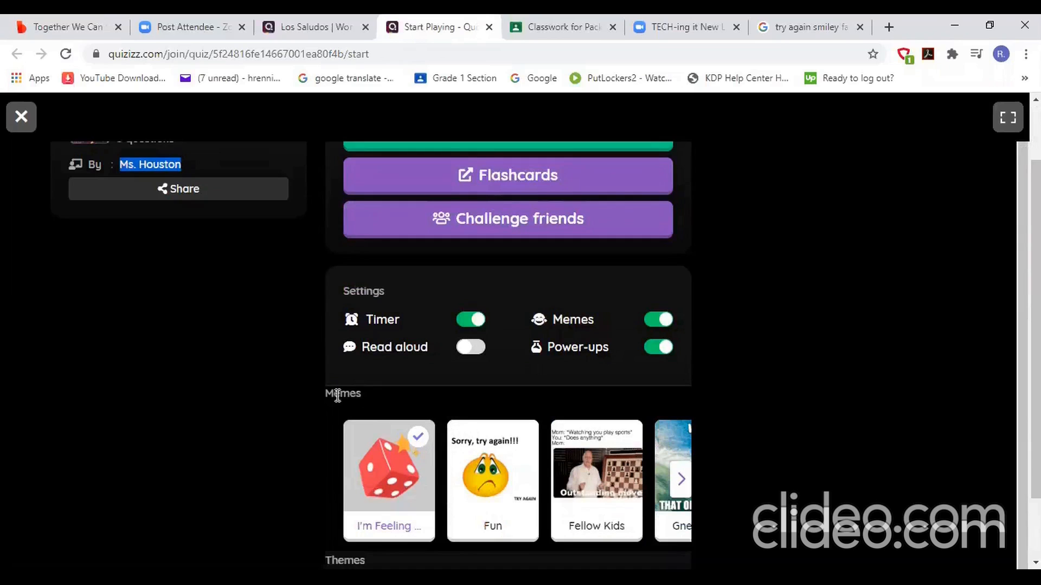
left_click(416, 438)
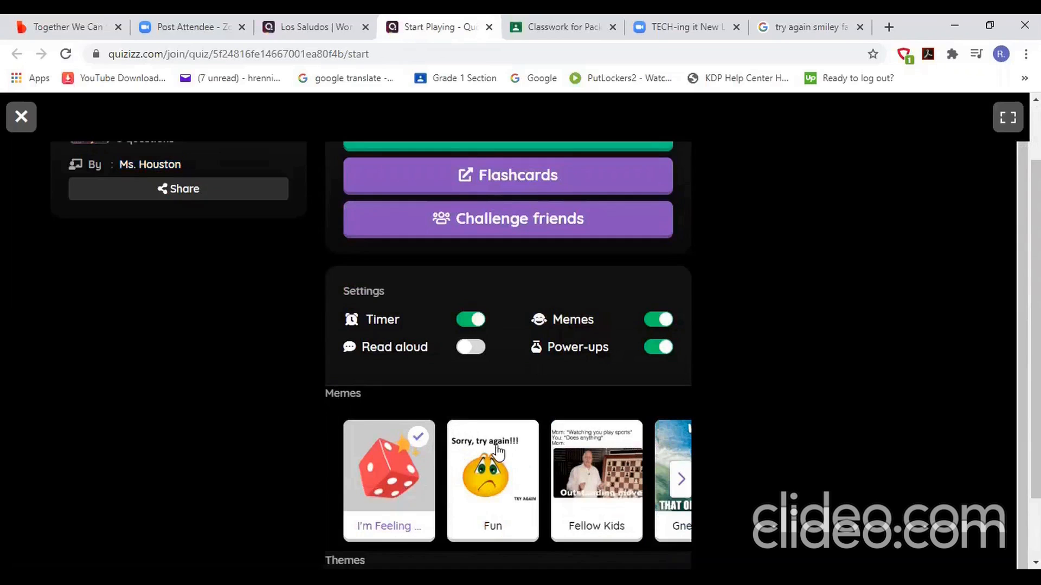
left_click(498, 452)
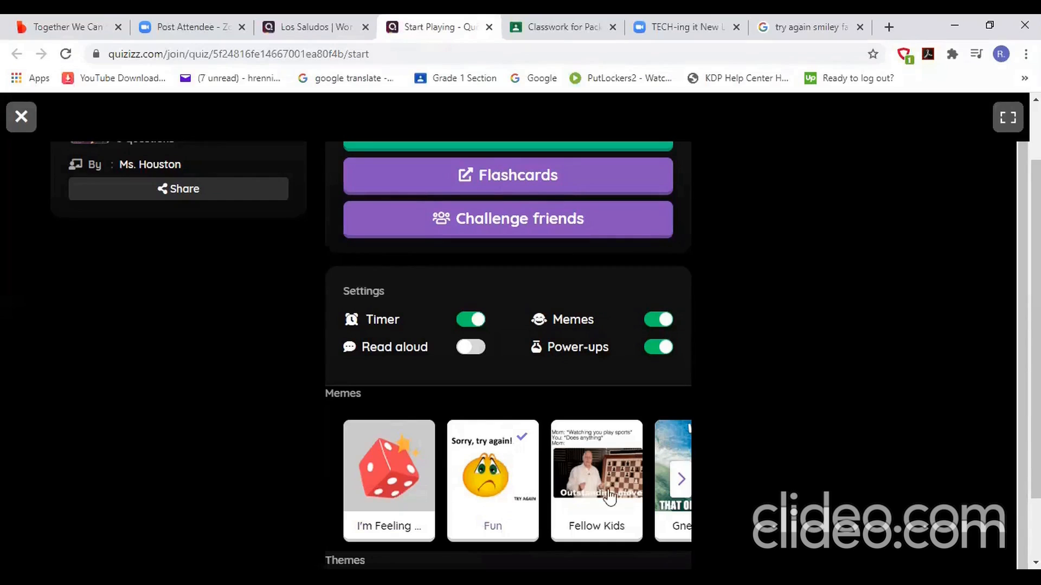
scroll(488, 472, "down", 1)
scroll(487, 412, "down", 1)
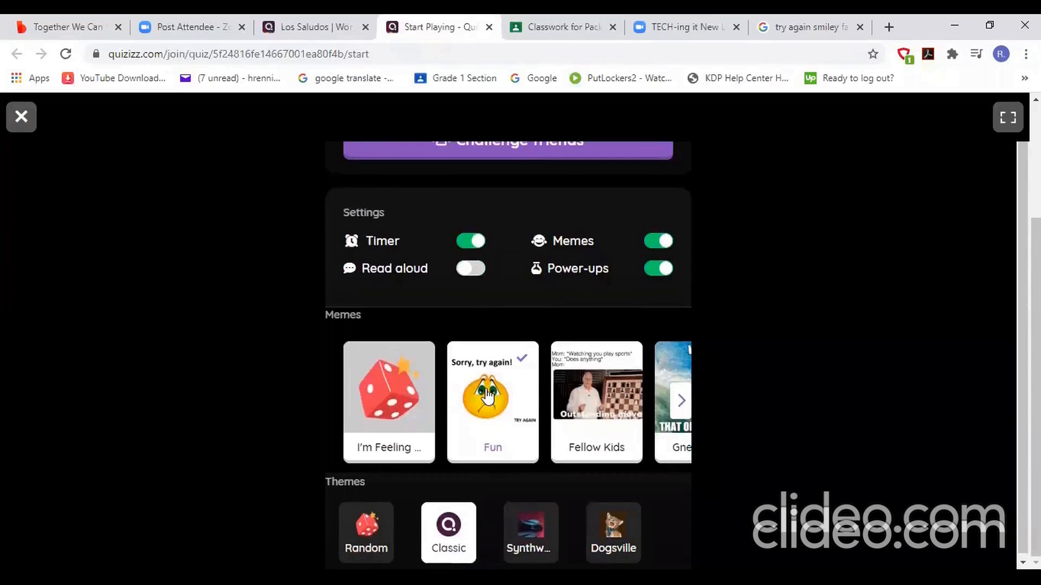
scroll(486, 396, "up", 2)
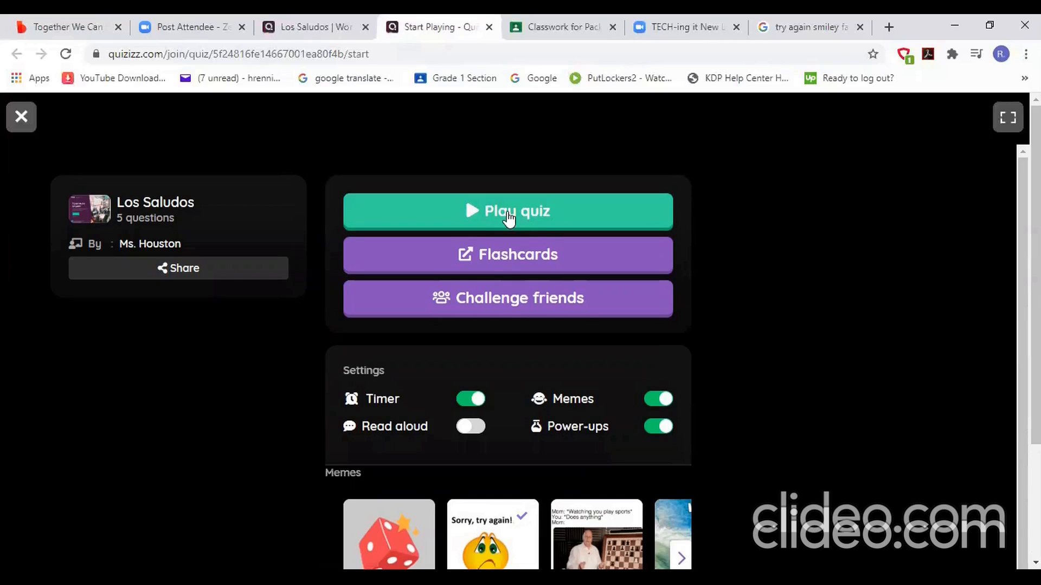
left_click(507, 212)
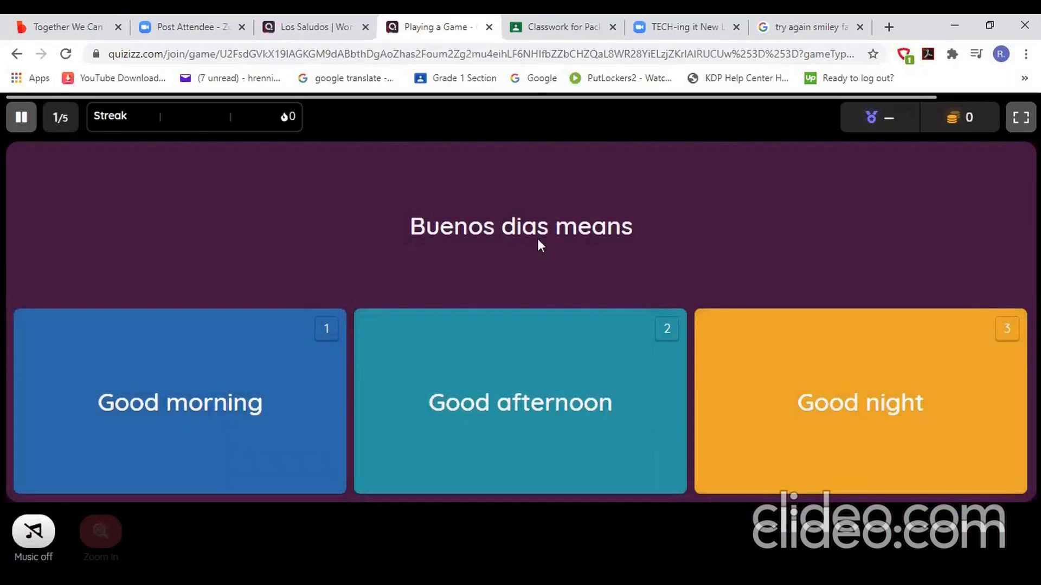
Answer Good morning, la silla, plane, Buenas noches, and where are you from? in turn
left_click(136, 410)
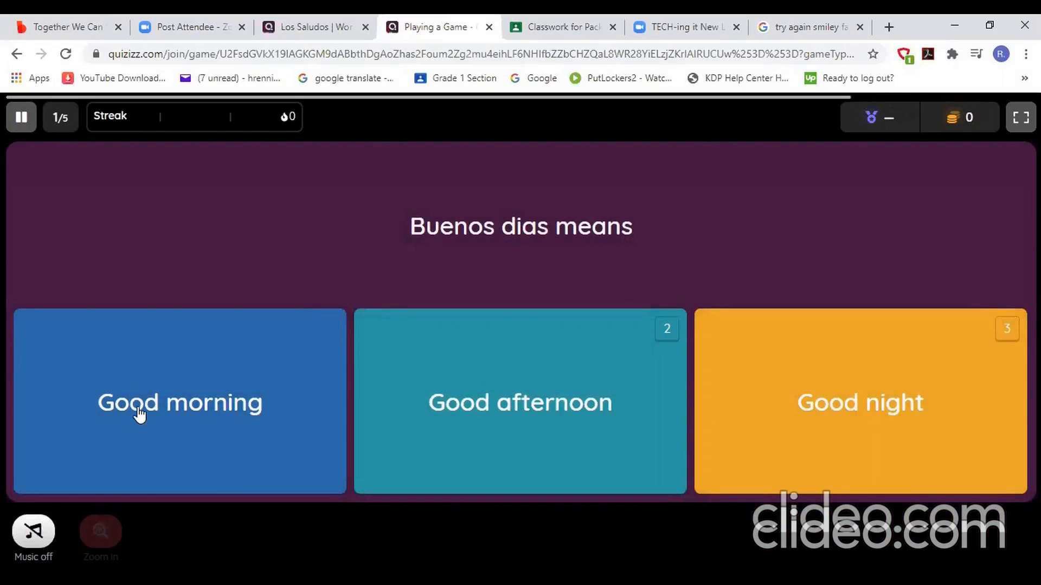
left_click(182, 377)
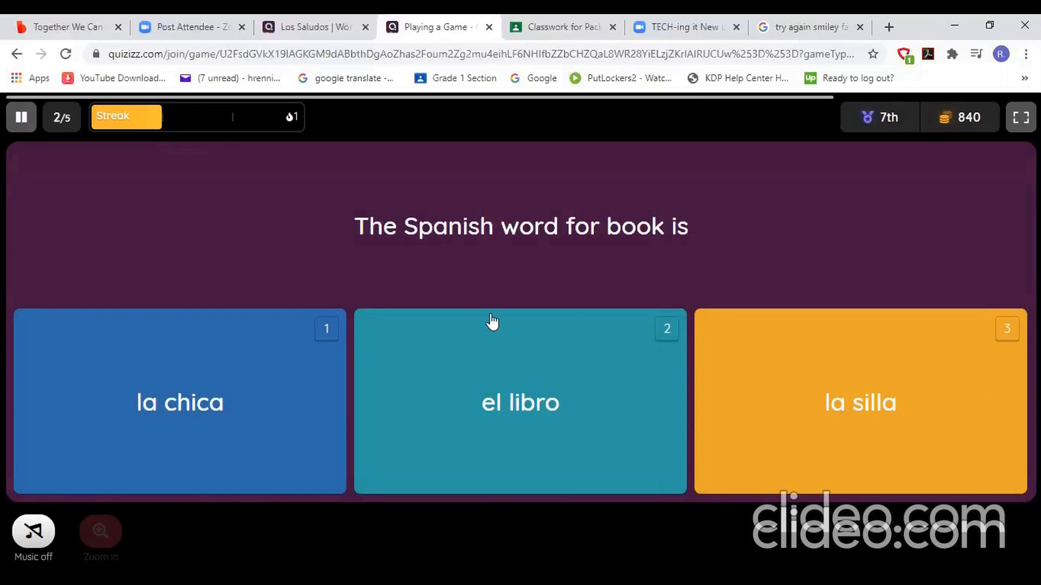
left_click(521, 423)
left_click(804, 383)
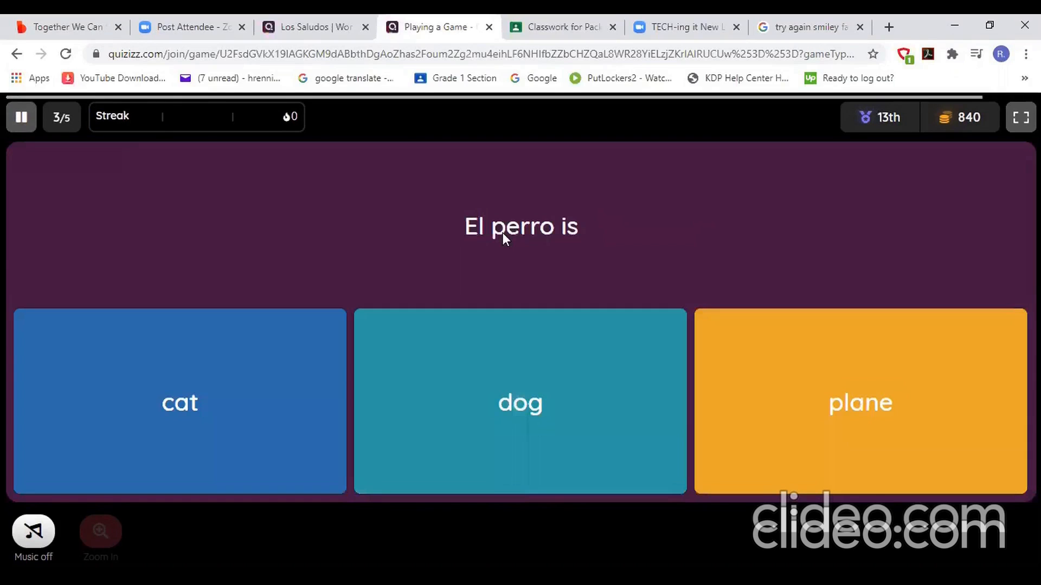
left_click(825, 374)
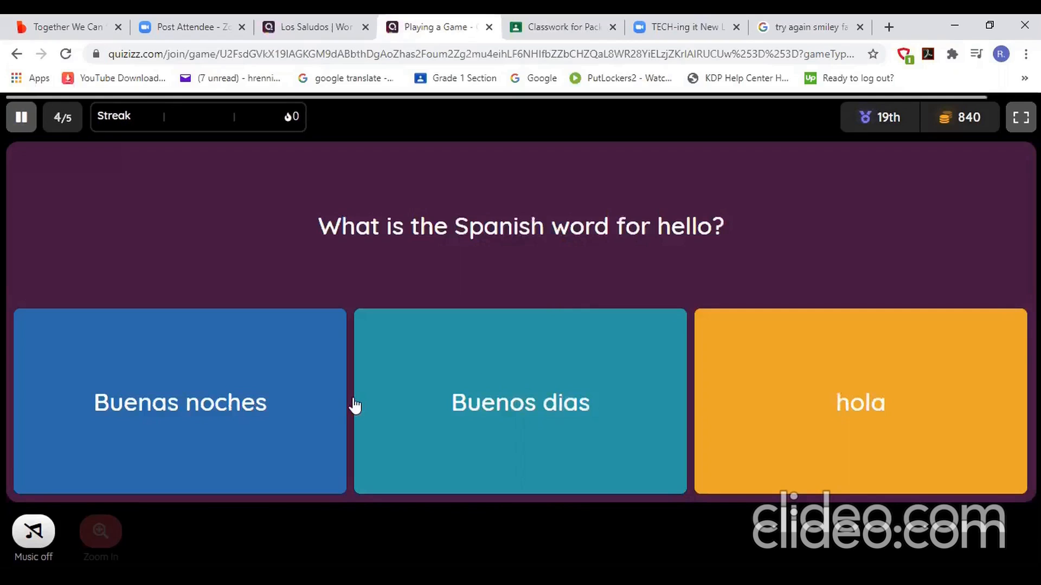
left_click(256, 395)
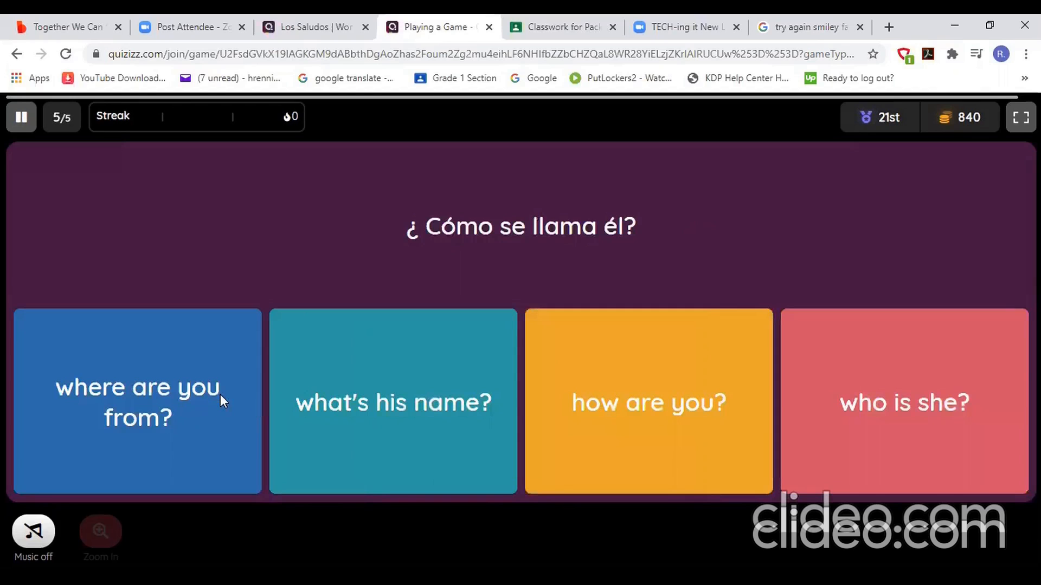
left_click(220, 396)
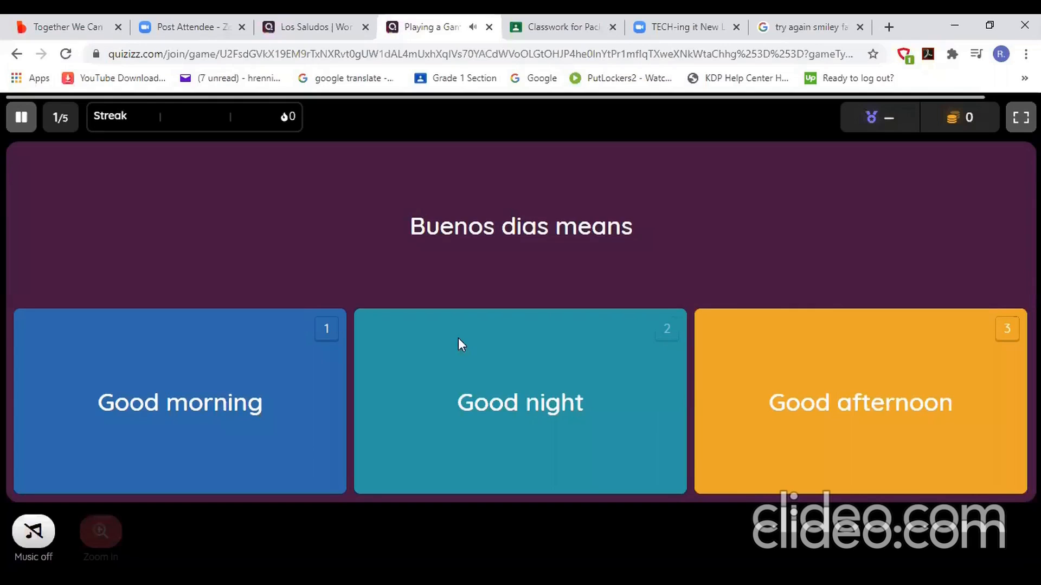
Skip the answer feedback and answer 'how are you?' for ¿Cómo se llama él?
left_click(458, 339)
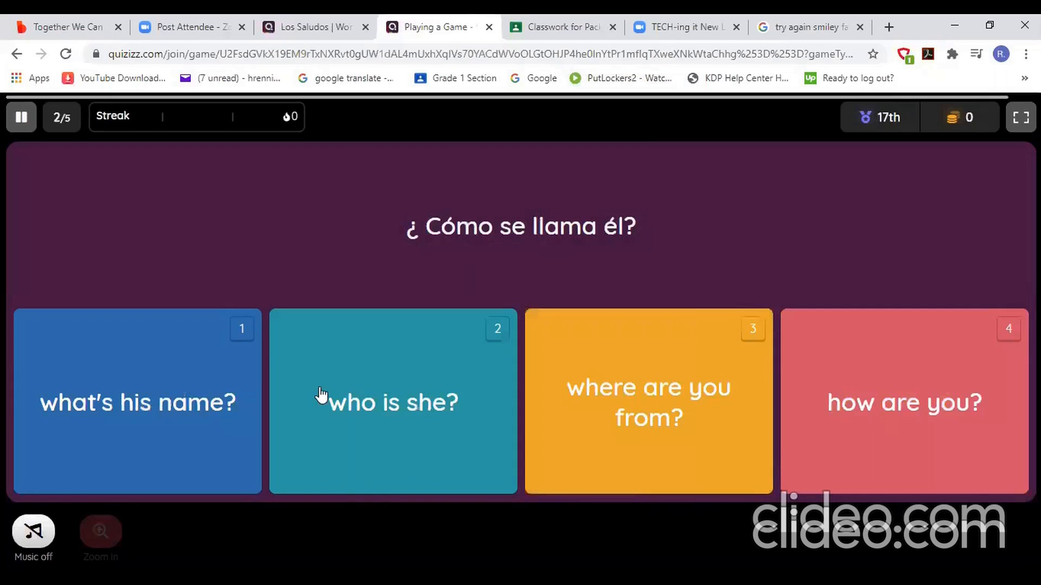
left_click(881, 422)
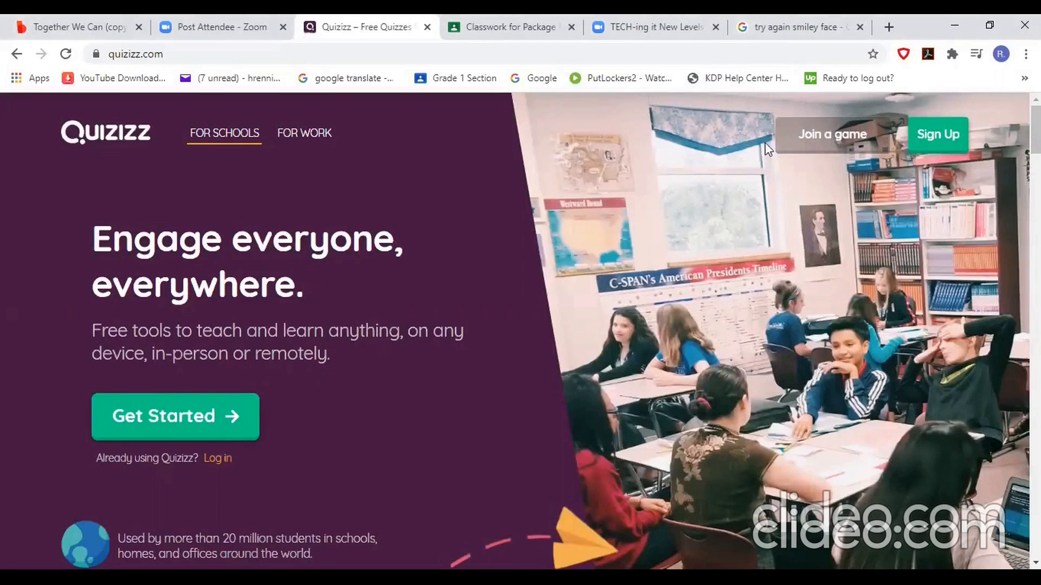
Paste game code 8428456 on the Join a game page, join, and select the name field
left_click(824, 144)
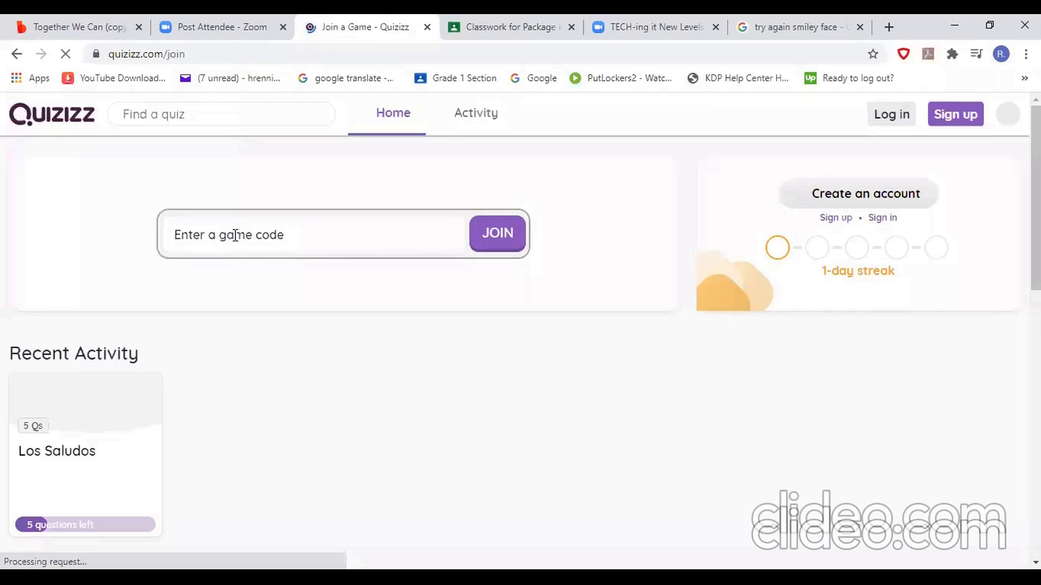
right_click(233, 236)
left_click(278, 349)
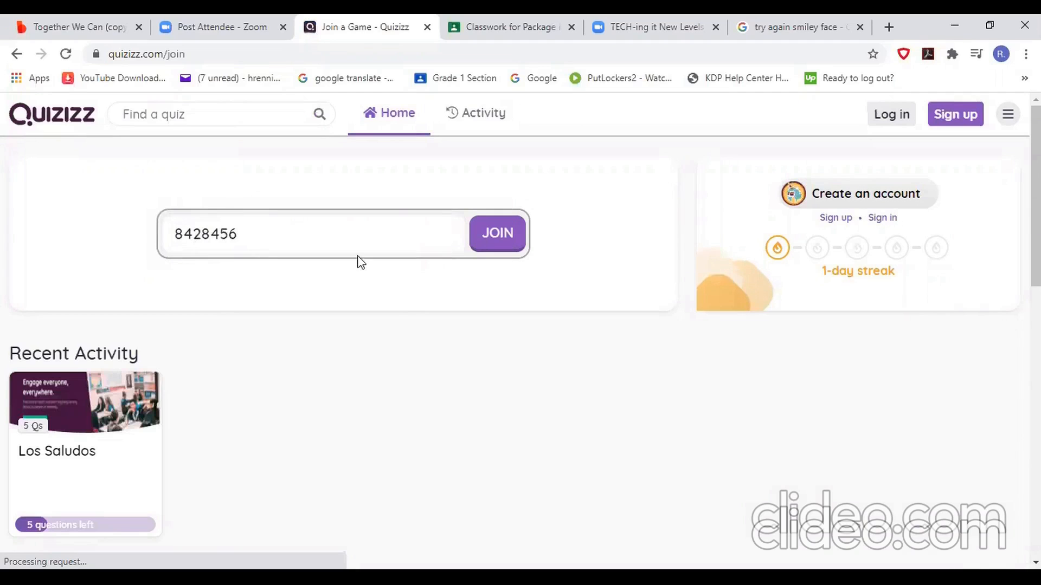
left_click(505, 244)
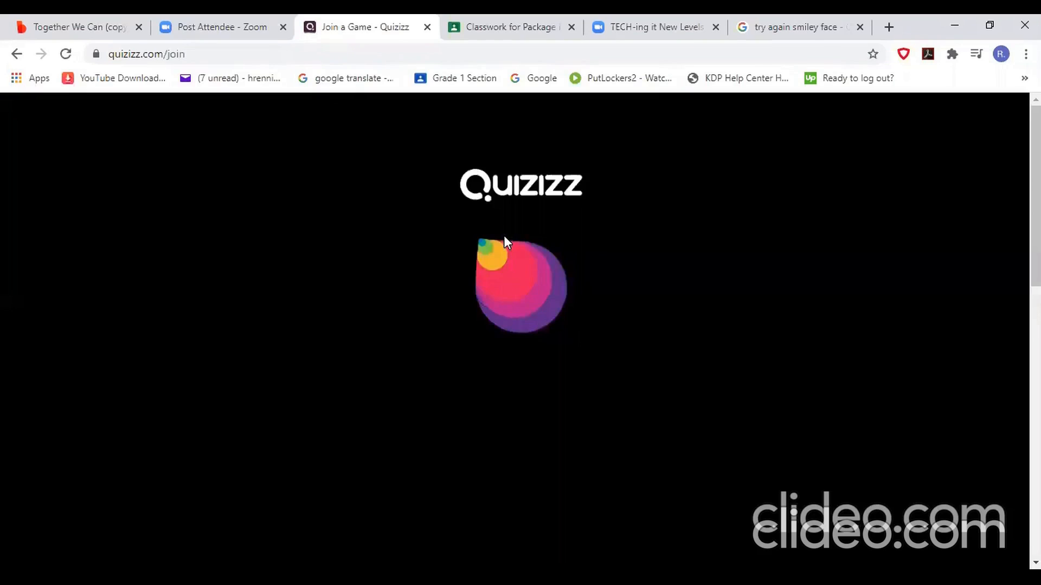
left_click(496, 238)
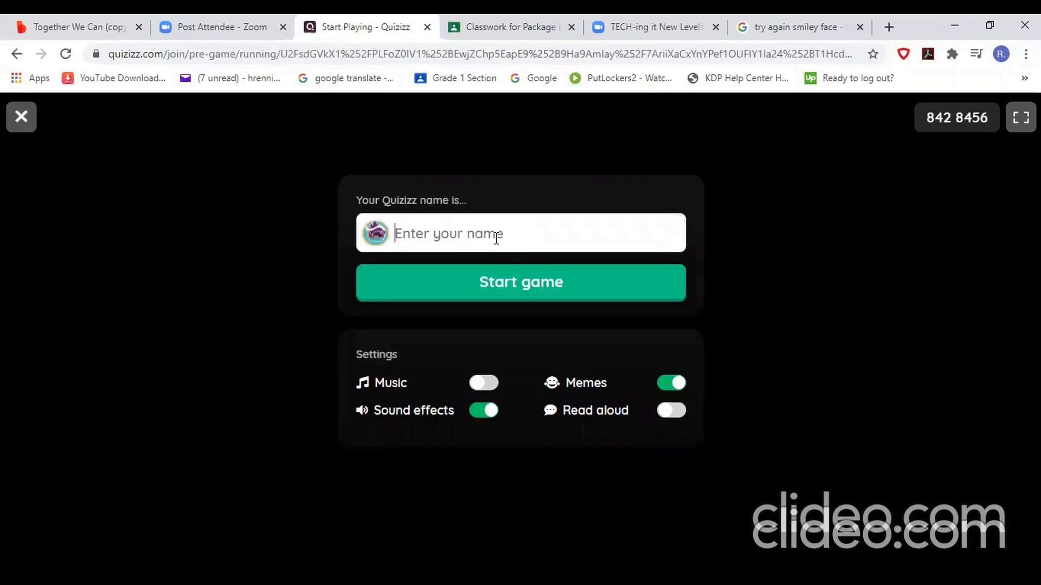
Enter the test student's name, dismiss the sign-up prompt, and begin the homework game
type("W")
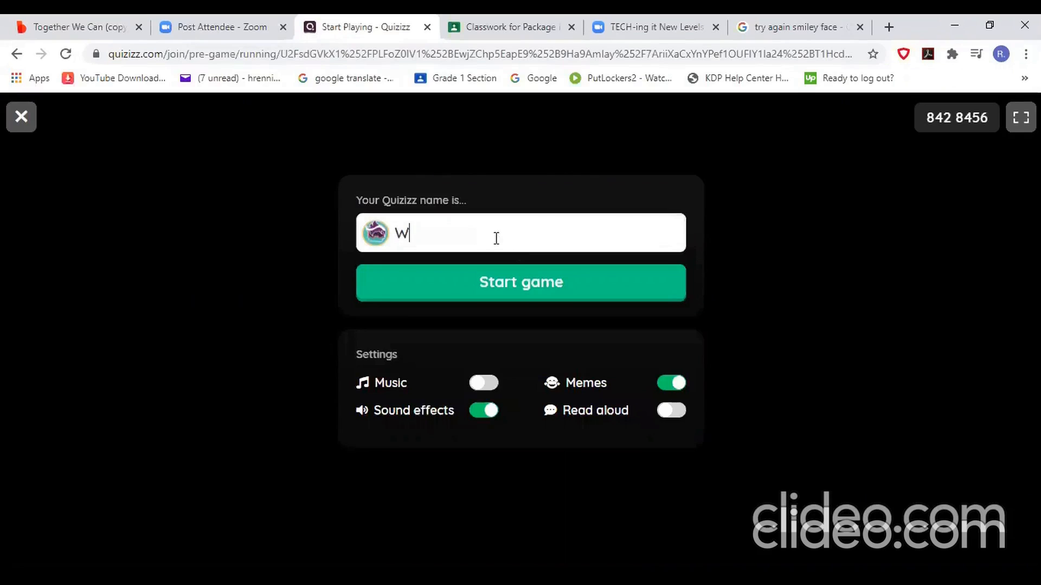
type("endy Woo")
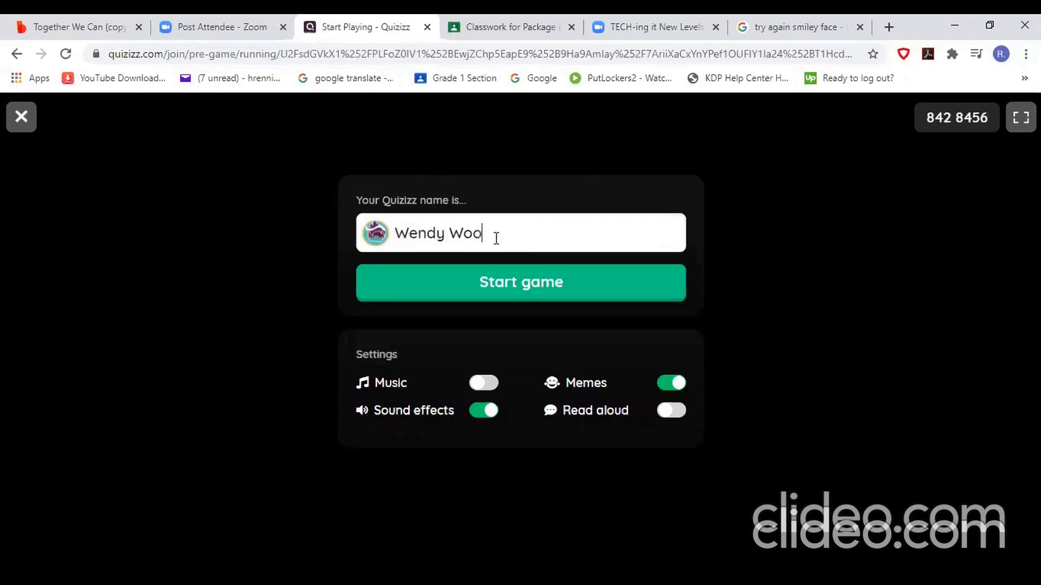
left_click(534, 298)
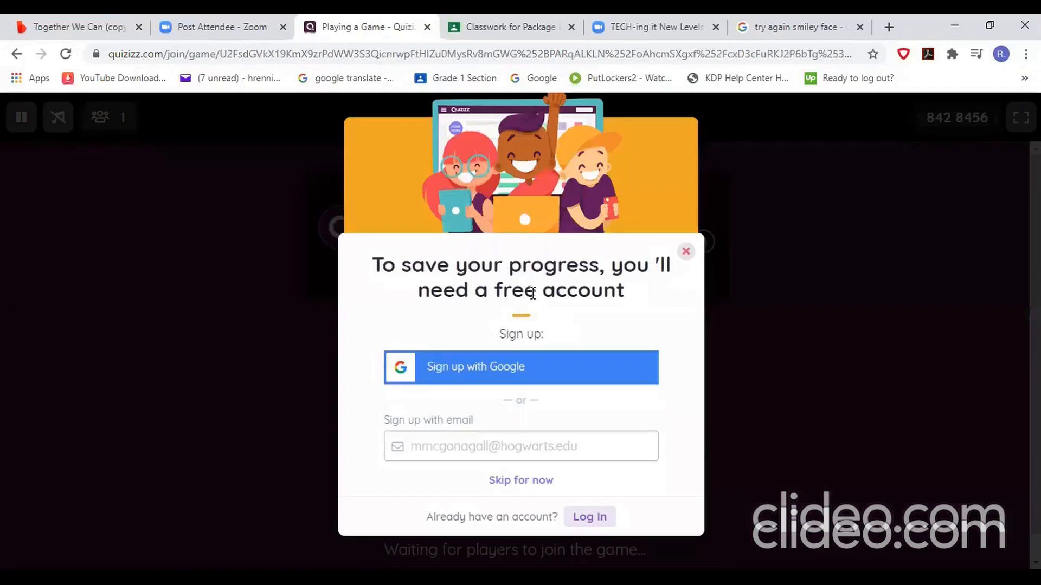
left_click(685, 252)
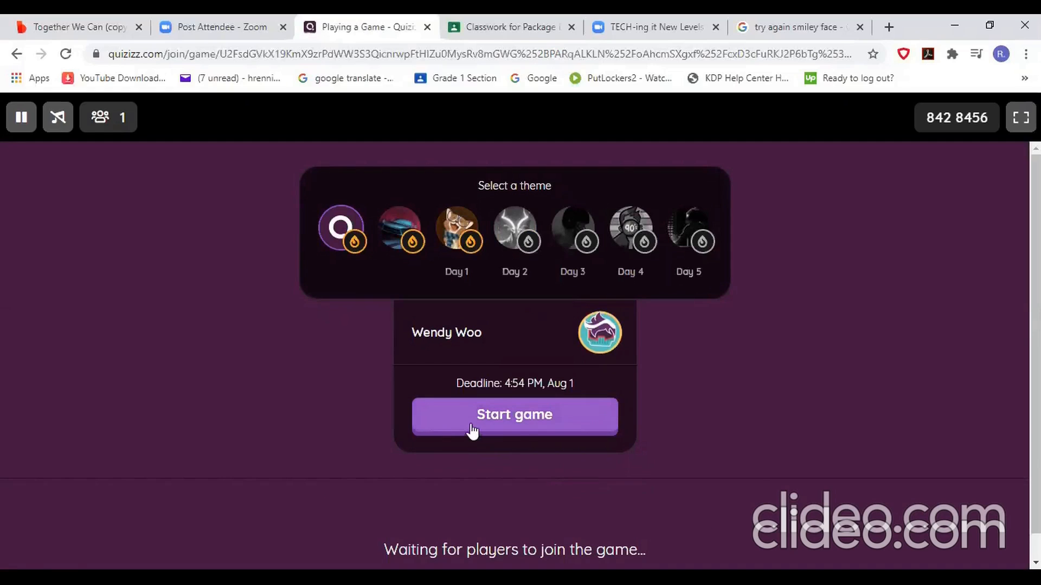
left_click(529, 426)
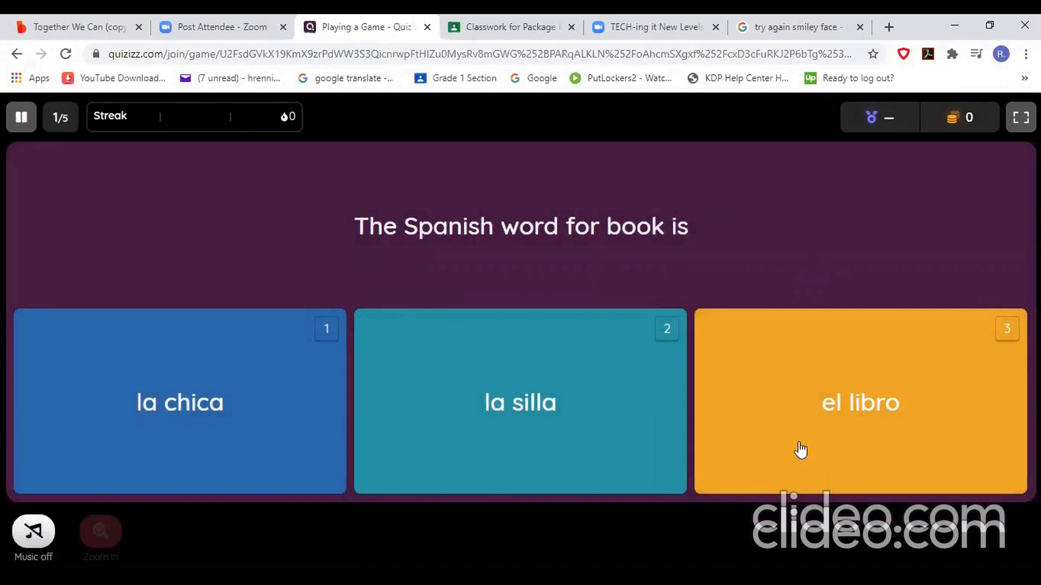
Answer 'The Spanish word for book is' with la silla
left_click(565, 412)
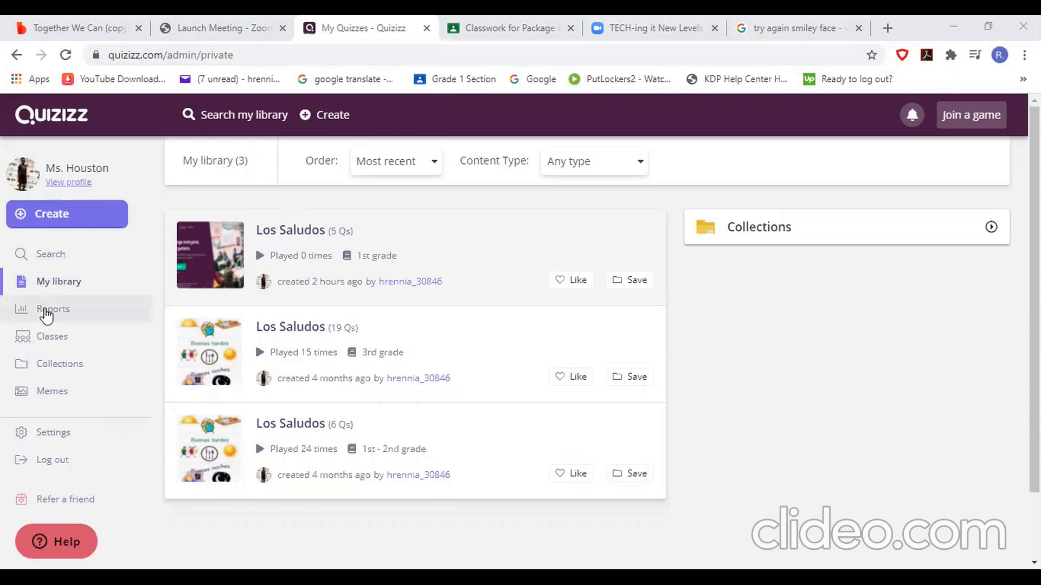
Open Reports and look over the six Los Saludos sessions listed
left_click(47, 310)
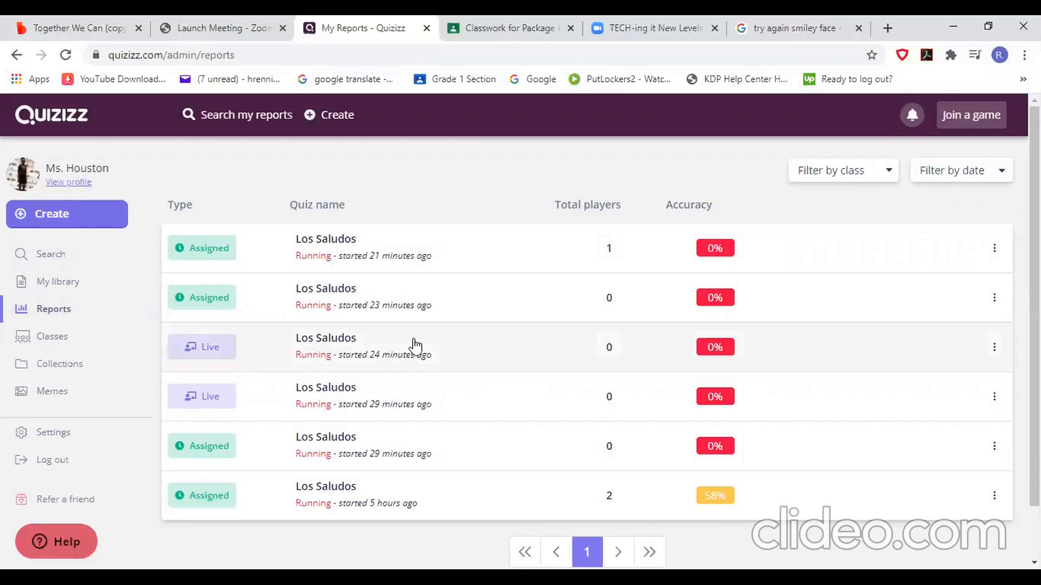
scroll(326, 412, "down", 2)
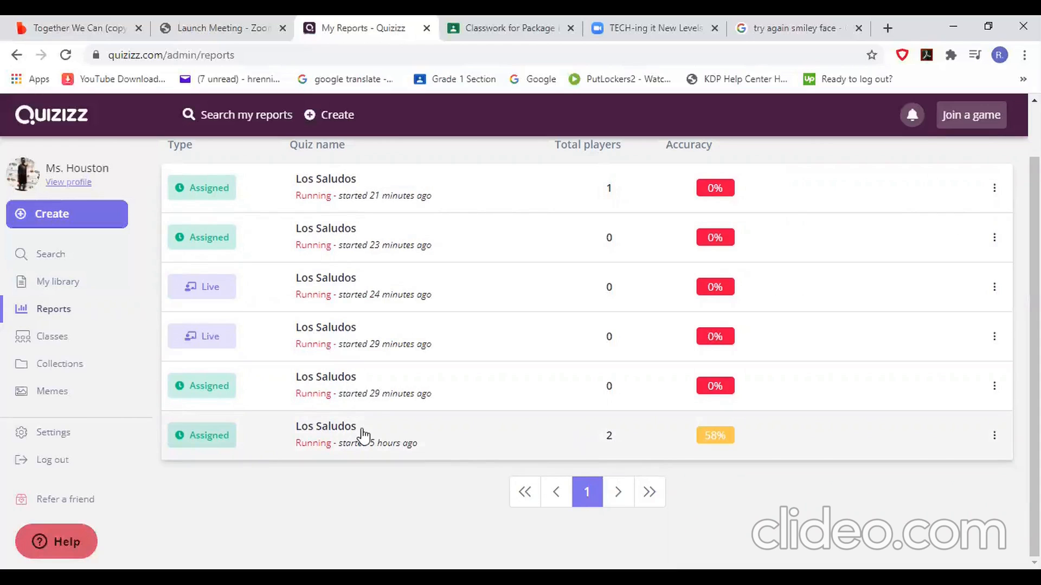
scroll(514, 443, "up", 2)
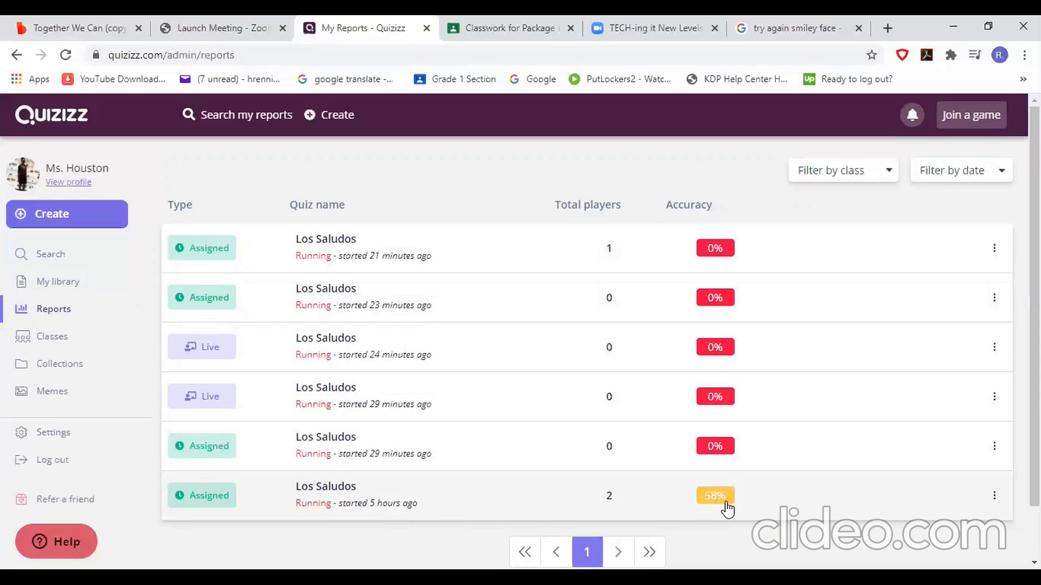
Open the 58% Los Saludos report, select join code 7489820, and scroll to player scores
left_click(406, 502)
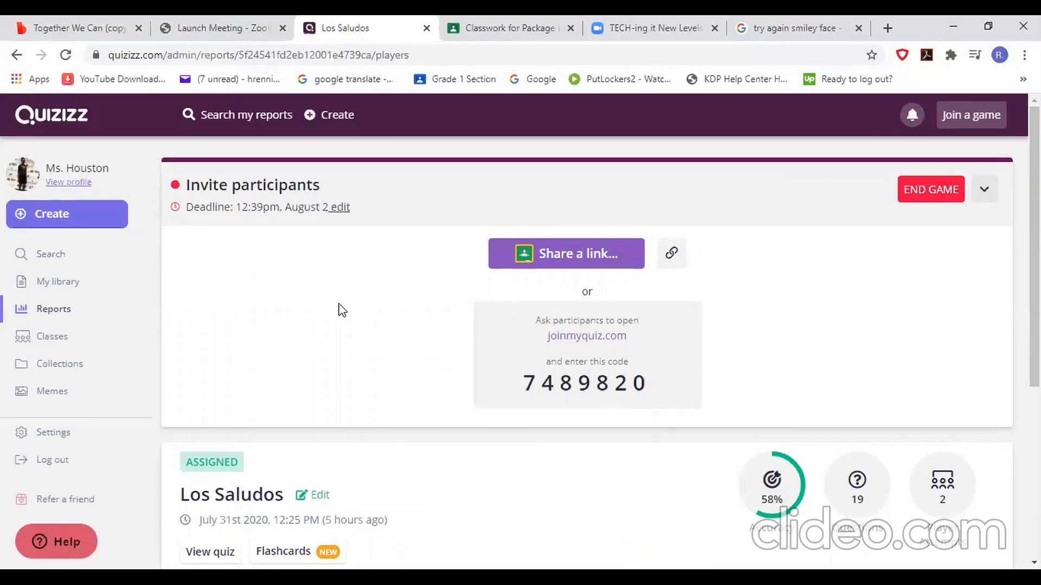
scroll(565, 457, "down", 3)
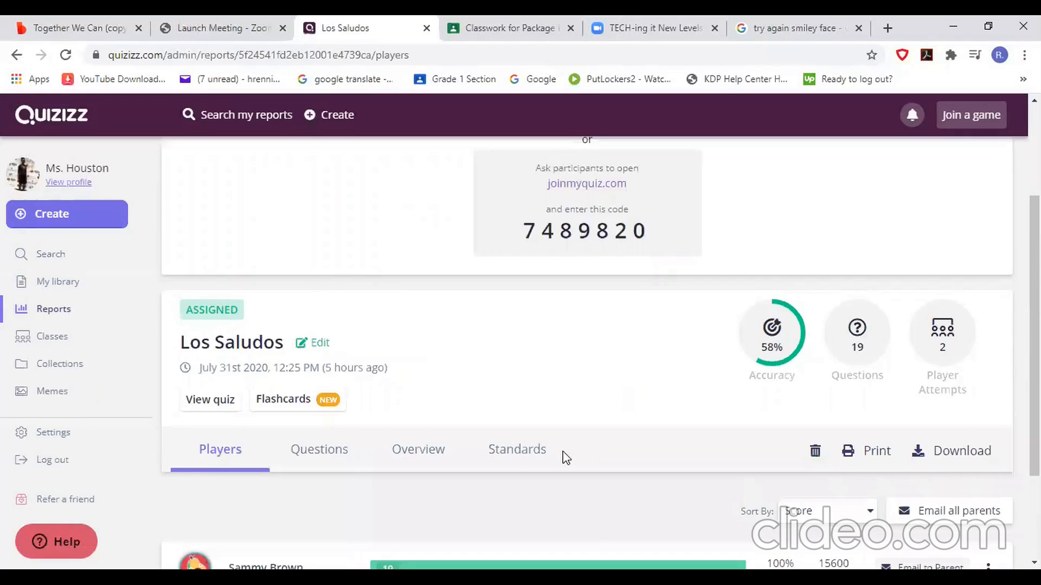
scroll(485, 411, "down", 1)
scroll(578, 388, "up", 4)
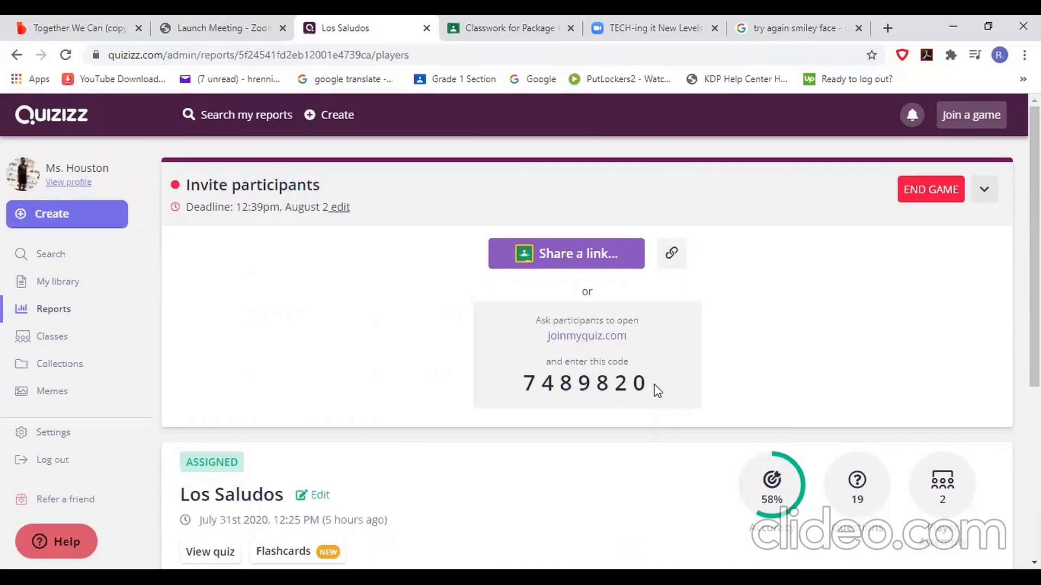
double_click(526, 394)
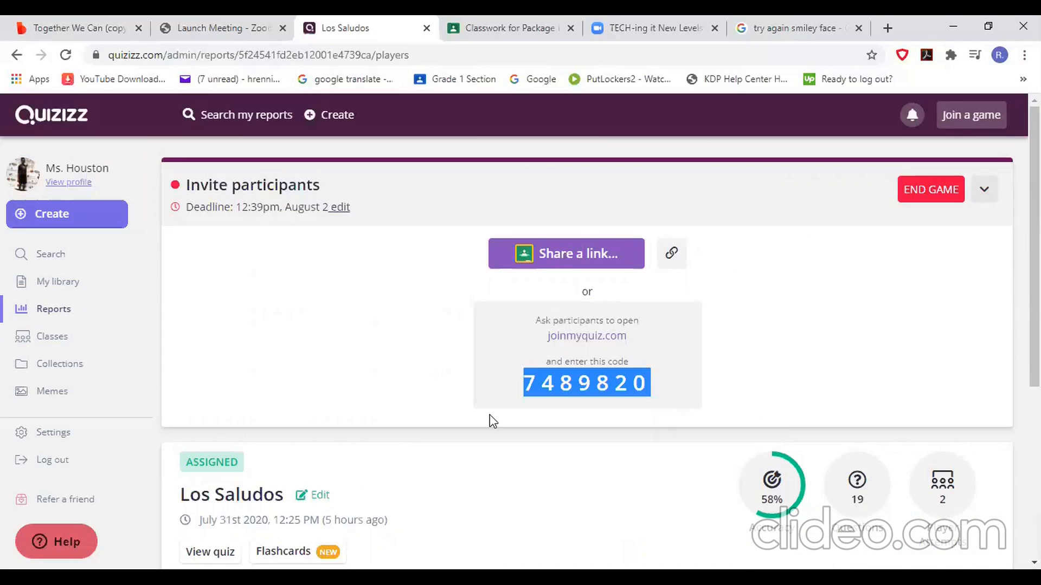
scroll(489, 415, "down", 4)
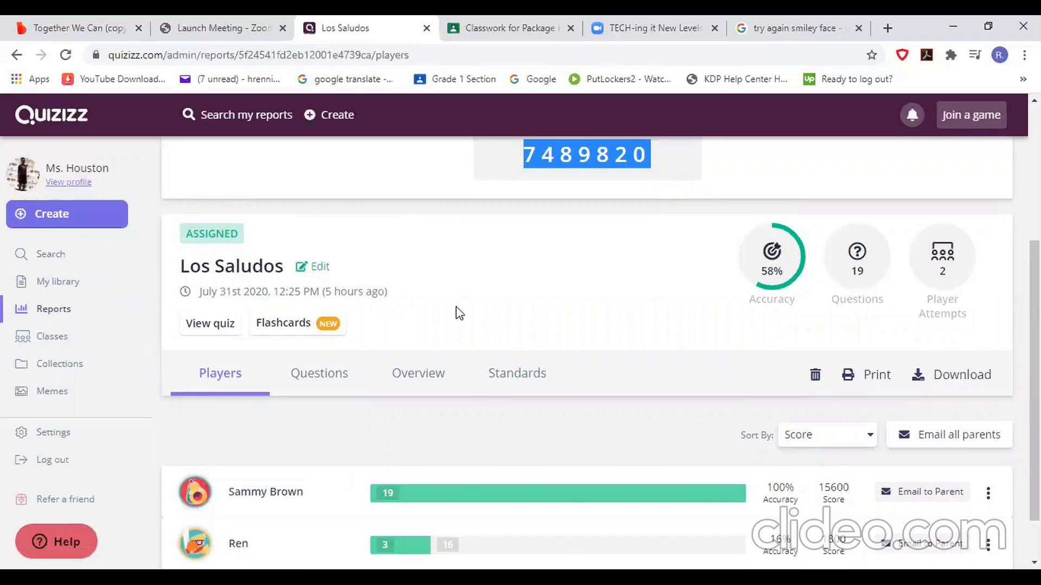
scroll(459, 314, "down", 1)
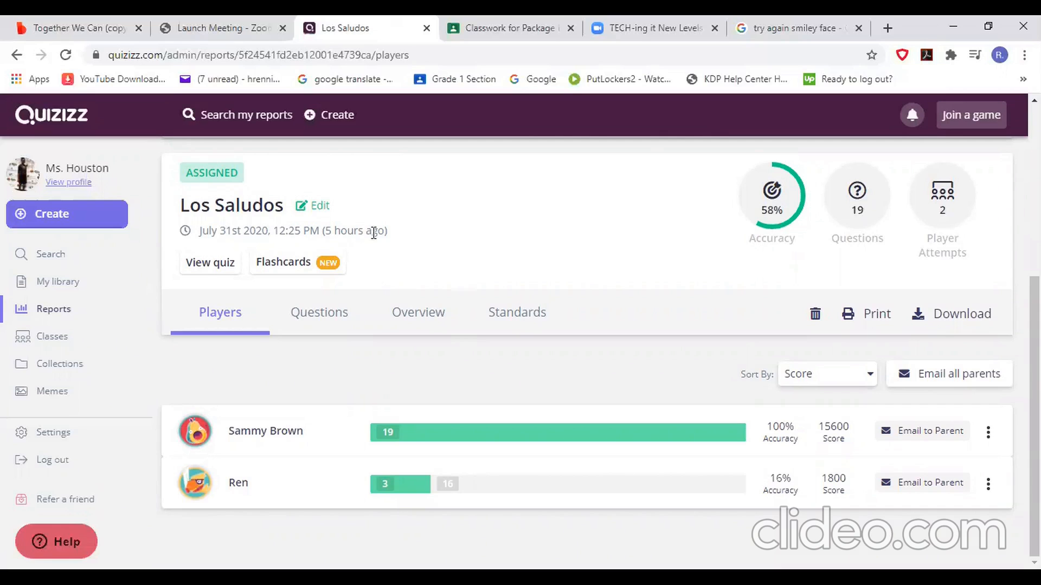
left_click(313, 325)
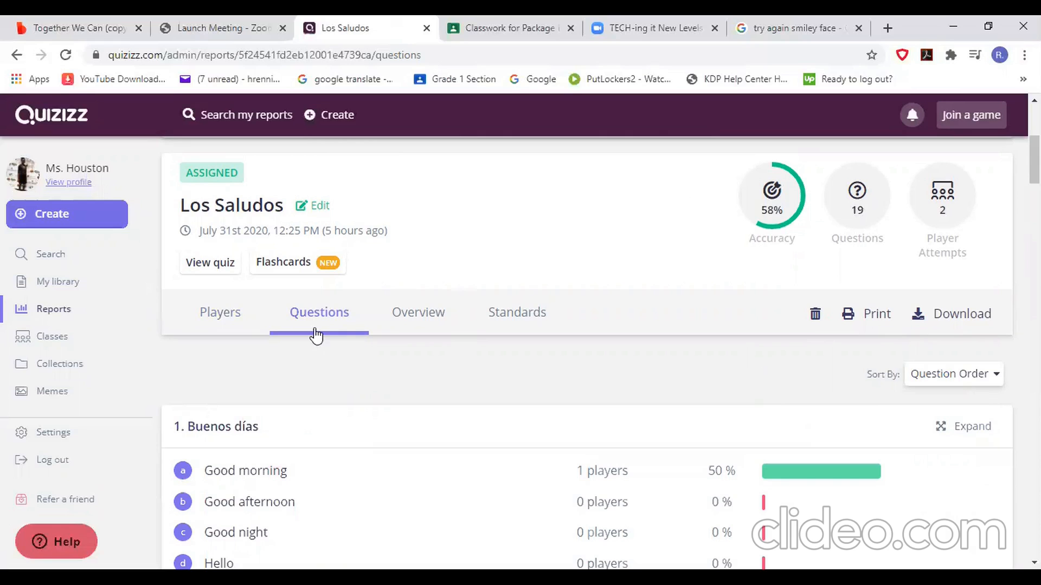
scroll(336, 361, "down", 3)
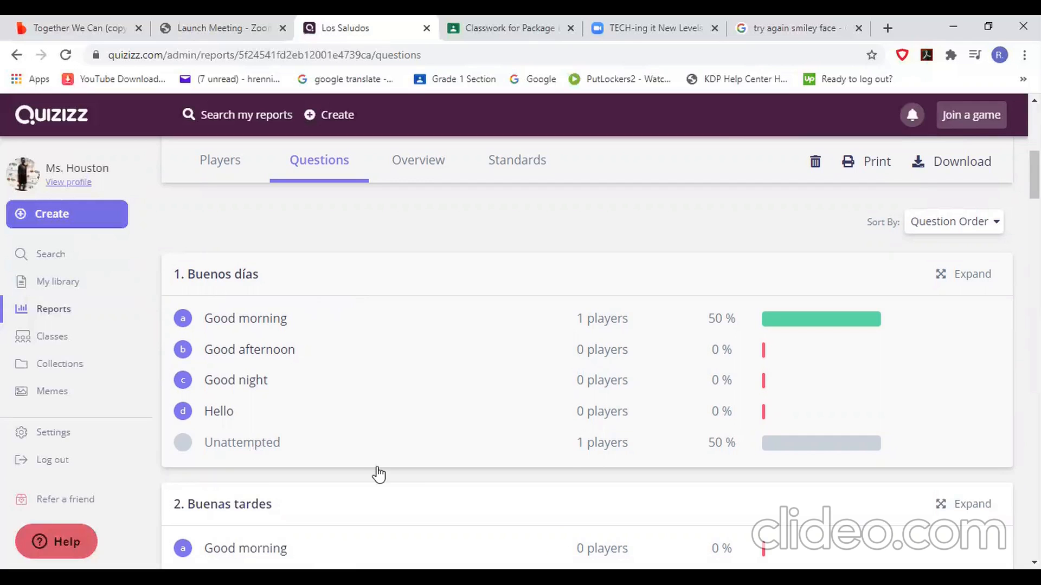
scroll(495, 467, "down", 3)
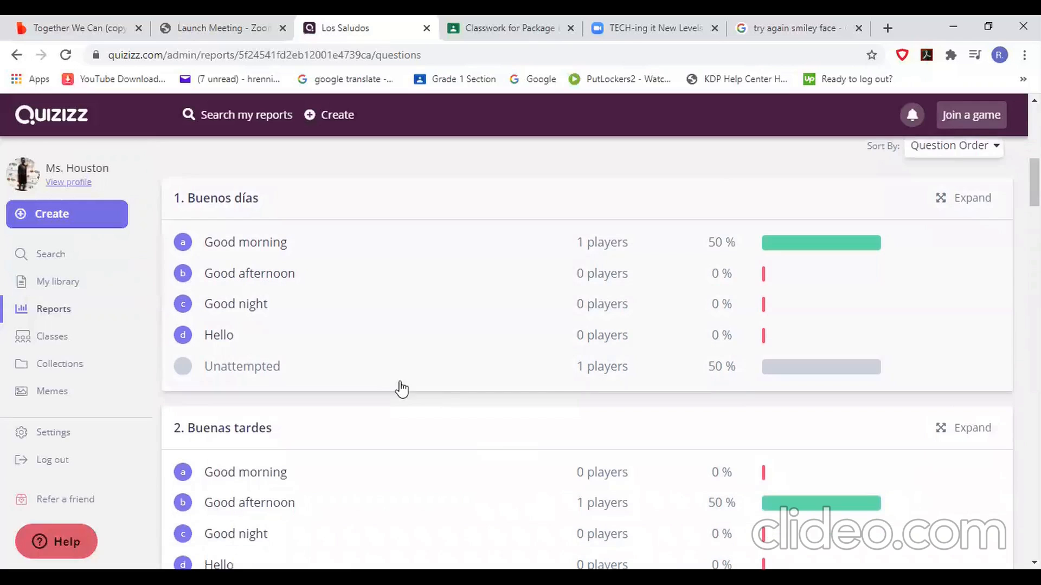
scroll(443, 392, "down", 1)
scroll(443, 391, "down", 2)
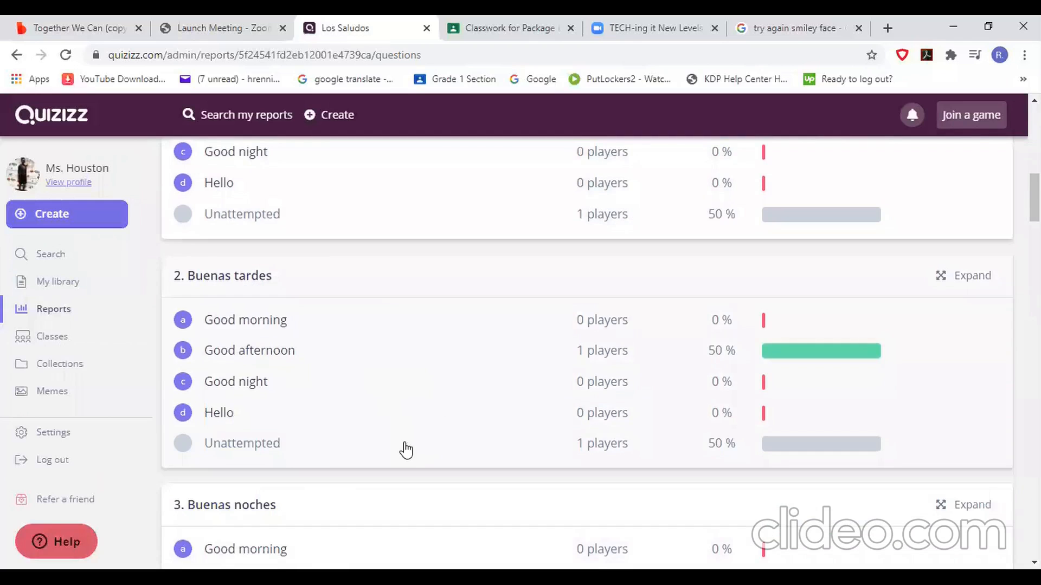
scroll(422, 456, "up", 7)
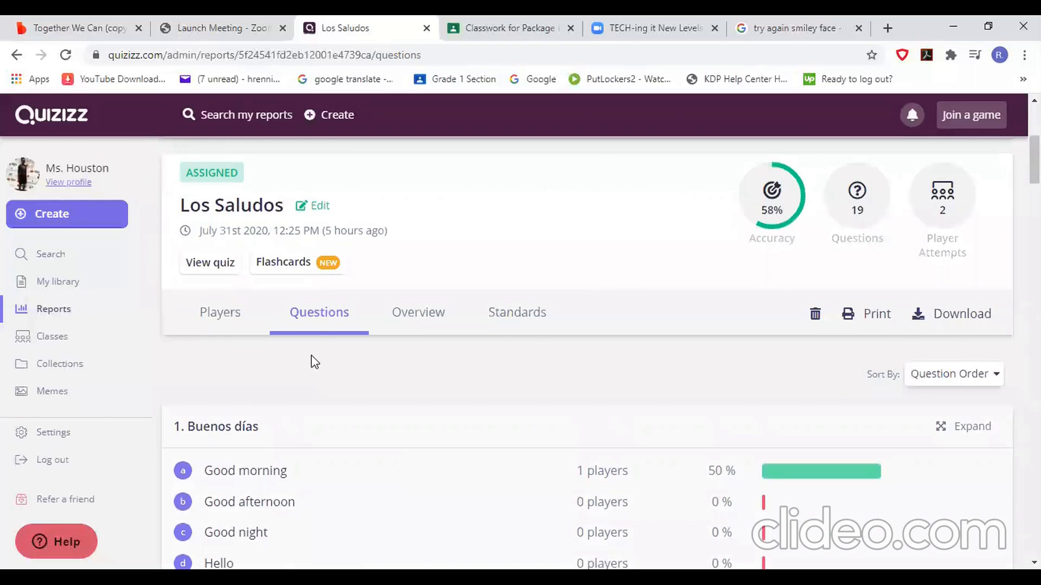
left_click(225, 324)
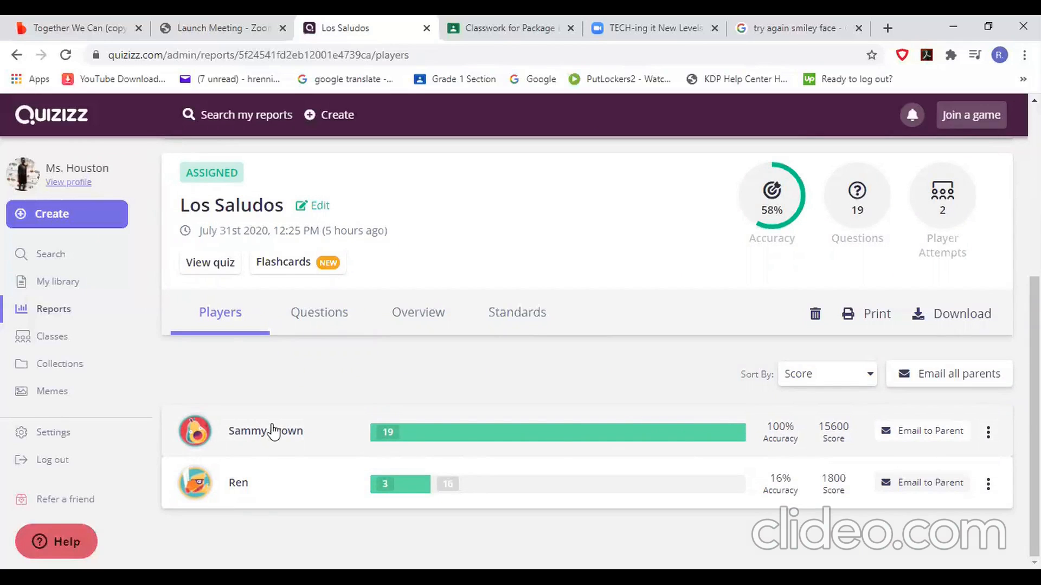
left_click(250, 439)
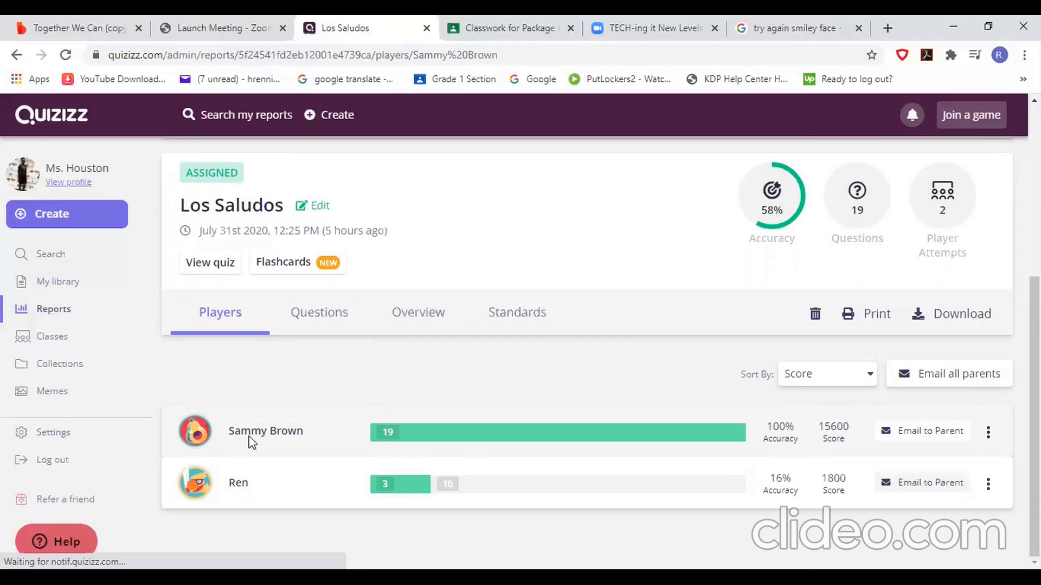
scroll(363, 410, "down", 5)
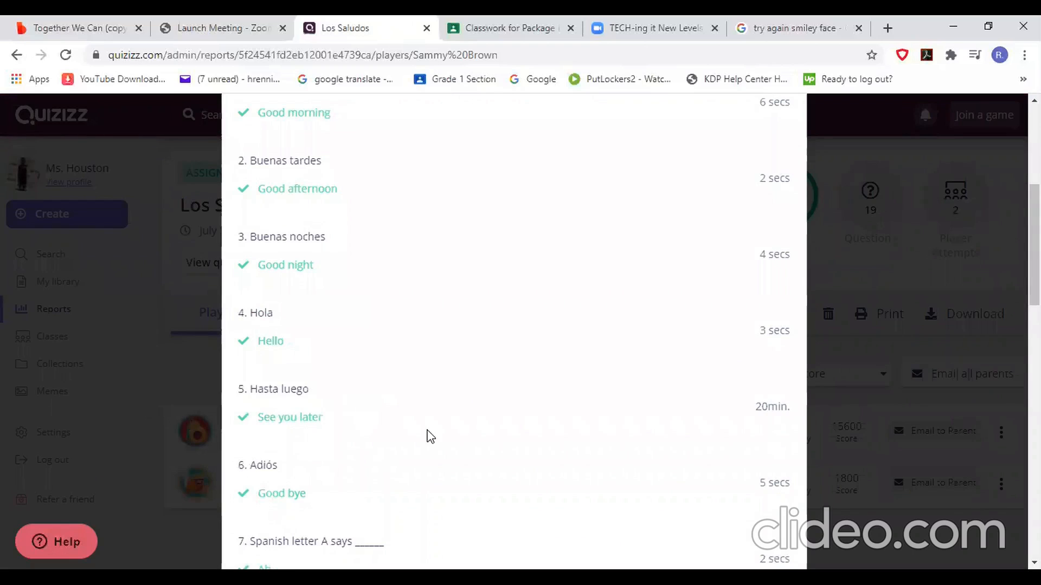
scroll(358, 431, "down", 3)
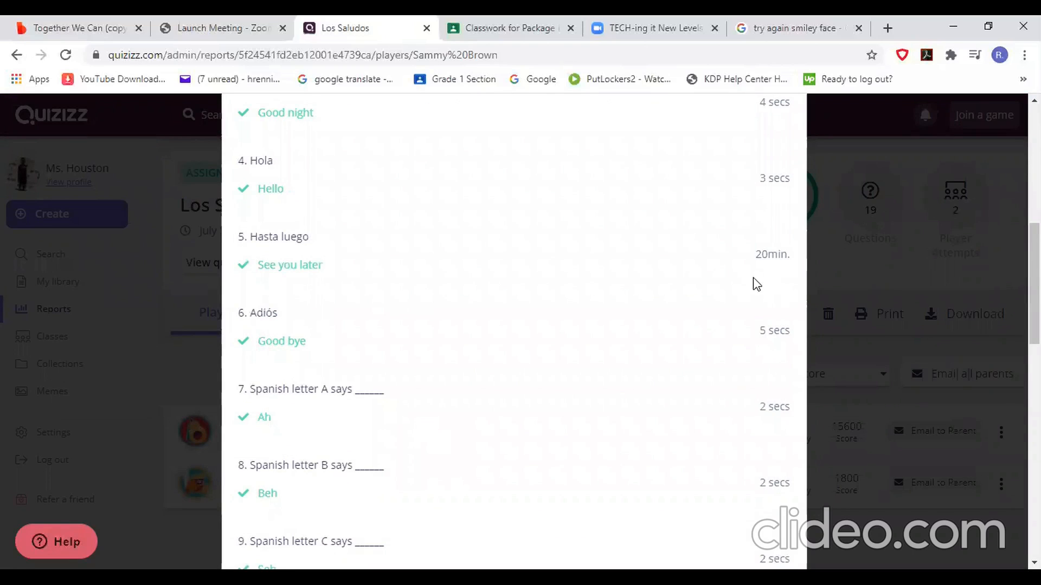
scroll(380, 458, "down", 3)
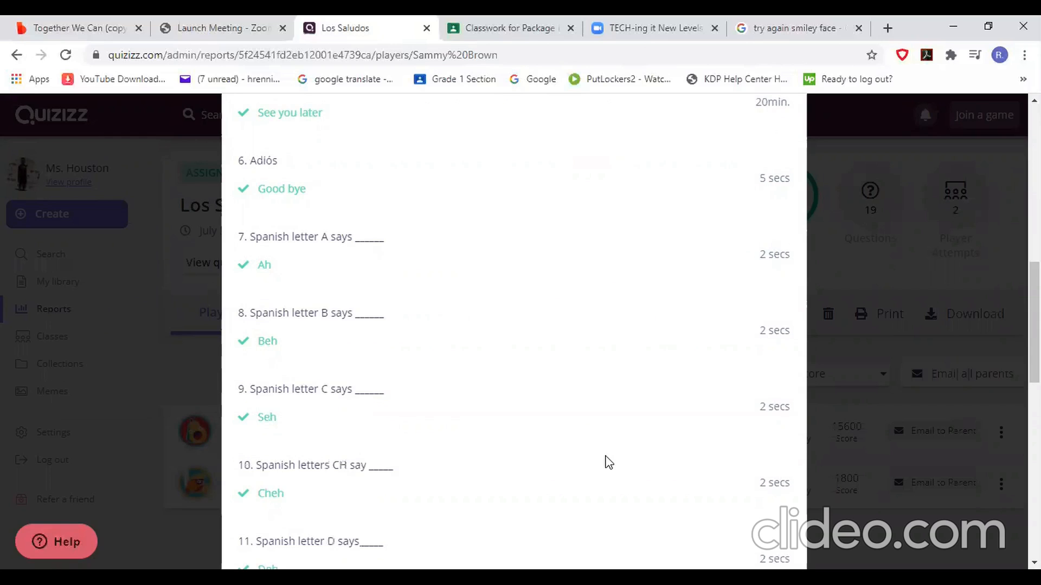
scroll(606, 460, "up", 11)
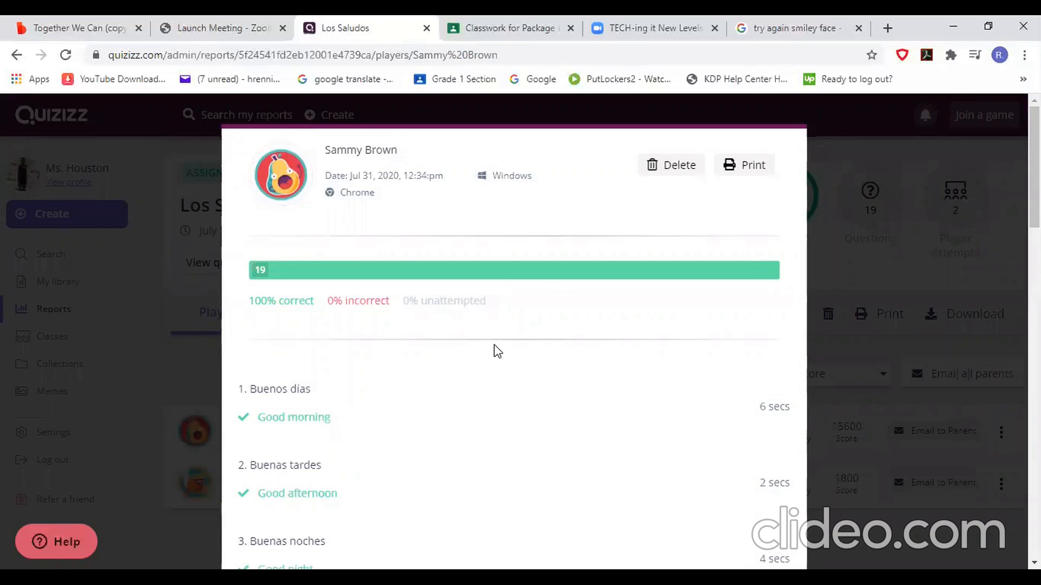
scroll(488, 386, "down", 15)
scroll(593, 436, "up", 15)
left_click(864, 223)
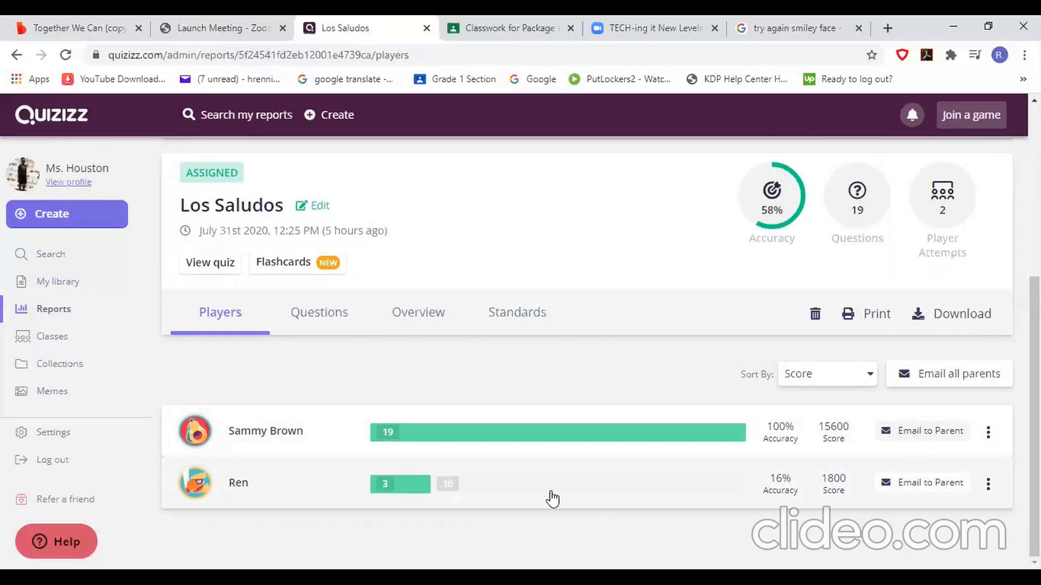
left_click(272, 494)
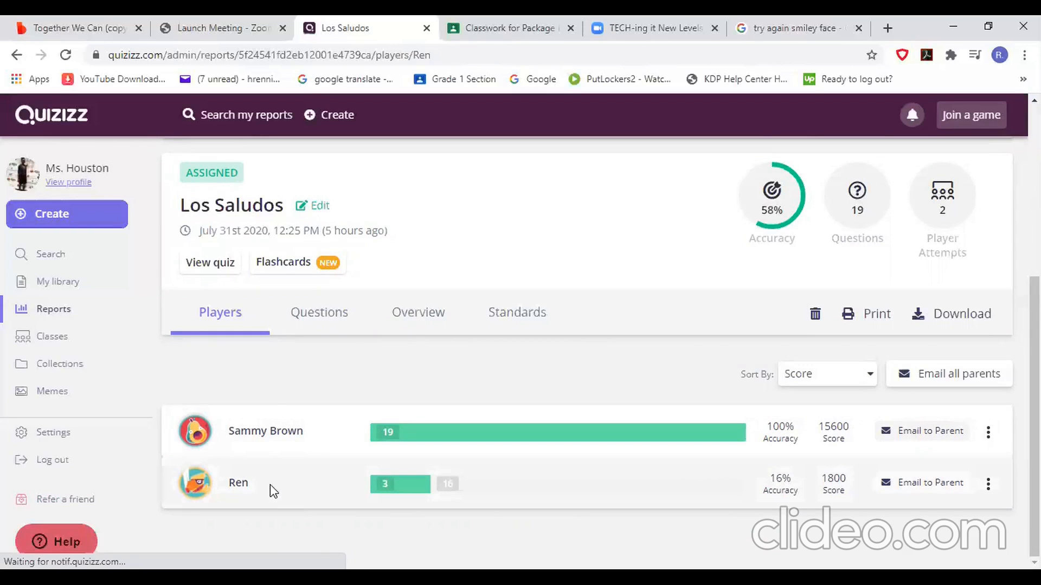
scroll(403, 418, "down", 1)
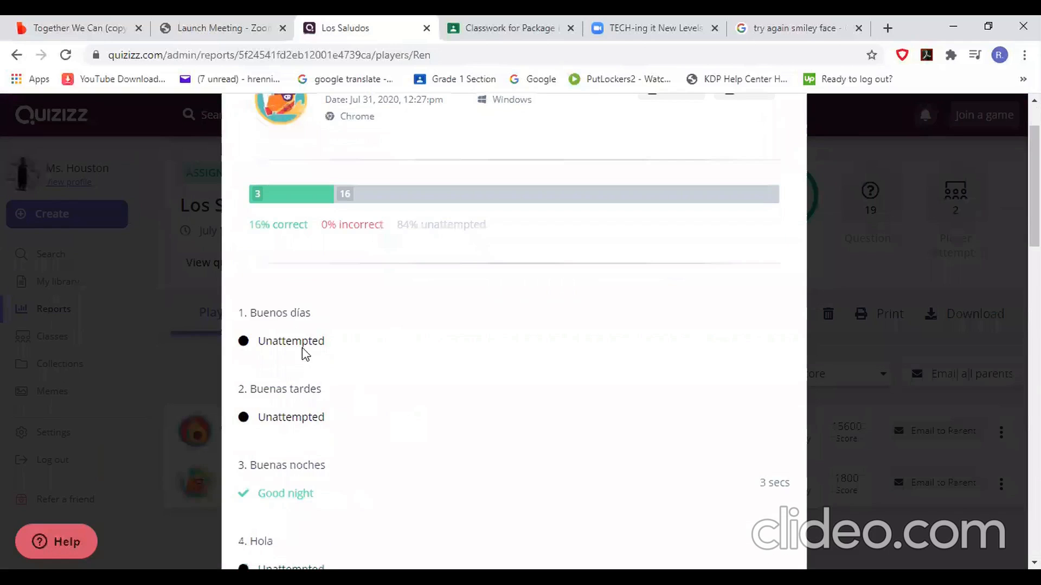
scroll(353, 370, "down", 1)
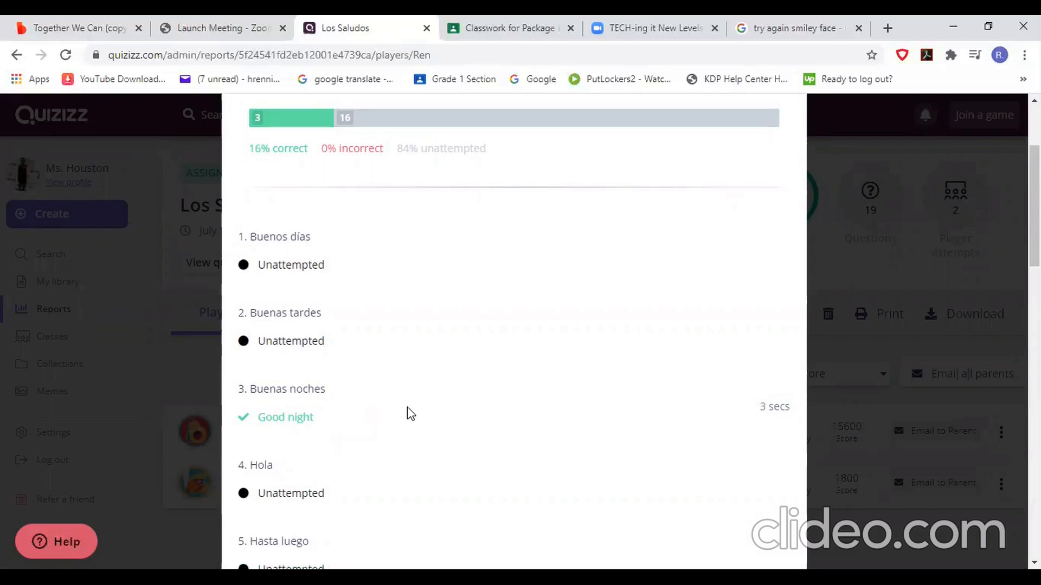
scroll(348, 463, "down", 3)
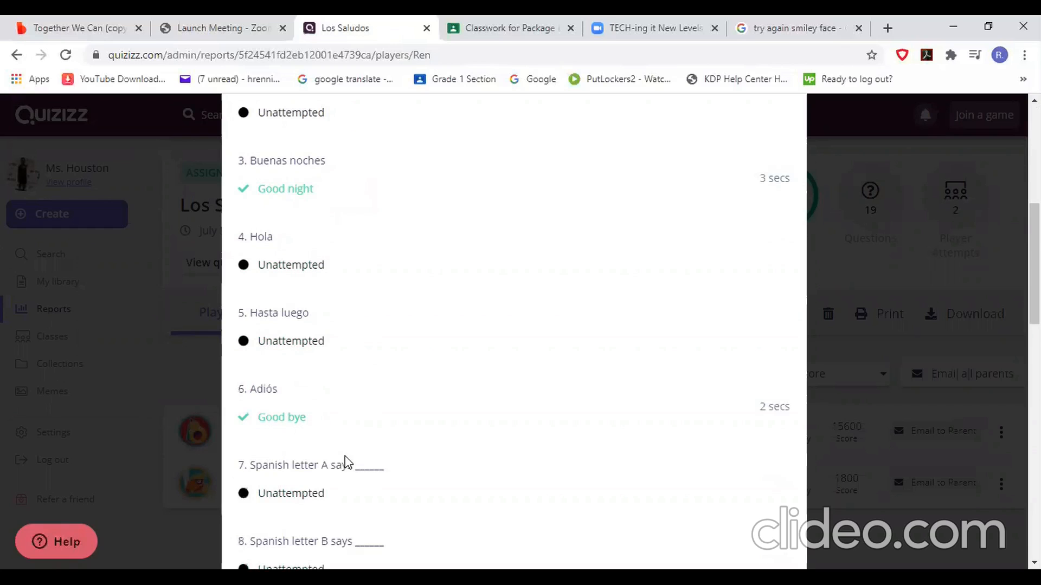
scroll(505, 418, "down", 2)
scroll(558, 396, "up", 3)
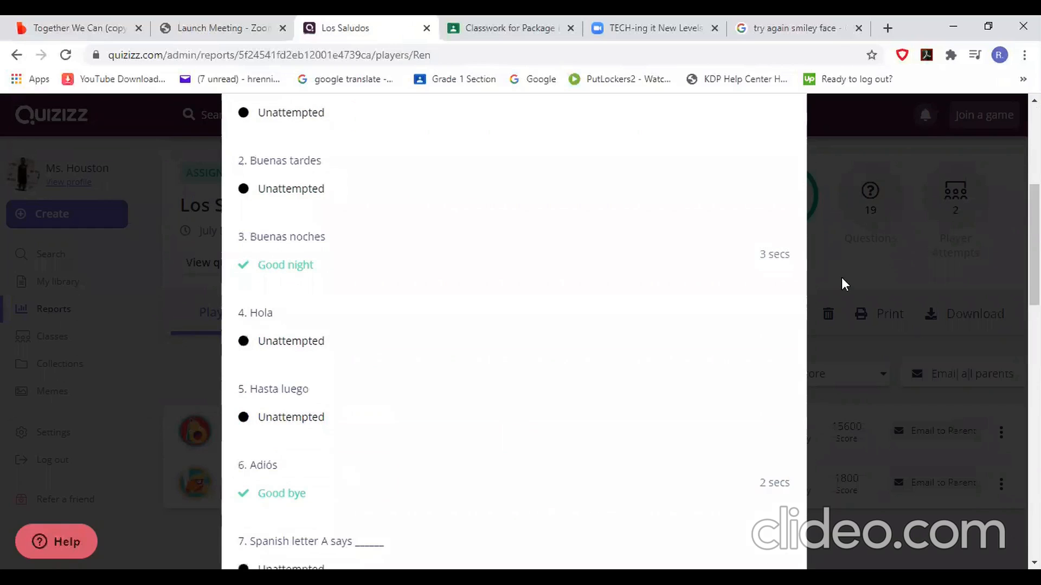
left_click(842, 277)
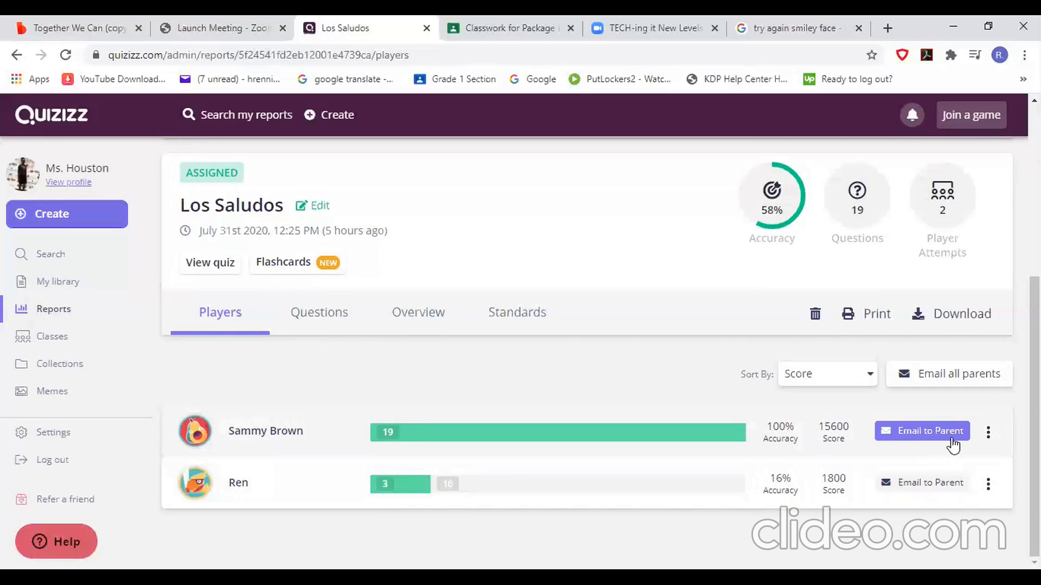
scroll(580, 368, "up", 3)
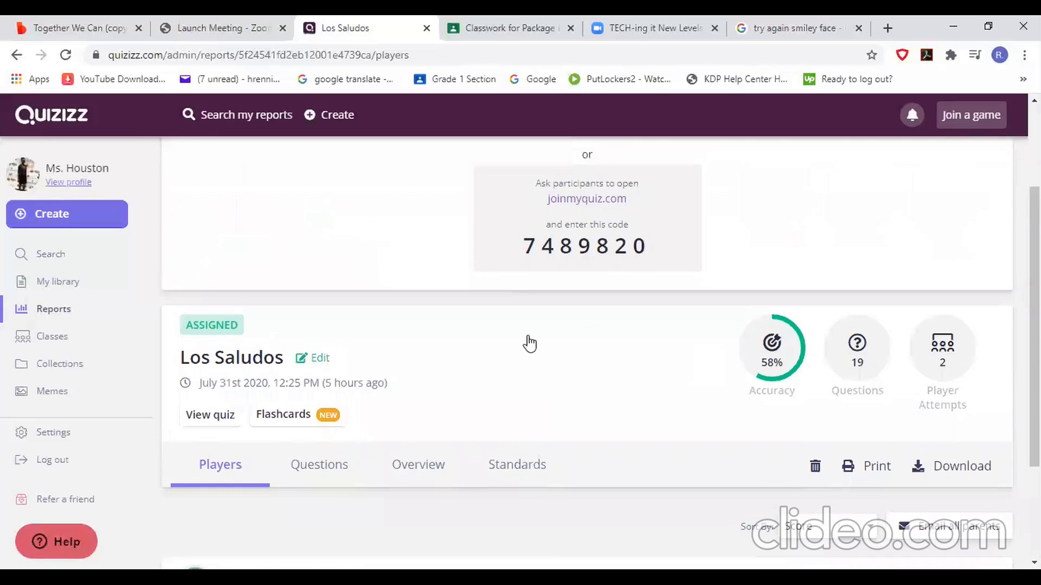
scroll(488, 299, "up", 3)
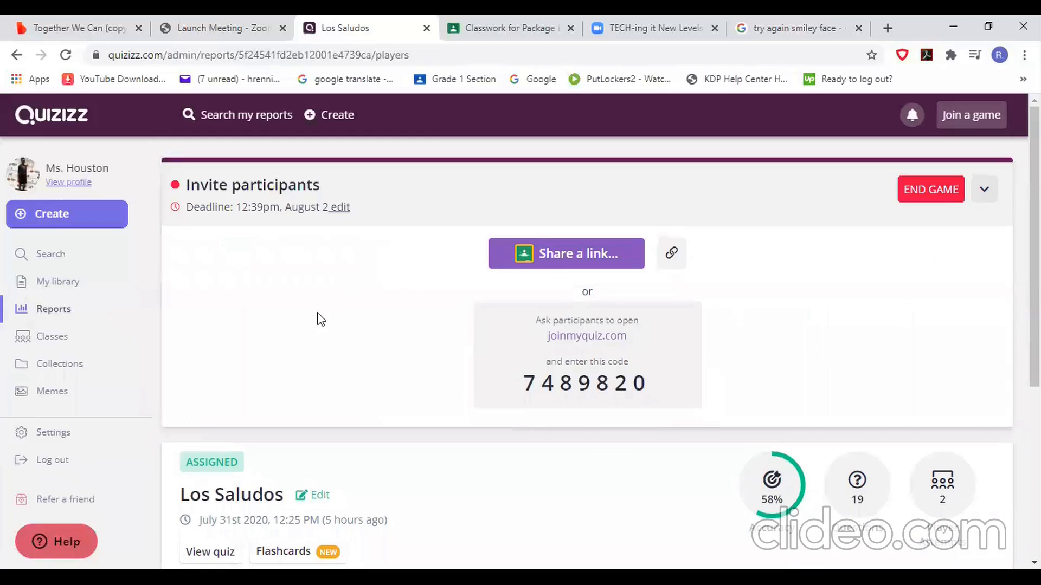